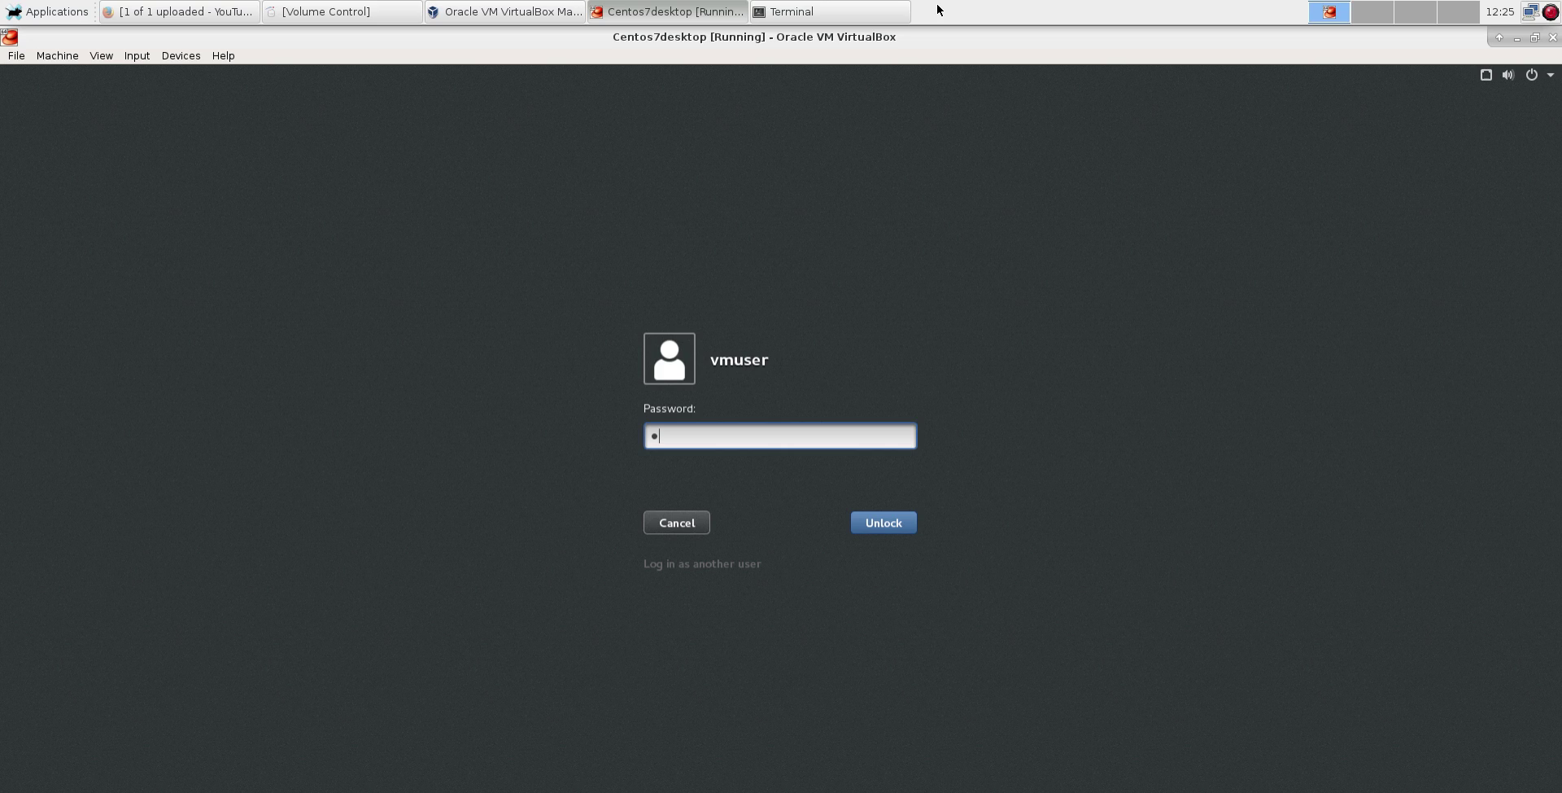
- Delete the stray character from the CentOS 7 lock screen's password field
key(BackSpace)
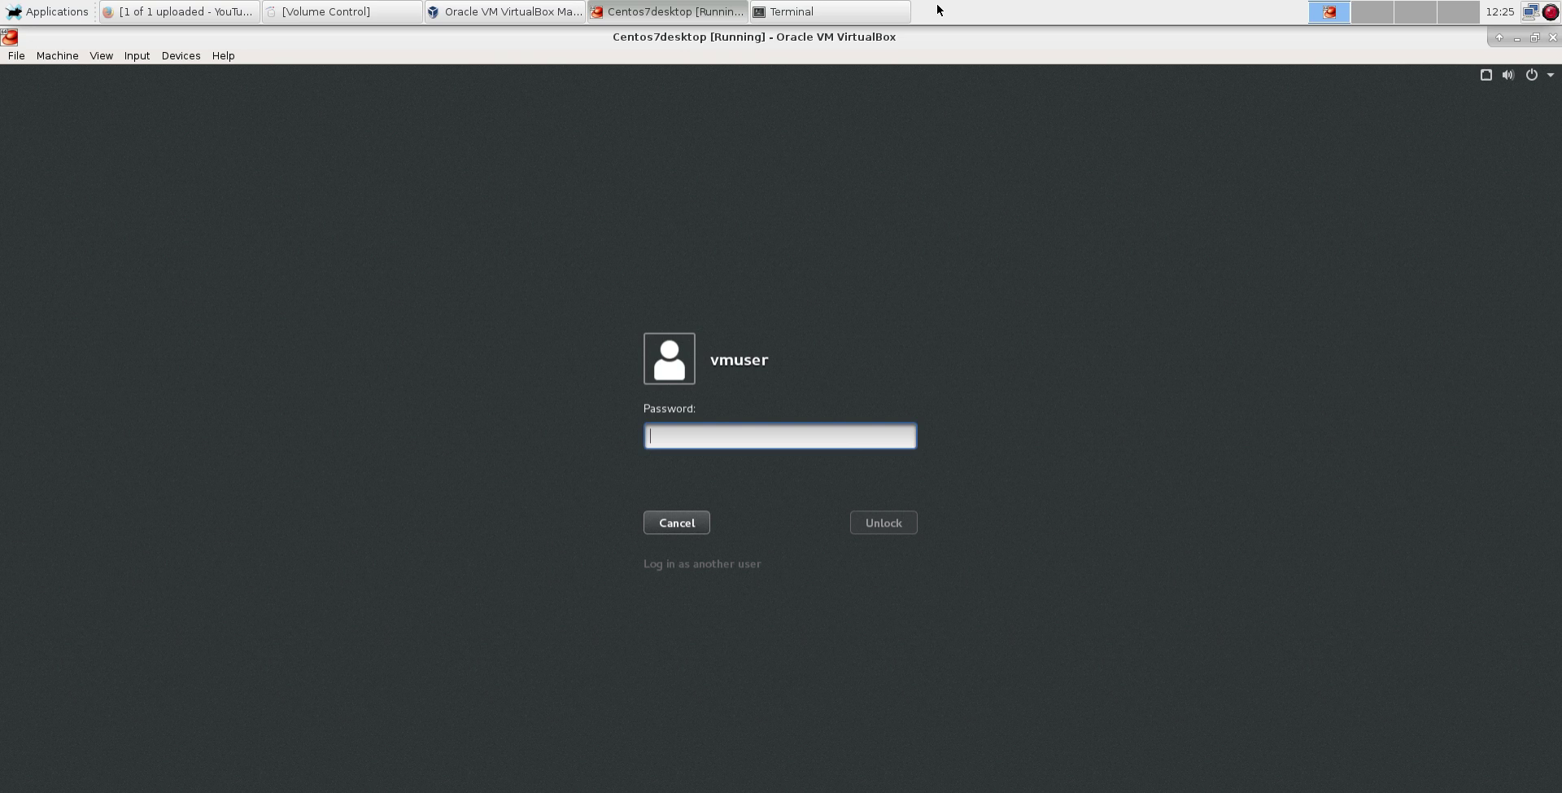
- Unlock the desktop with the password, then reposition the terminal and adjust its text size
text(********)
key(Return)
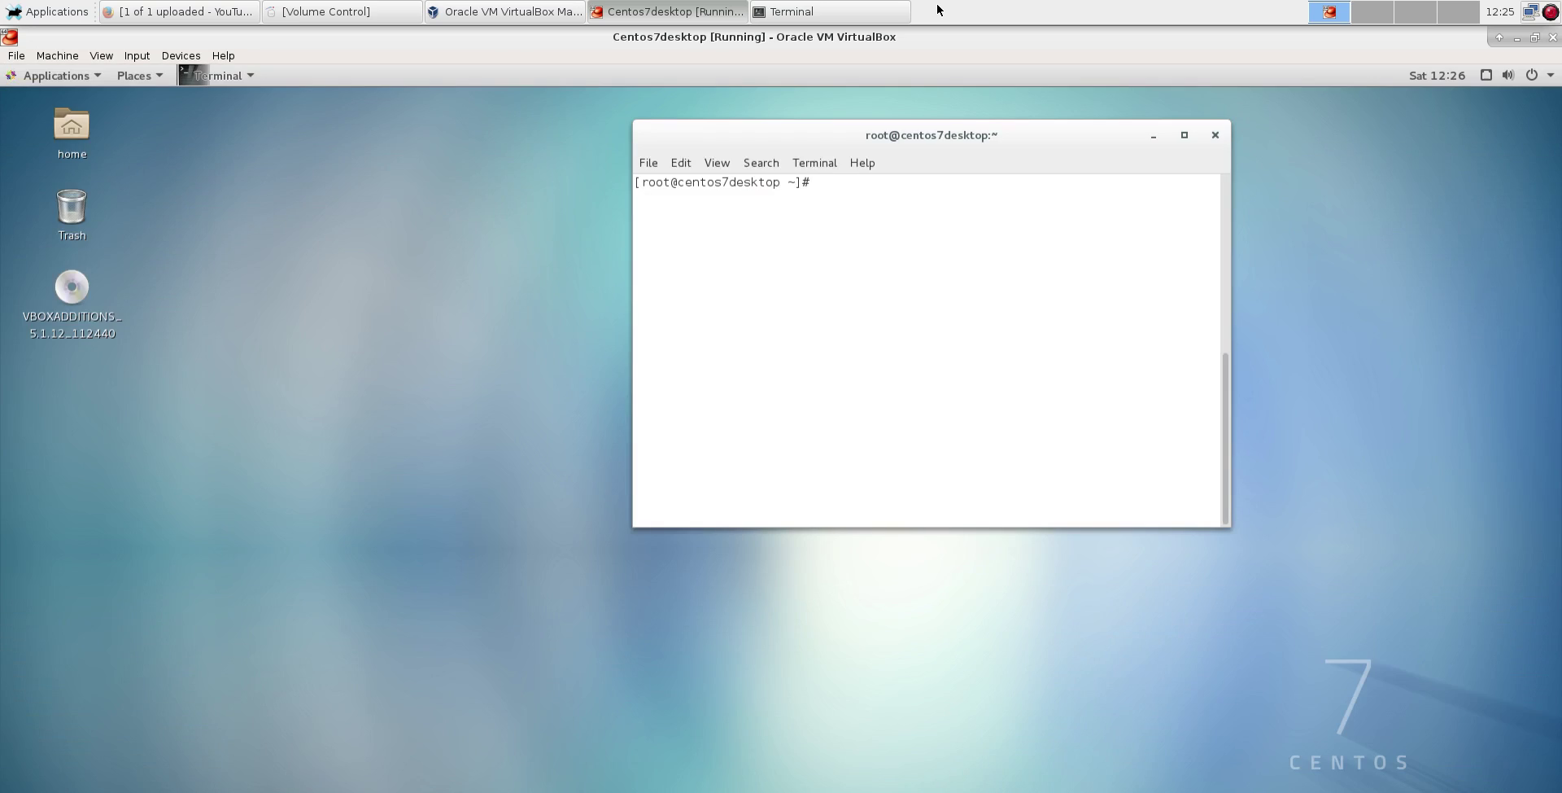
drag(898, 133, 726, 155)
key(ctrl+plus)
key(ctrl+plus)
key(ctrl+plus)
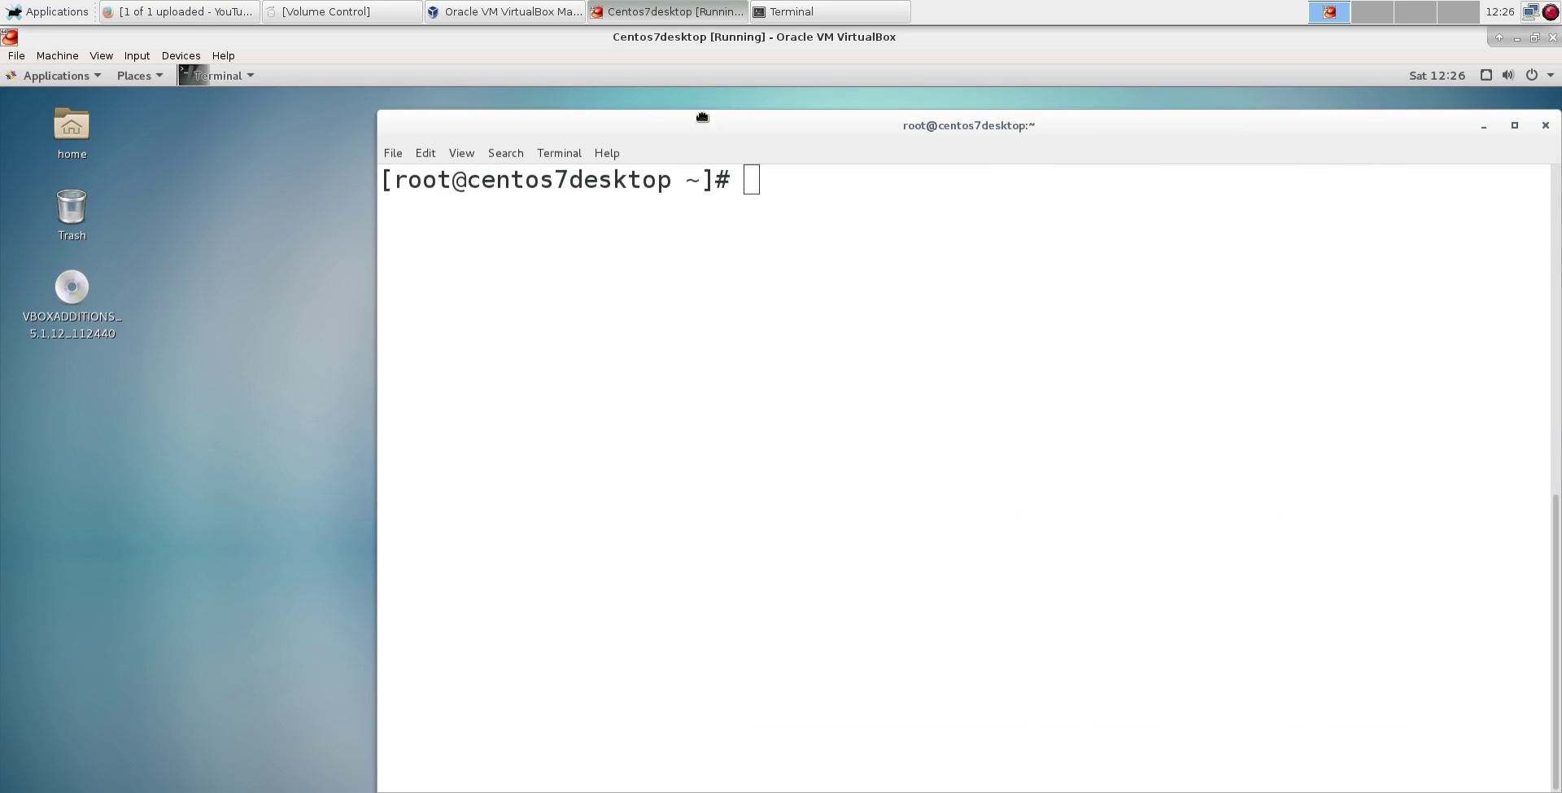
drag(660, 108, 526, 112)
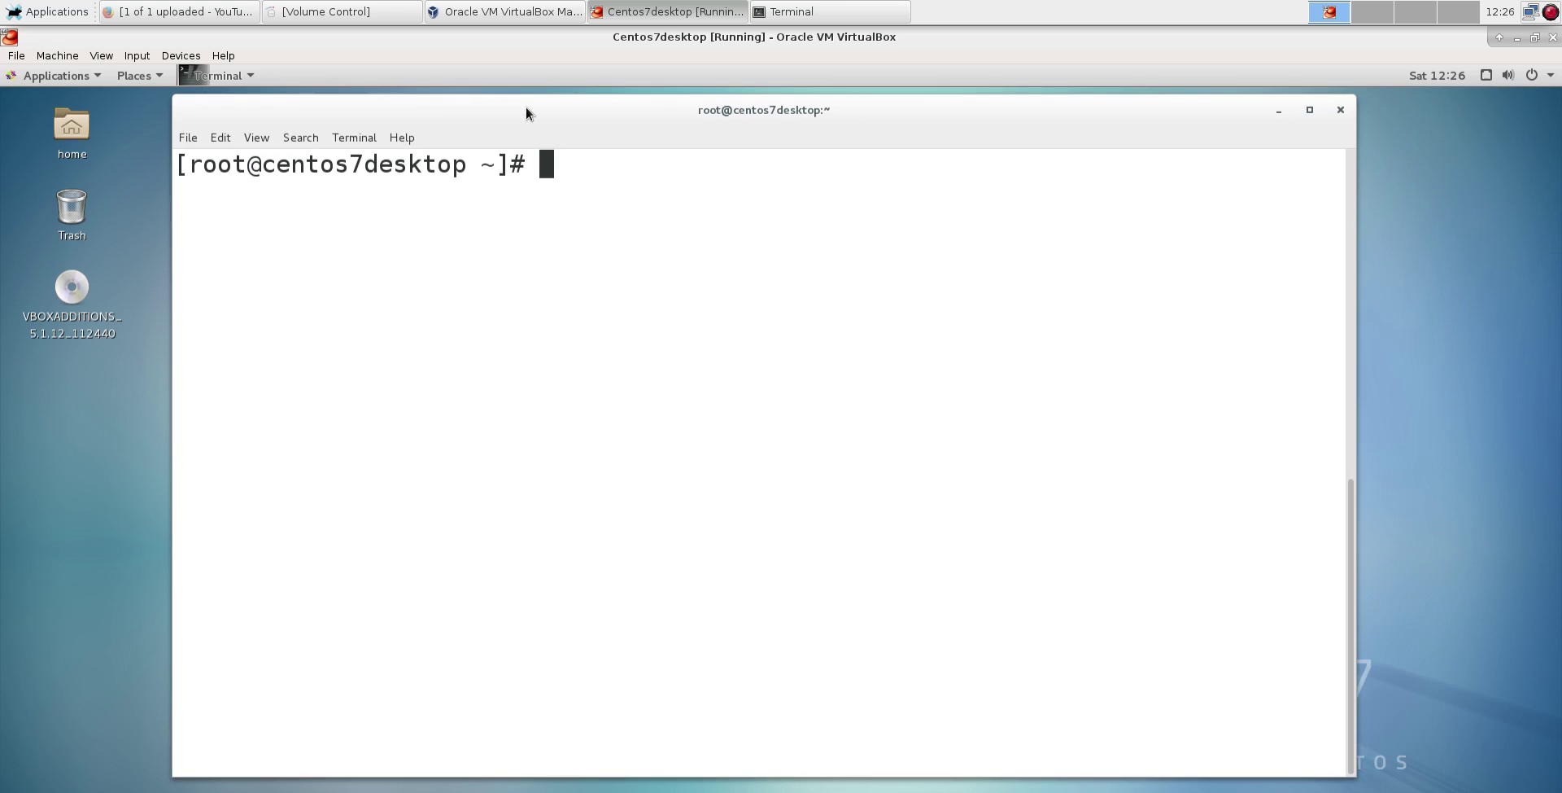
key(ctrl+minus)
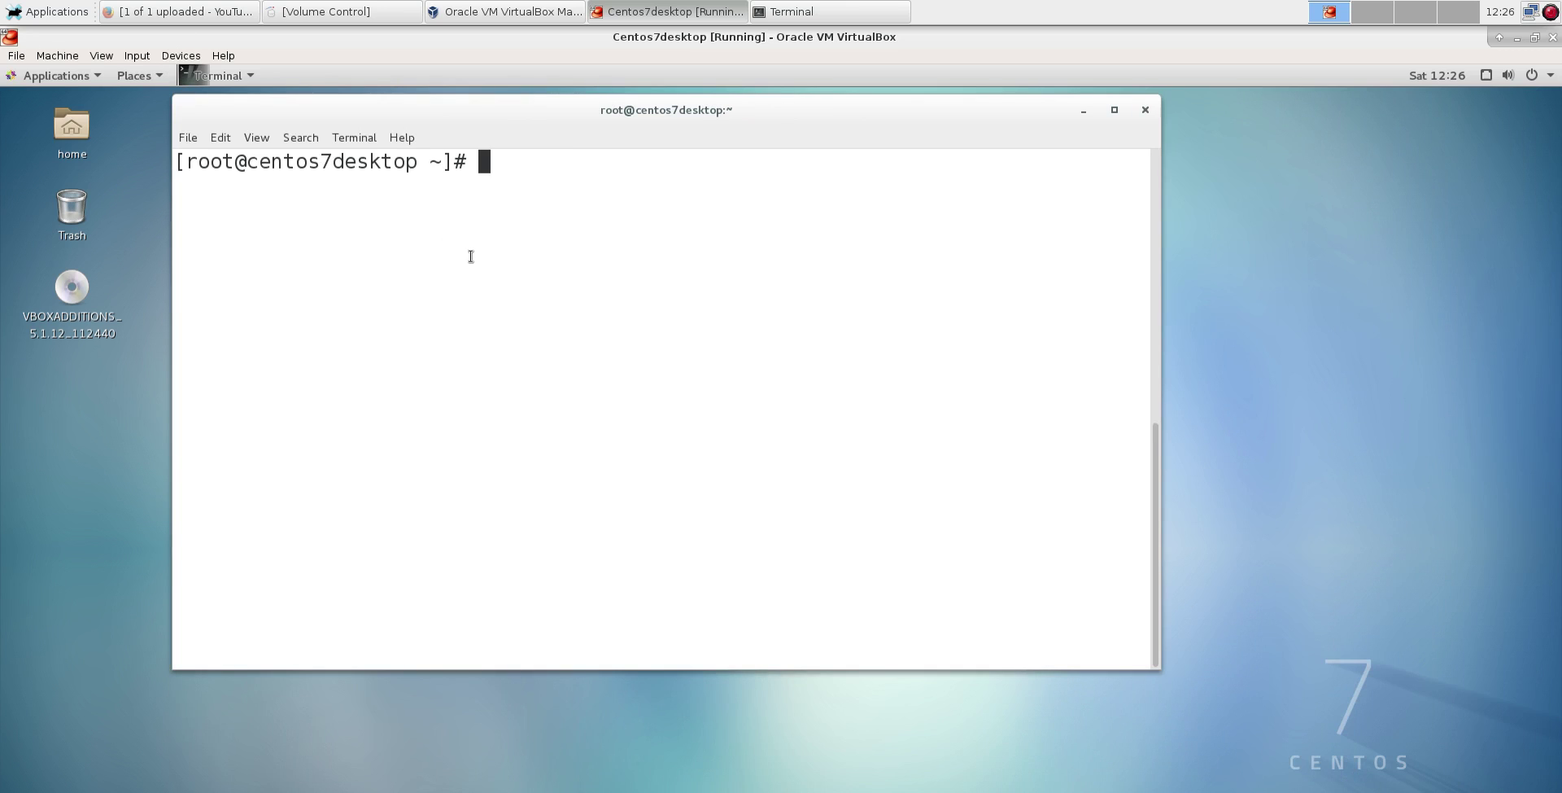
- Create and enter an owa folder in /root, then try ftp 192.168.1.150
text(pwd)
key(Return)
text(mkdir )
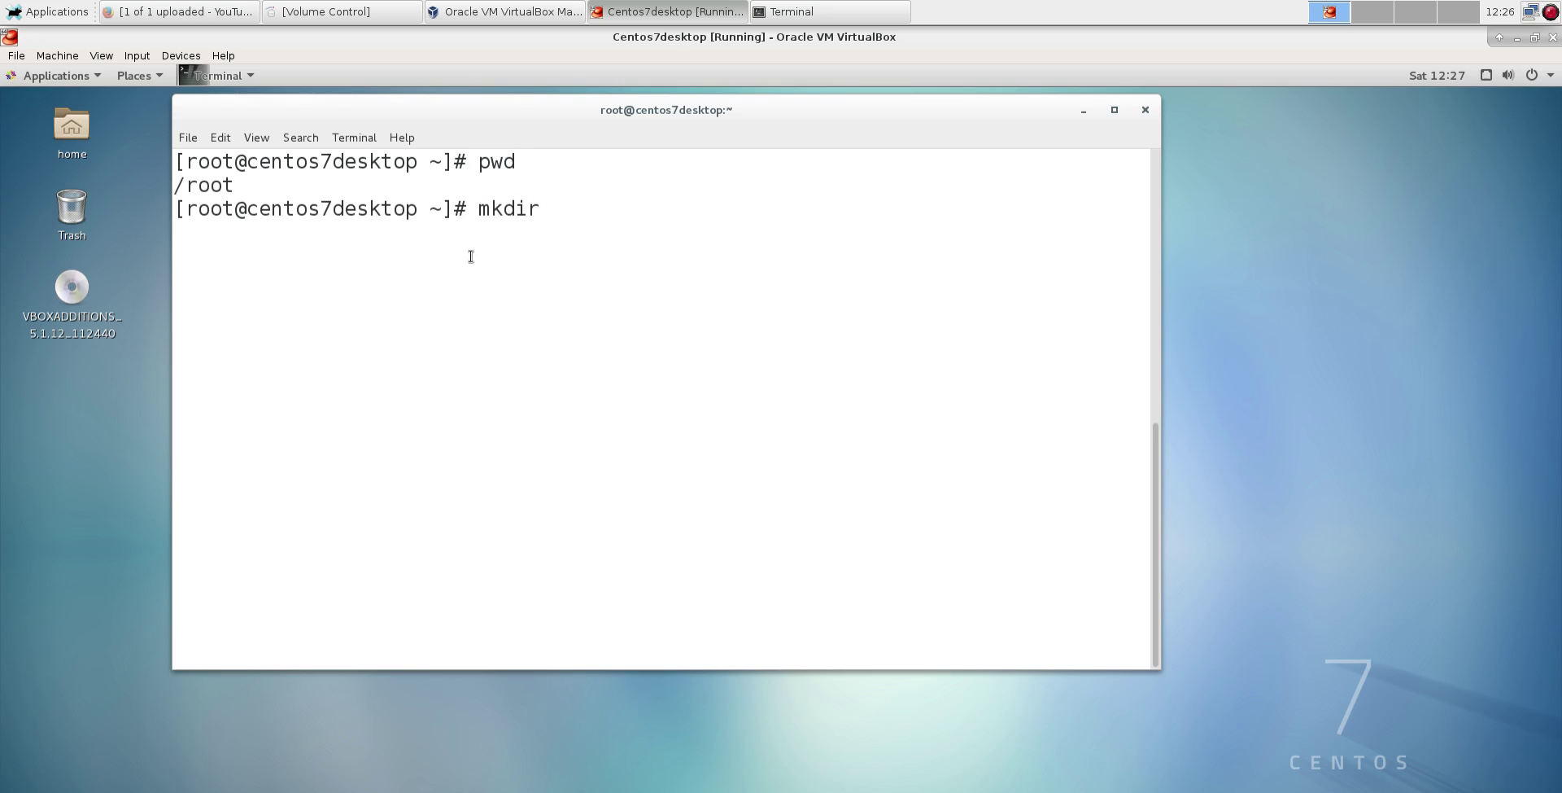
text(owa)
key(Return)
text(cd ow)
key(Tab)
key(Return)
text(ls)
key(Return)
text(ftp 192.168.1.150)
key(Return)
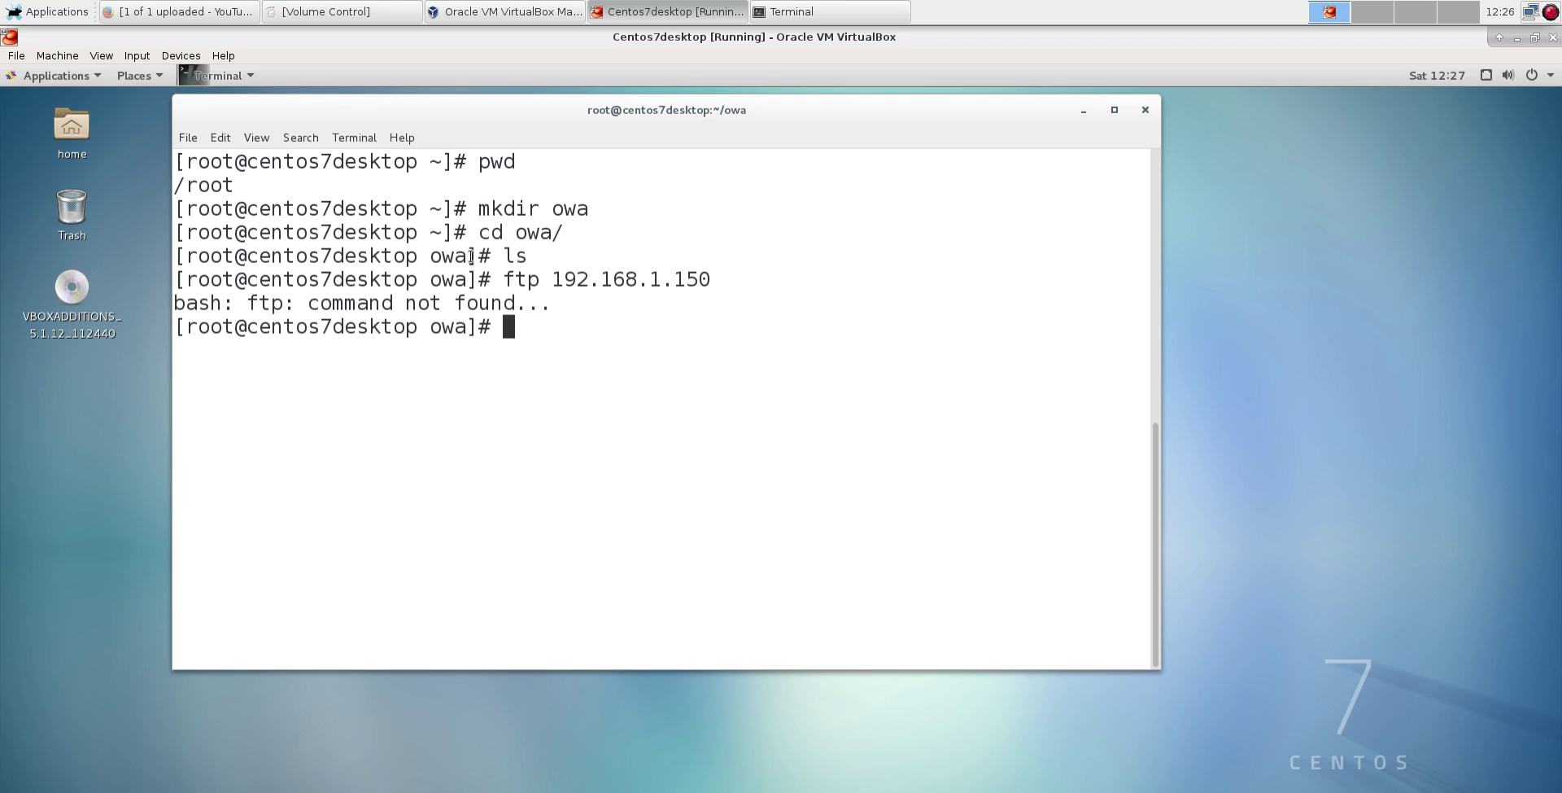
- Install the ftp package with yum, accepting the install and the CentOS 7 GPG key import
text(yum install ftp)
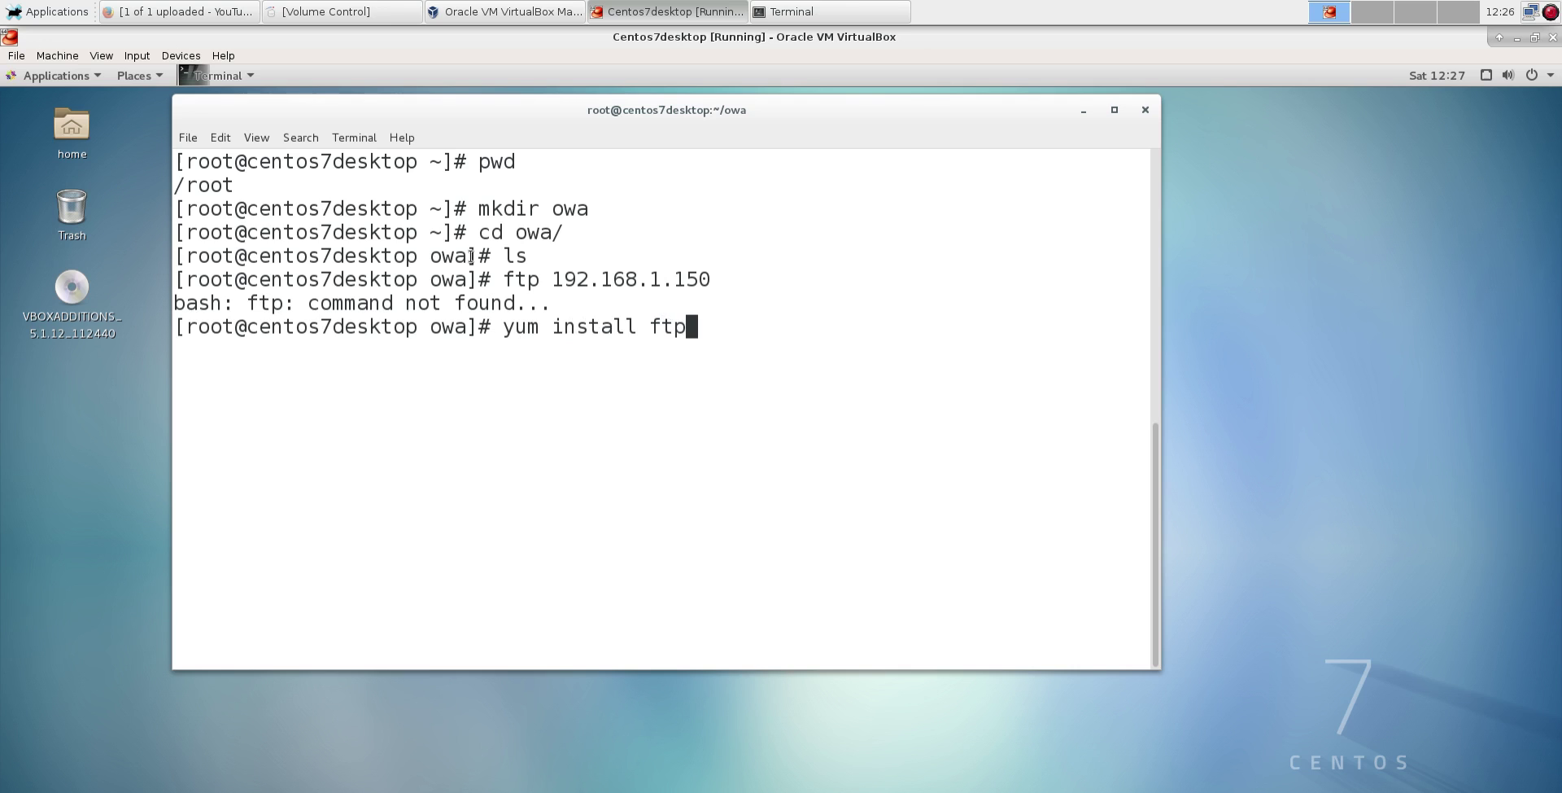
key(Return)
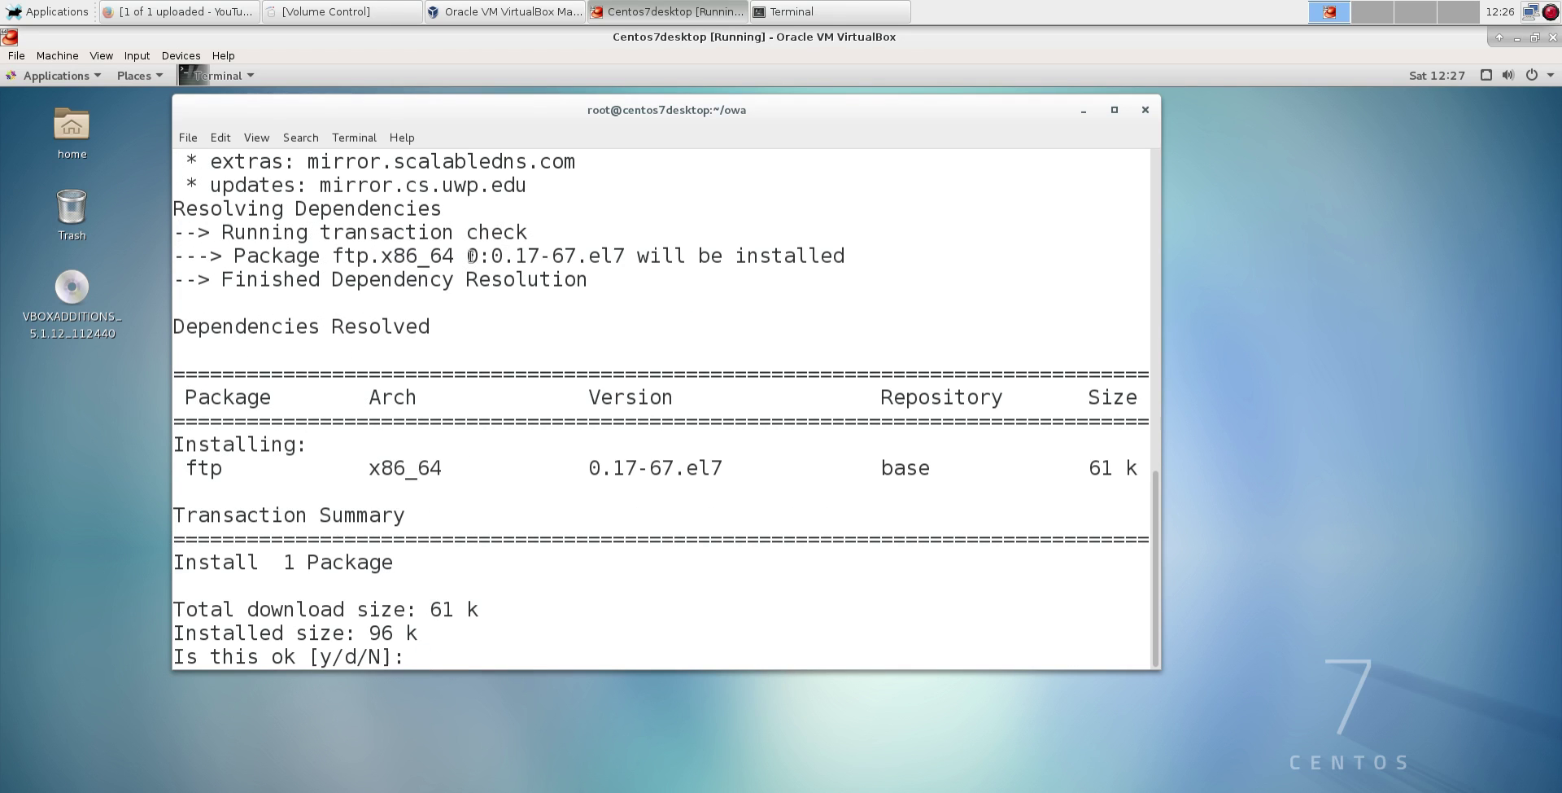
text(y)
double_click(382, 633)
key(Return)
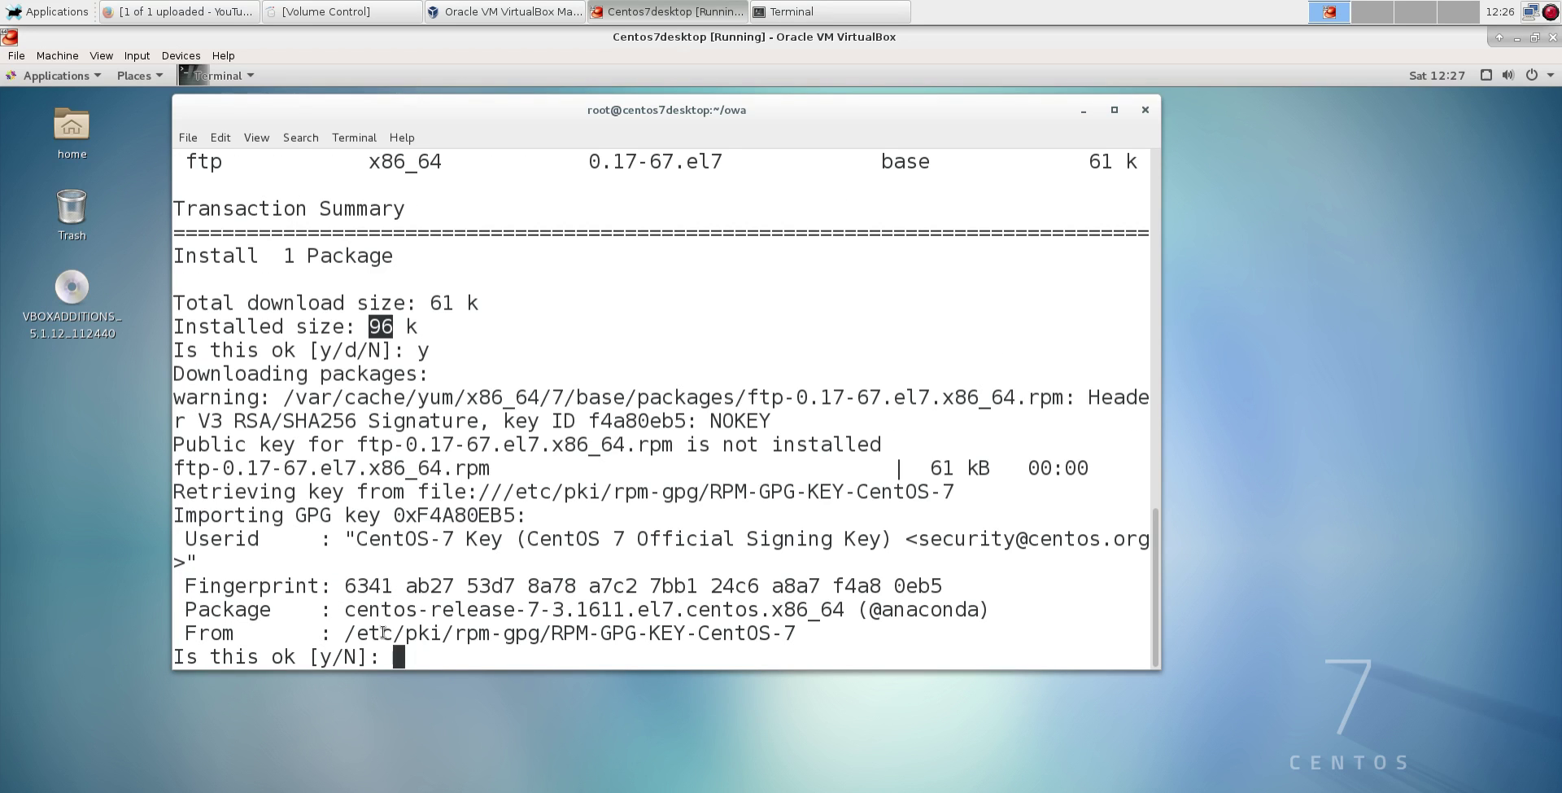
text(y)
key(Return)
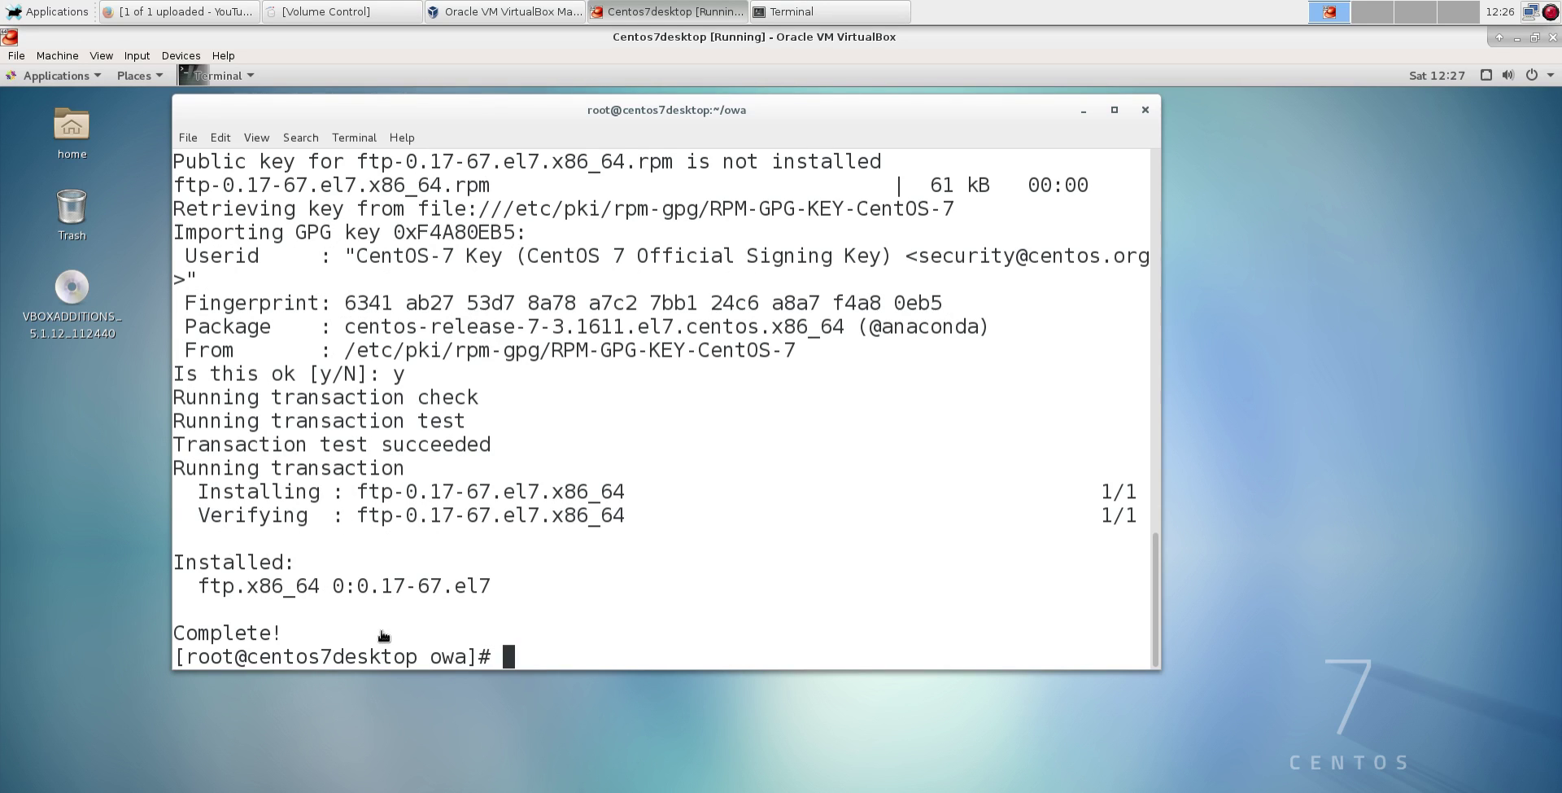
- Connect to the FTP server 192.168.1.150 and log in with the FTP account
text(ftp 192.168.1.150)
key(Return)
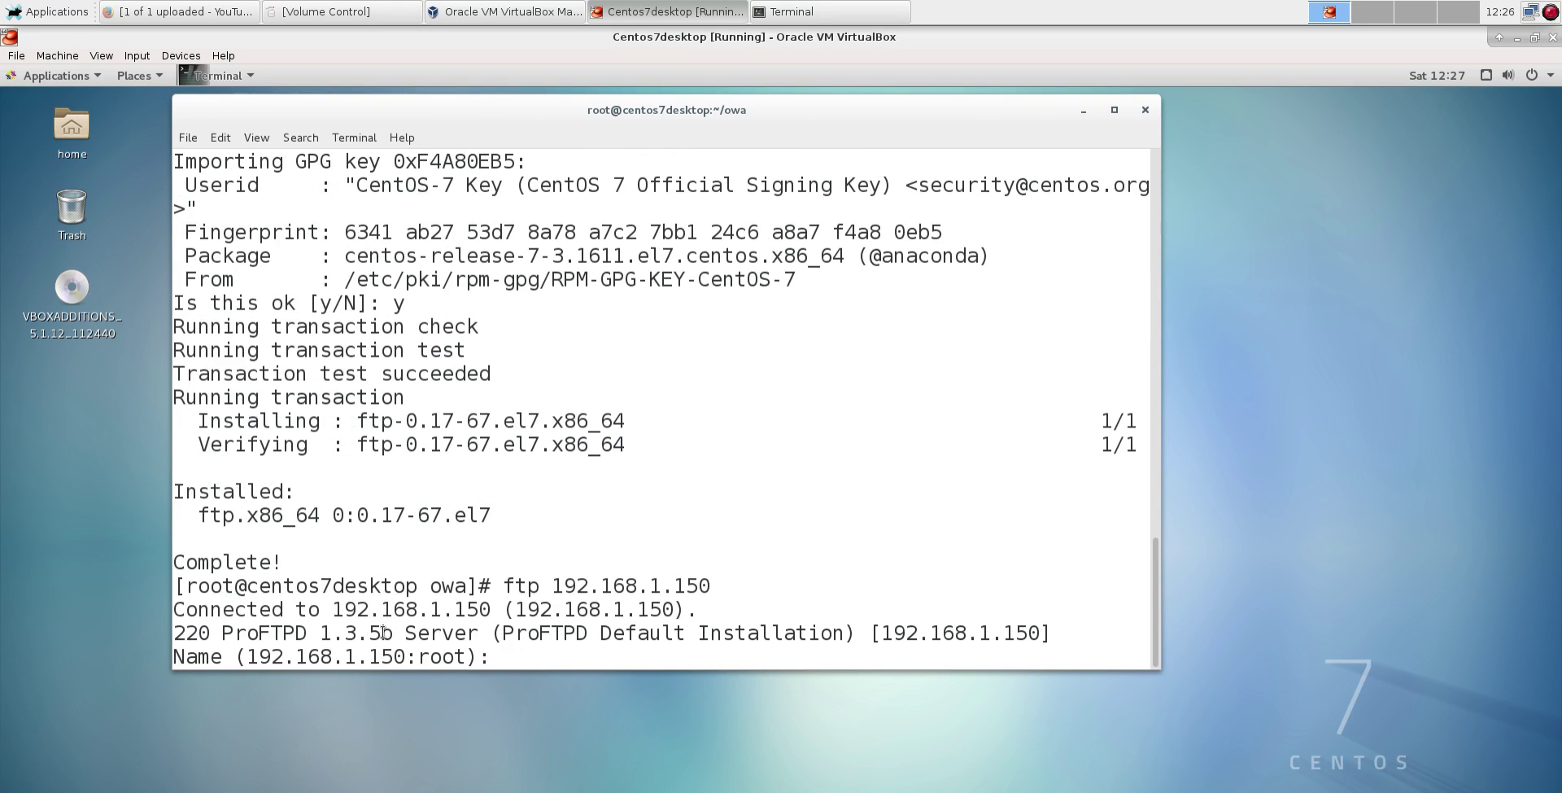
text(vmuser)
key(Return)
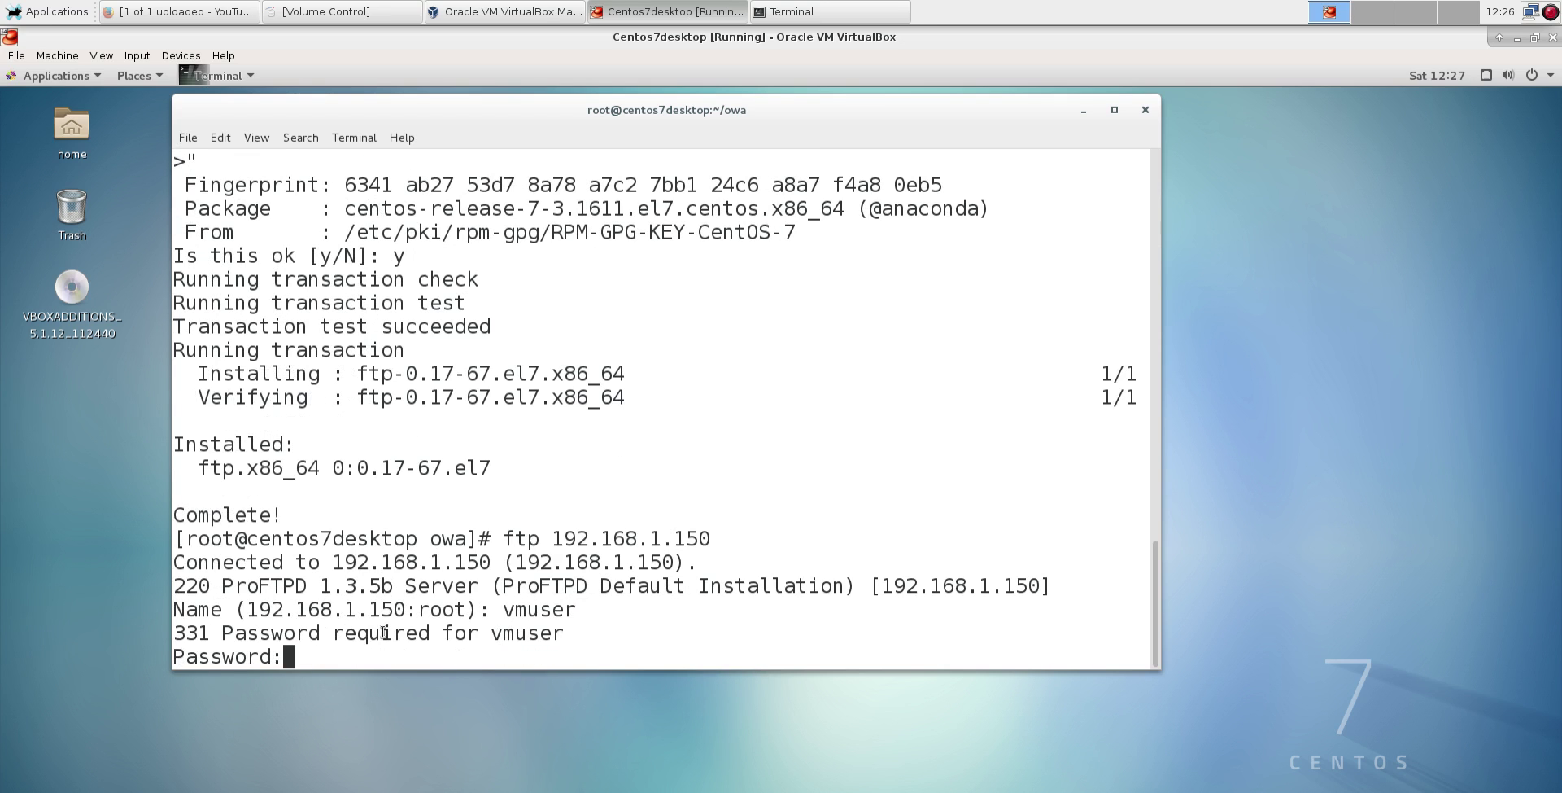
key(Return)
- Browse on the server to /data/solaris/OWacomp/xview, listing each directory
text(cd /data/)
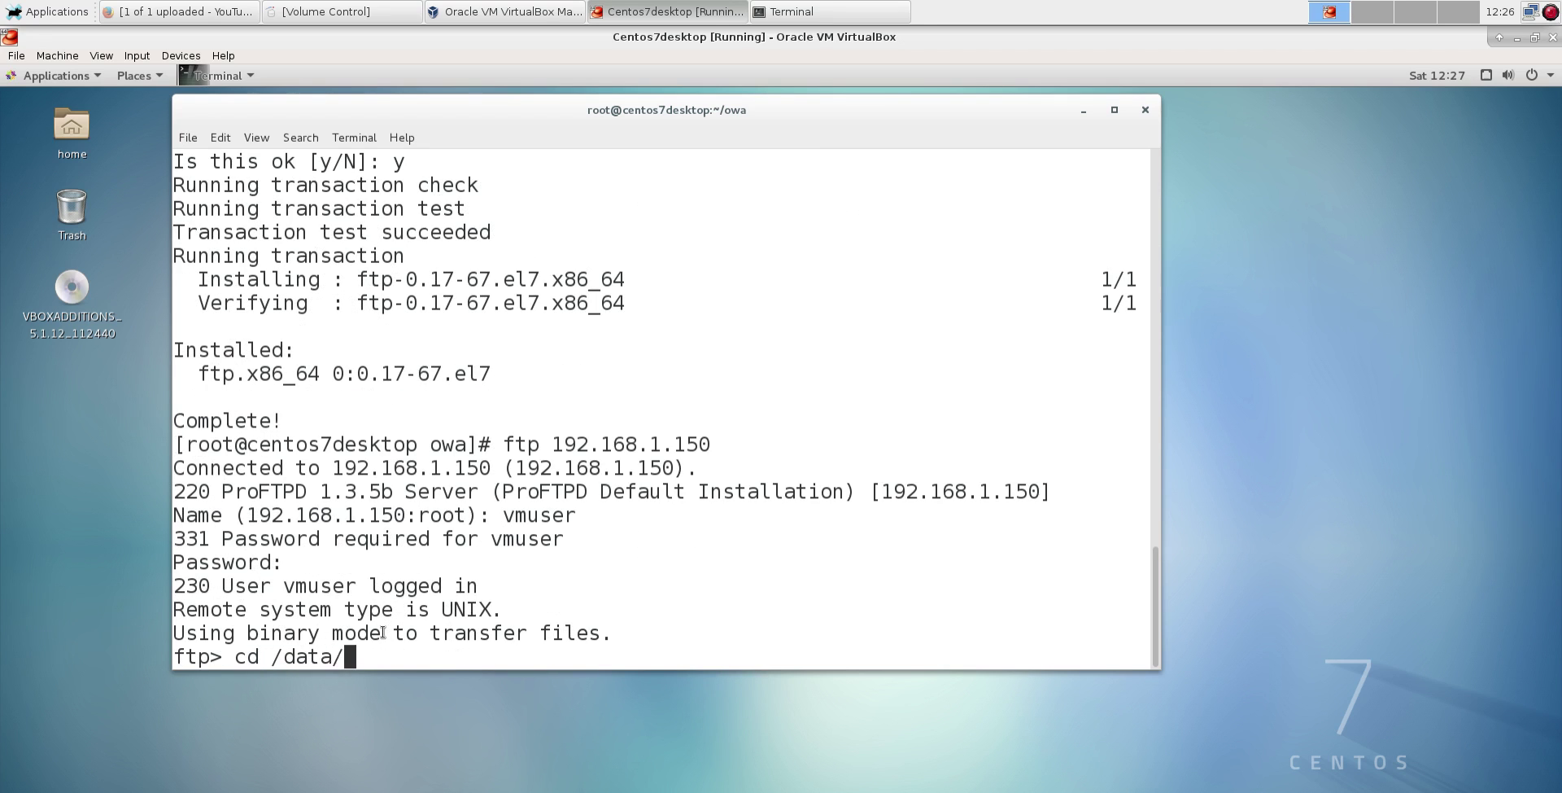
text(solaris)
key(Return)
text(ls)
key(Return)
text(cd O)
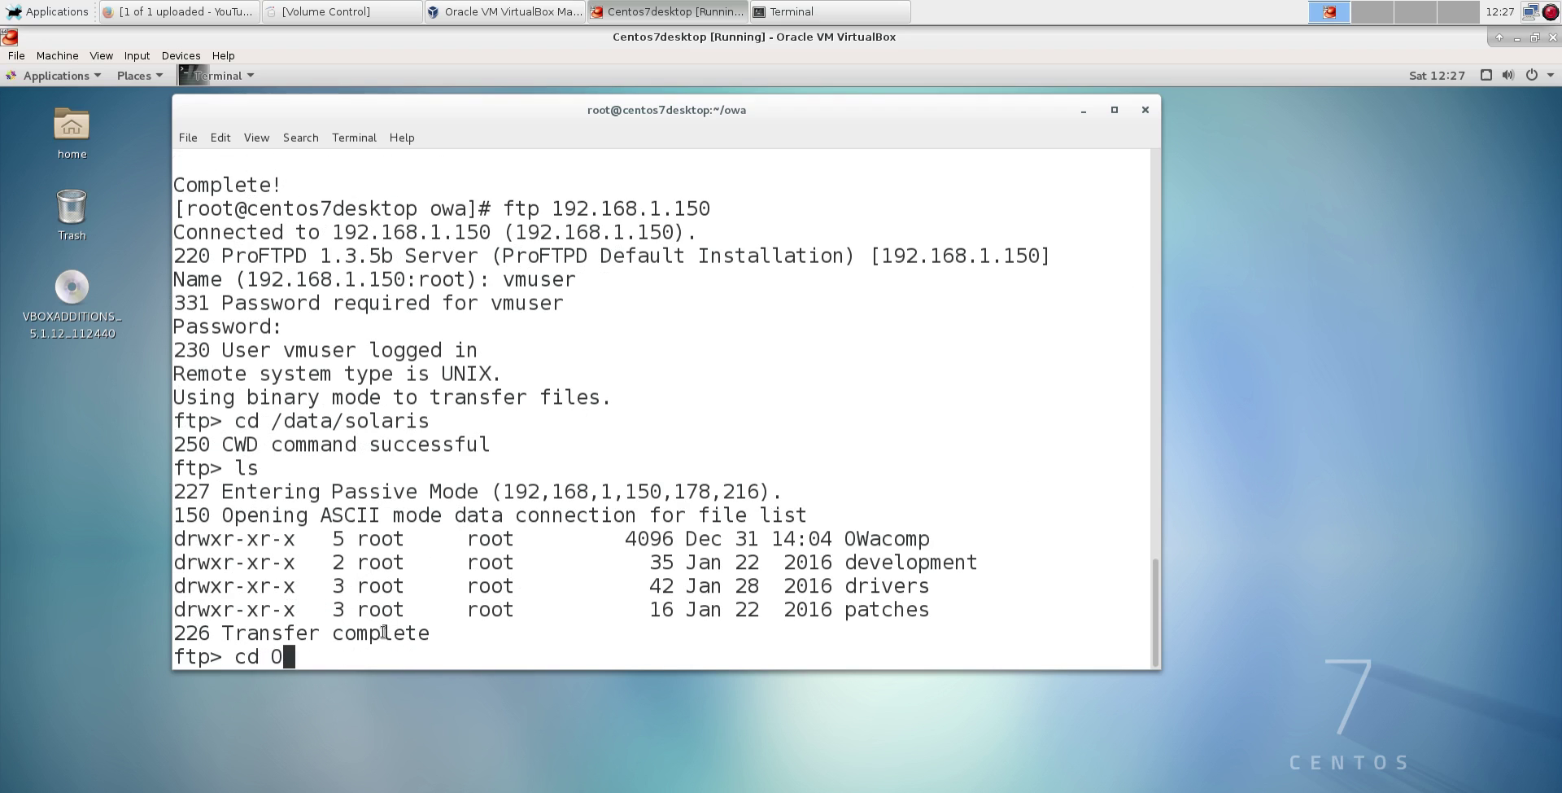
text(Wacomp)
key(Return)
text(ls)
key(Return)
text(cd xview)
key(Return)
text(ls)
key(Return)
- Enter RHEL7/xview-3.2p1.4-25.19 and list its rpm files
text(cd RHEL7)
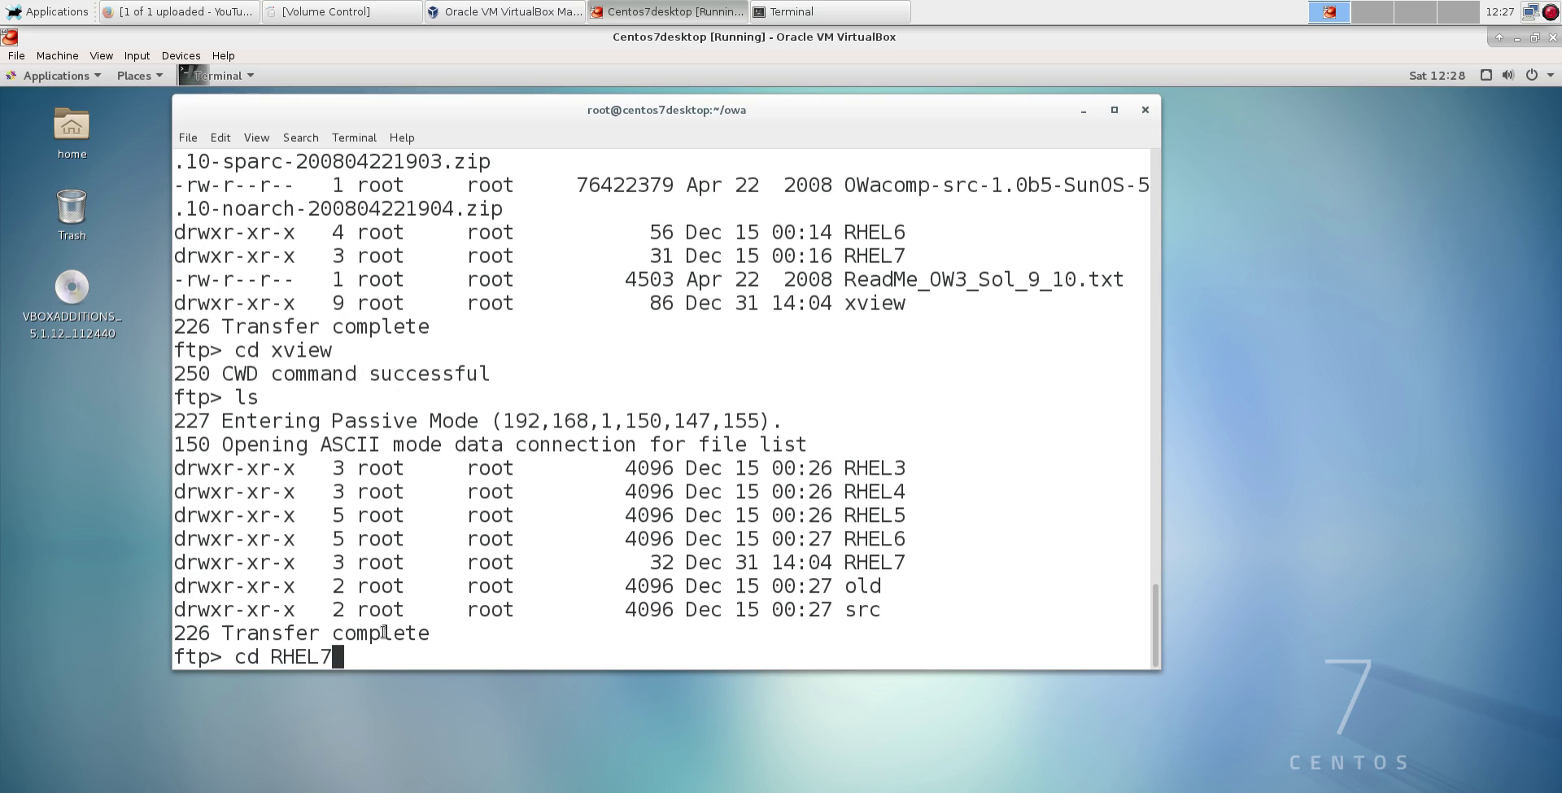
key(Return)
text(ls)
key(Return)
text(cd)
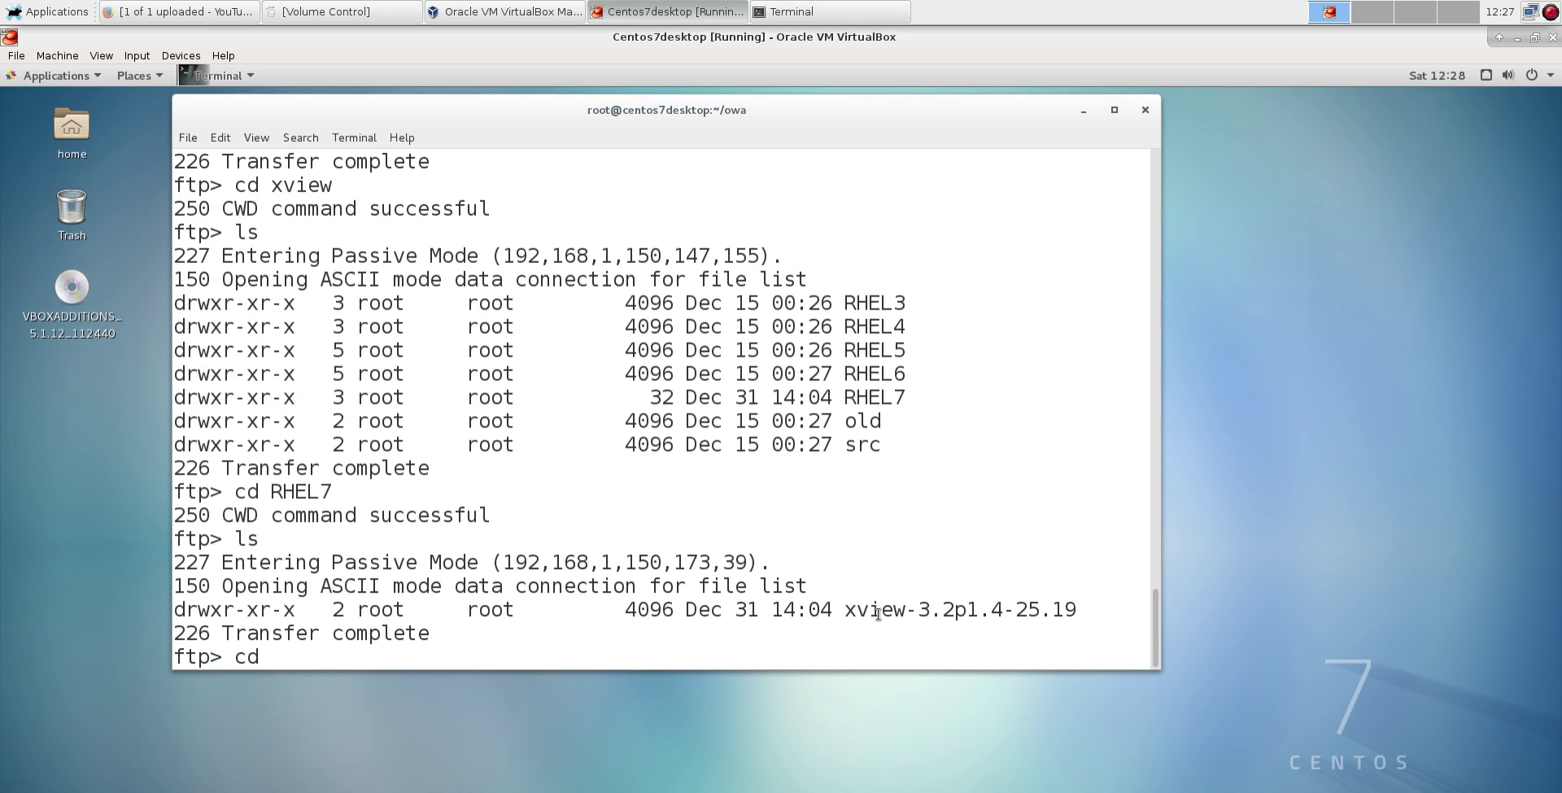
double_click(879, 614)
middle_click(878, 614)
key(Return)
text(ls)
key(Return)
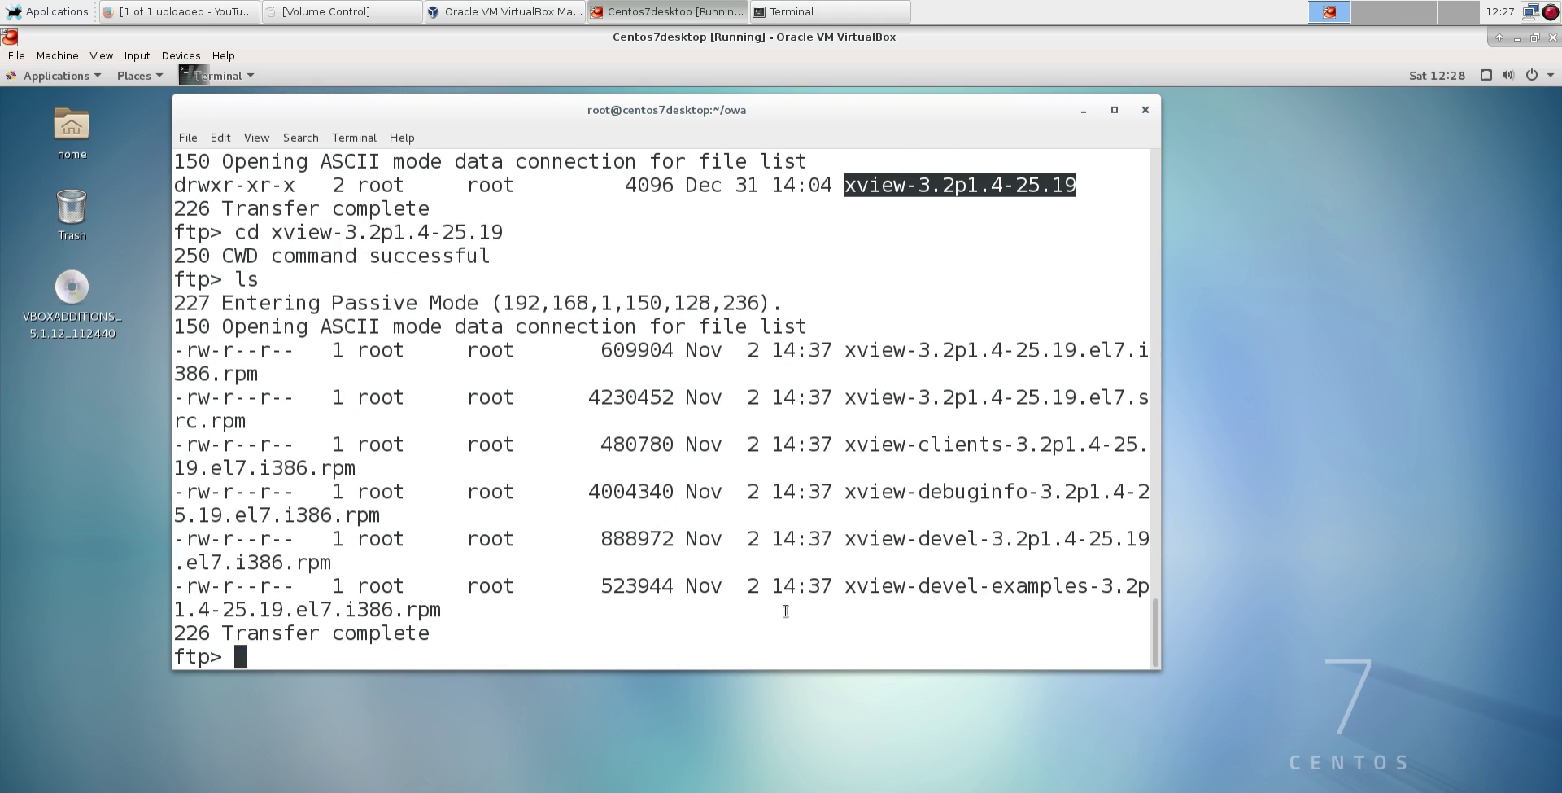
- Download all rpm files in binary mode with prompting off using mget *.rpm
text(bin)
key(Return)
text(prompt)
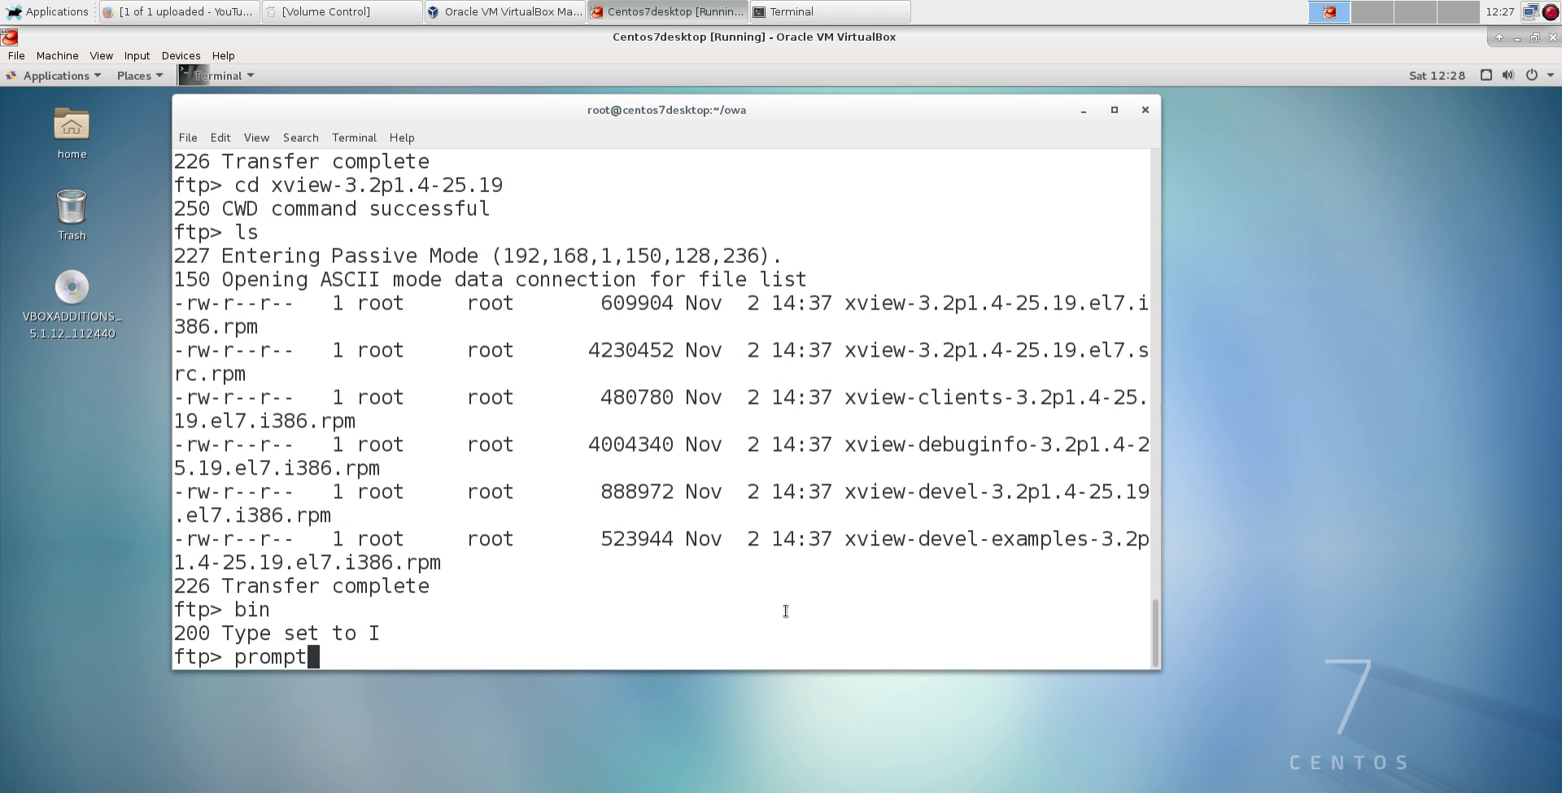
key(Return)
text(mget *.r)
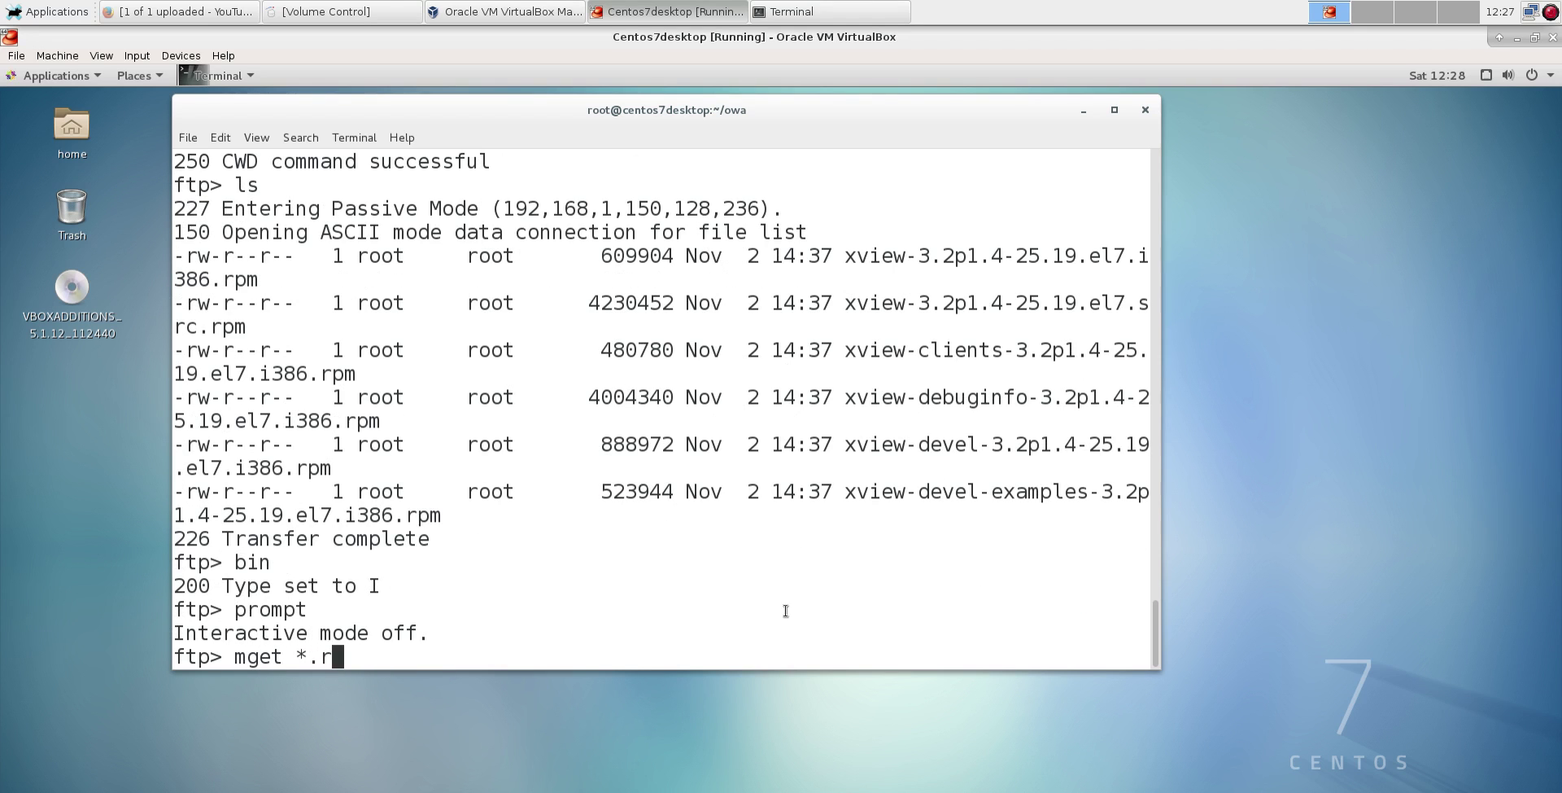
text(pm)
key(Return)
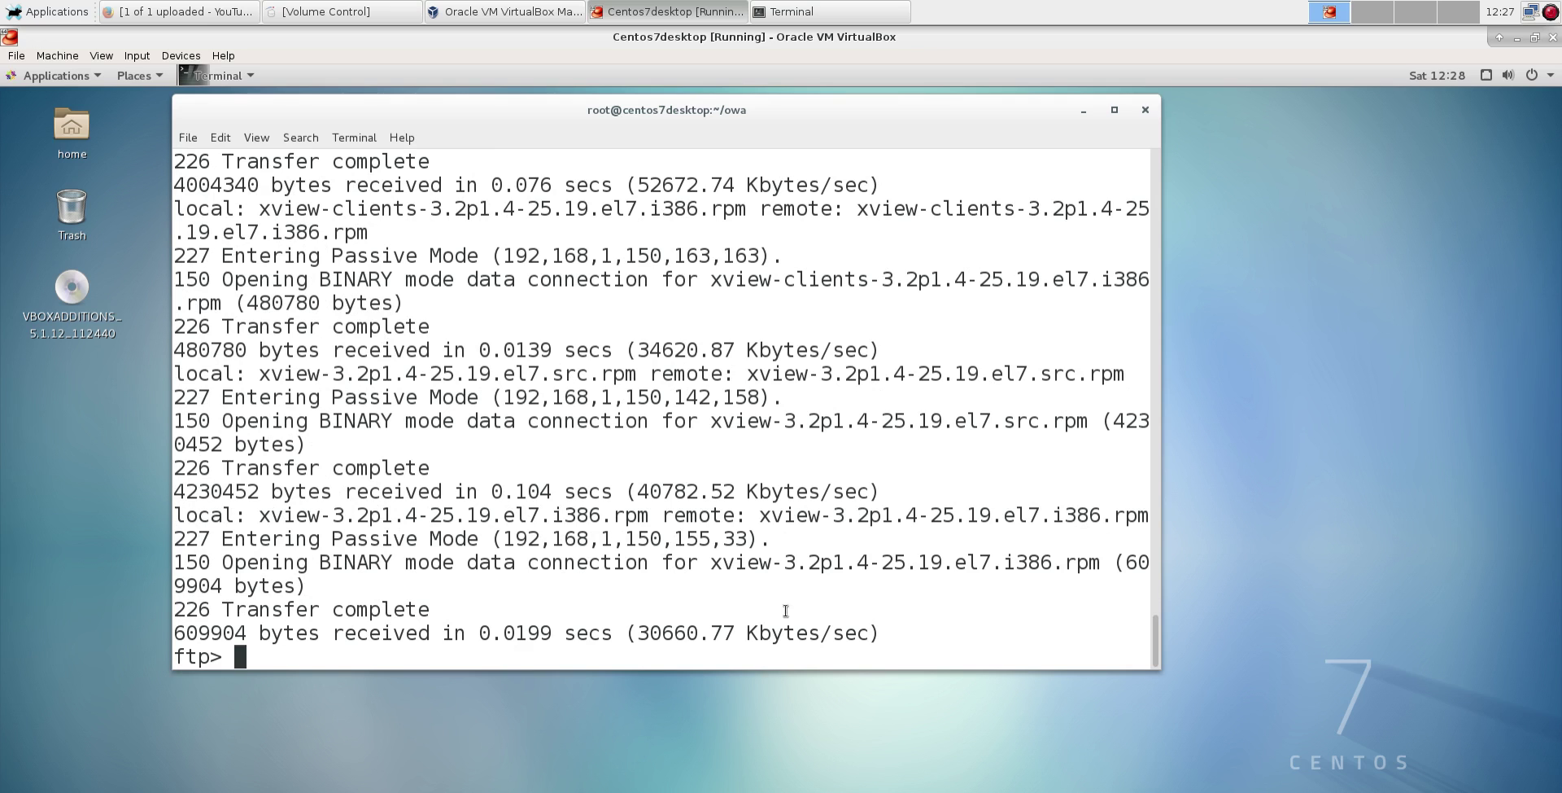
- Close the FTP session with bye and list the downloaded files in owa
text(bye)
key(Return)
text(ls)
key(Return)
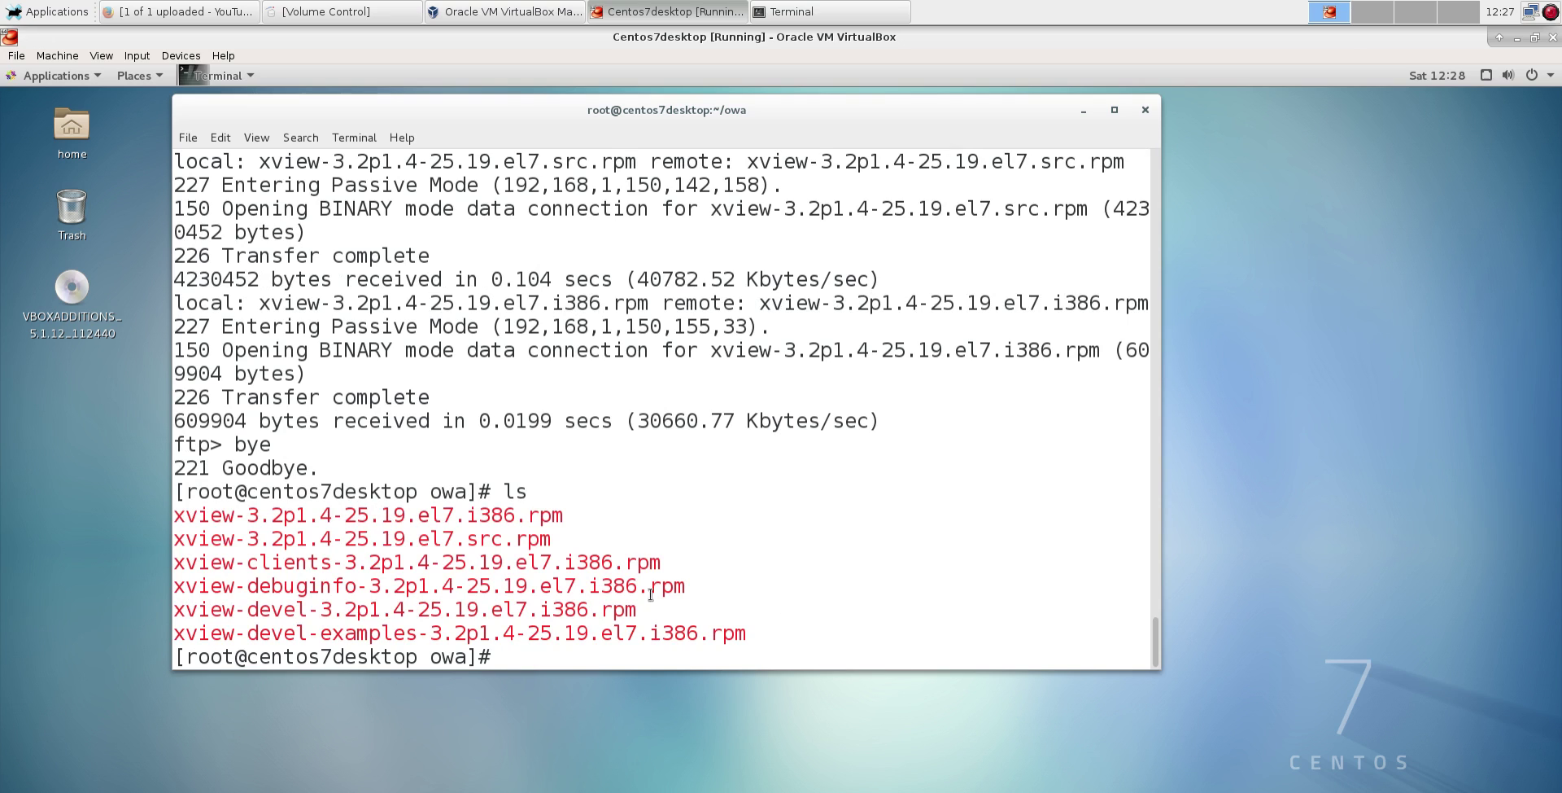
double_click(485, 540)
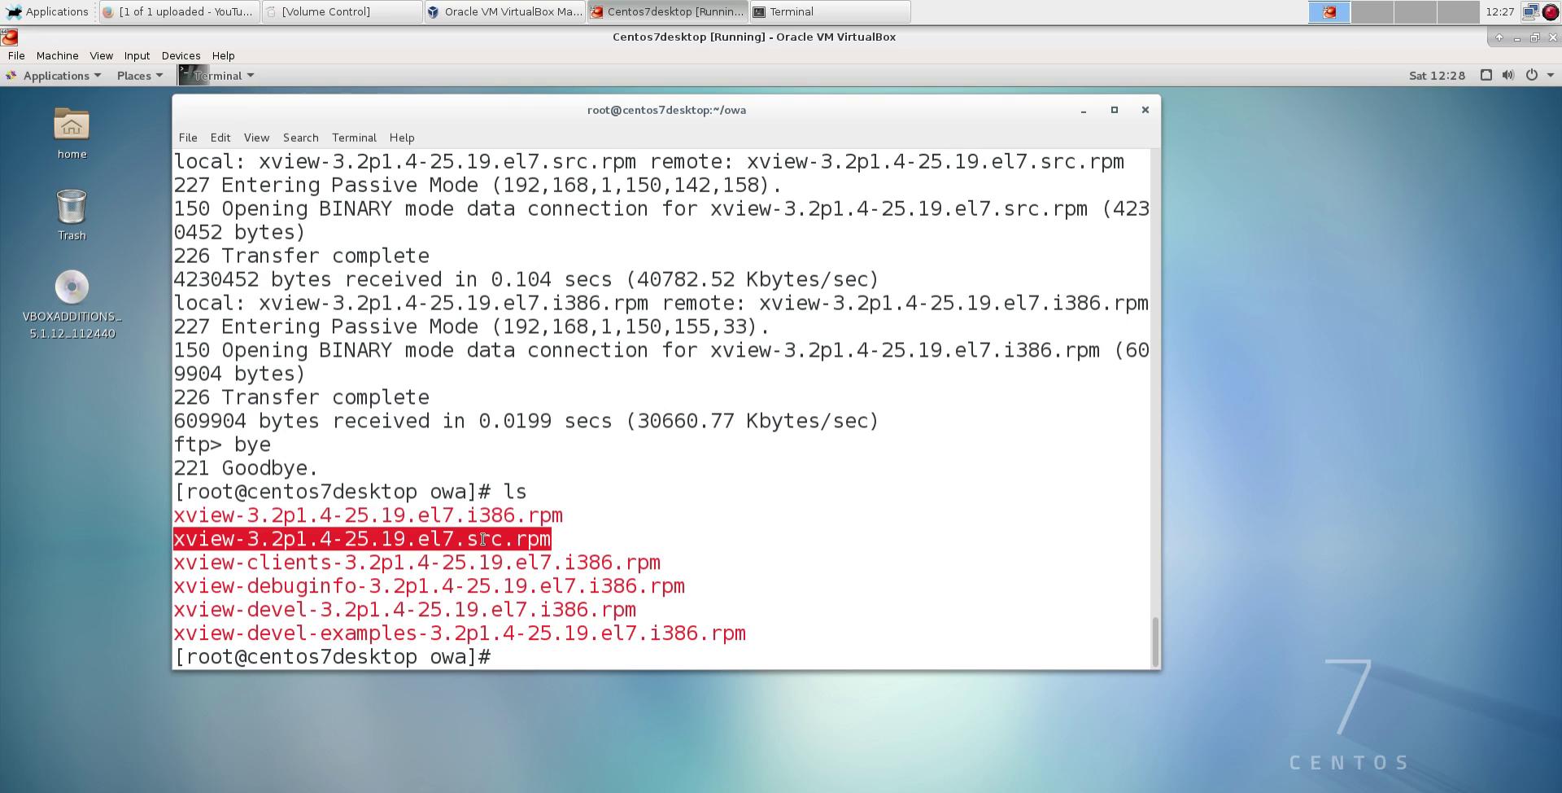
triple_click(470, 514)
double_click(482, 520)
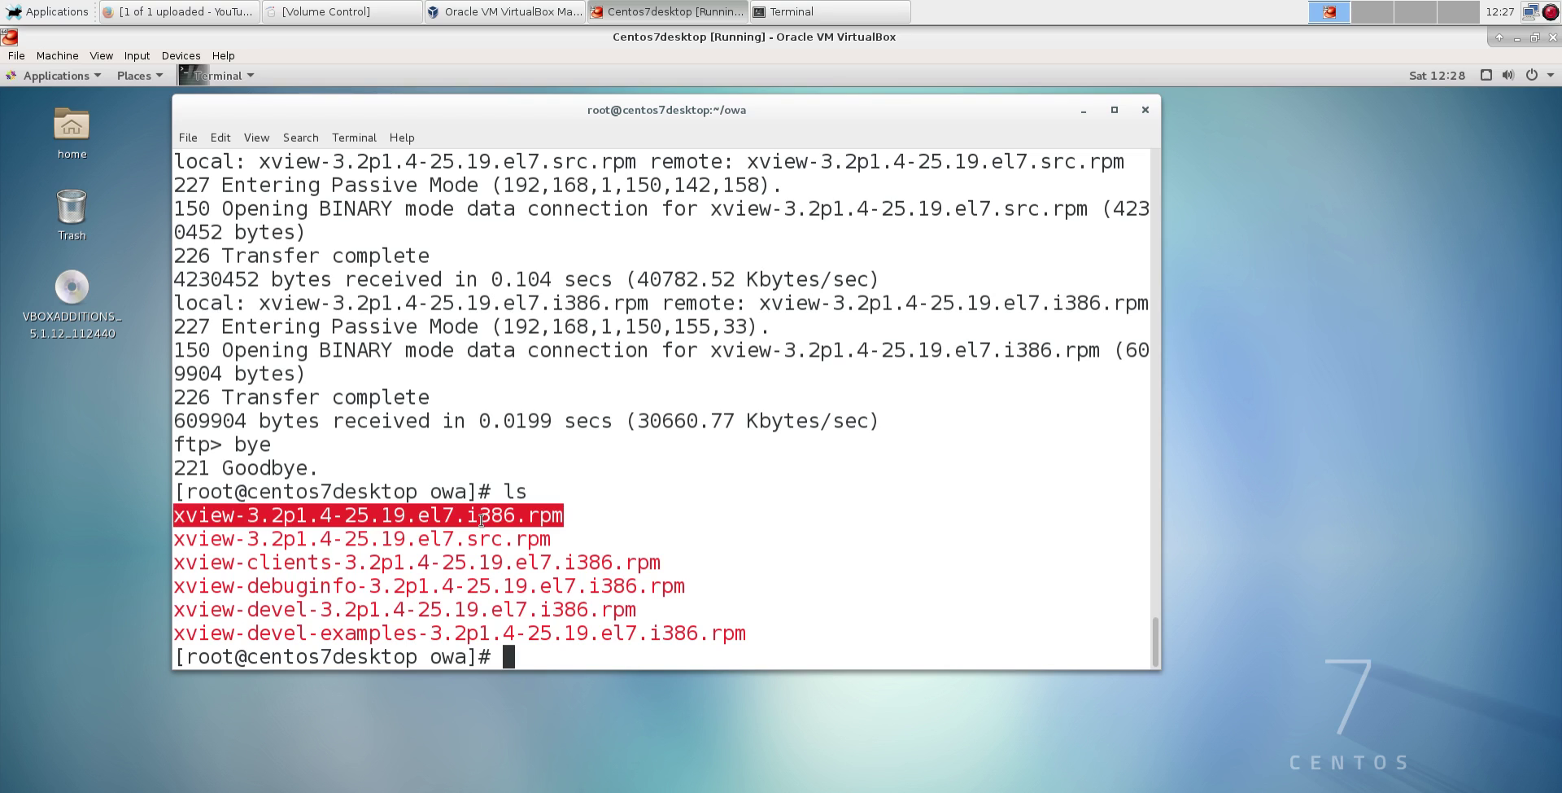
double_click(391, 571)
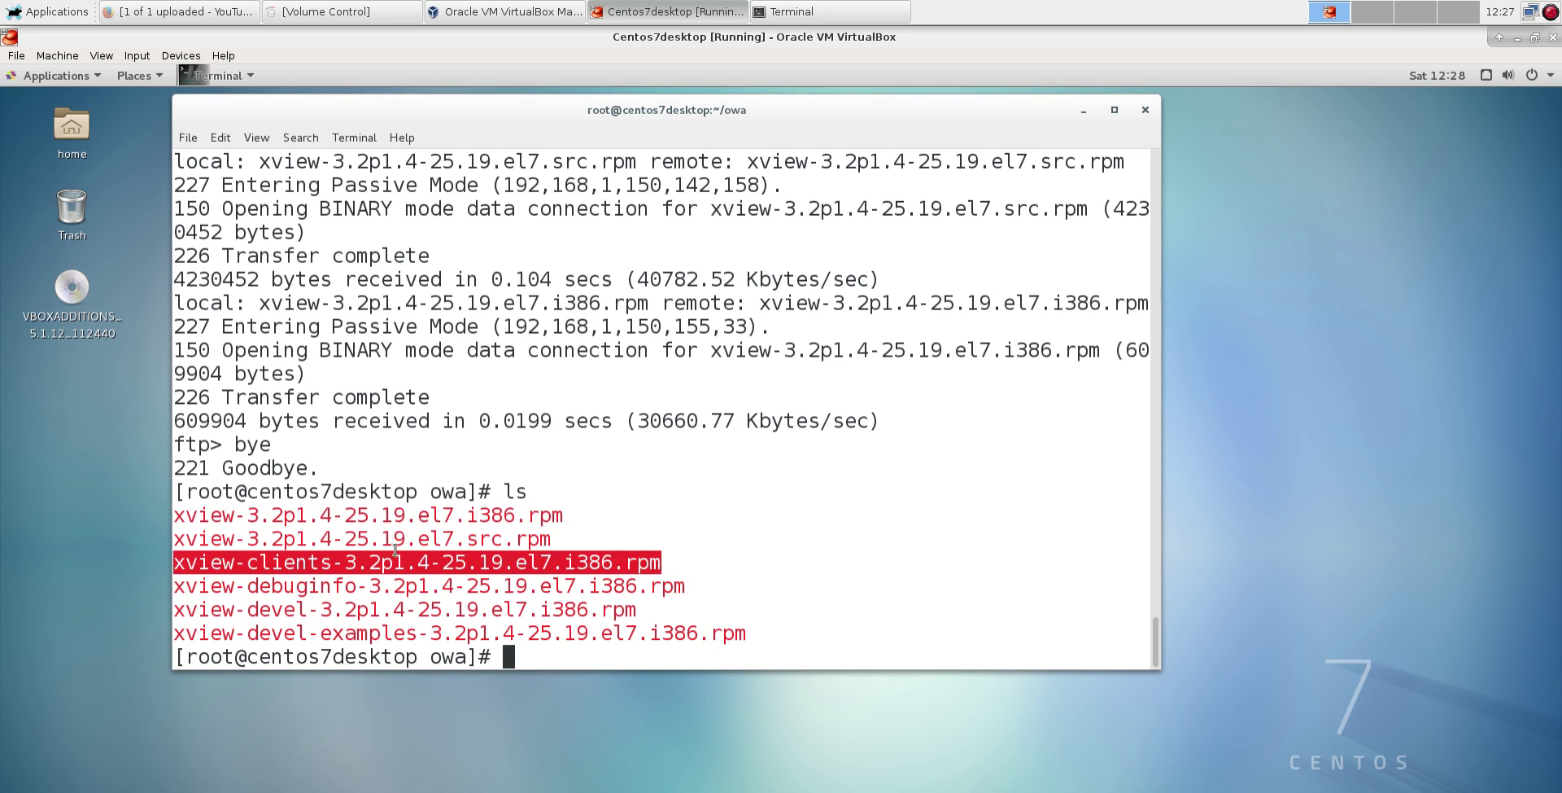
double_click(376, 513)
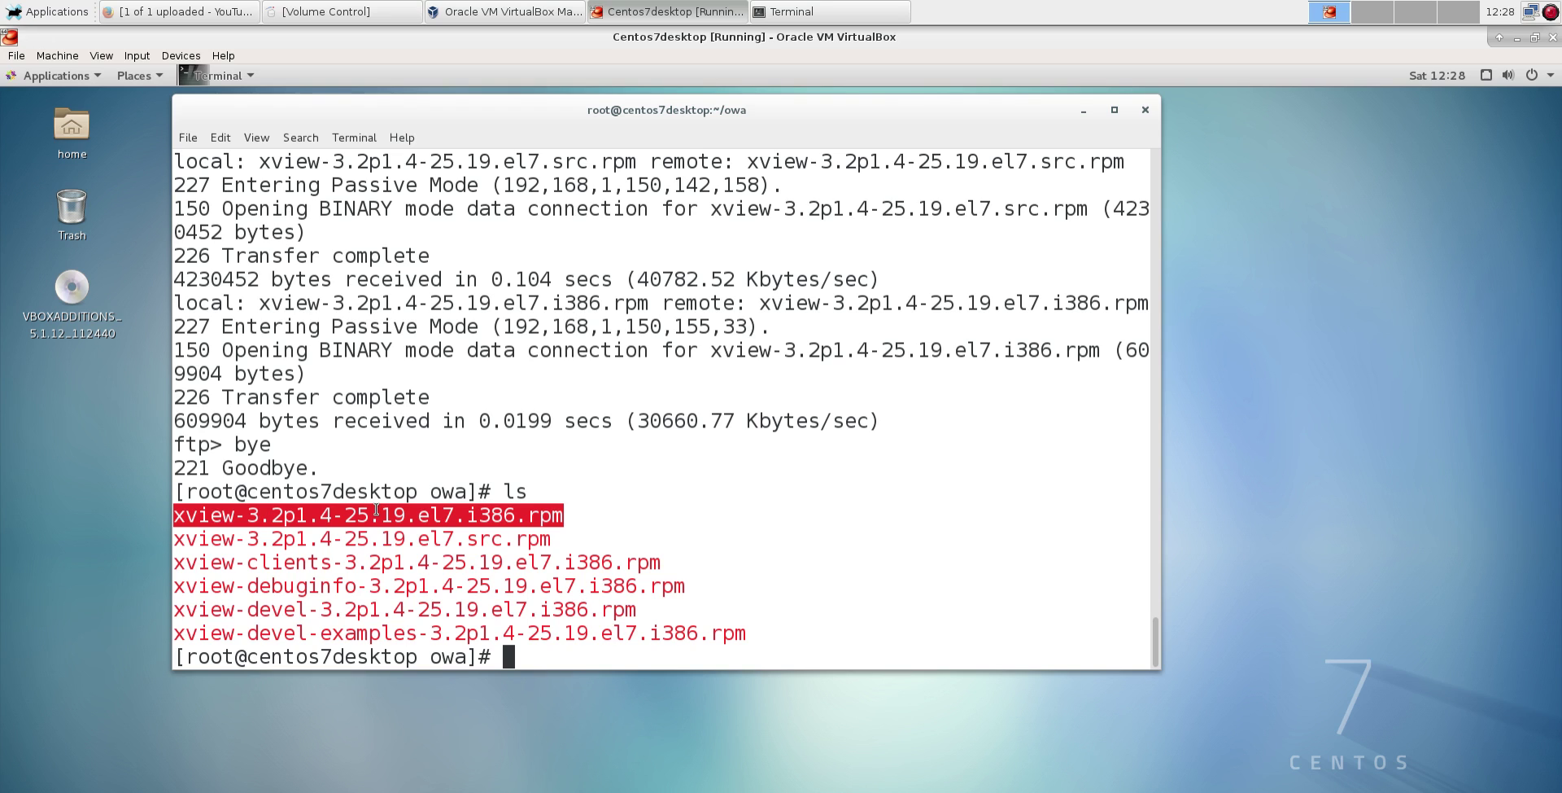
double_click(301, 515)
double_click(300, 539)
double_click(301, 561)
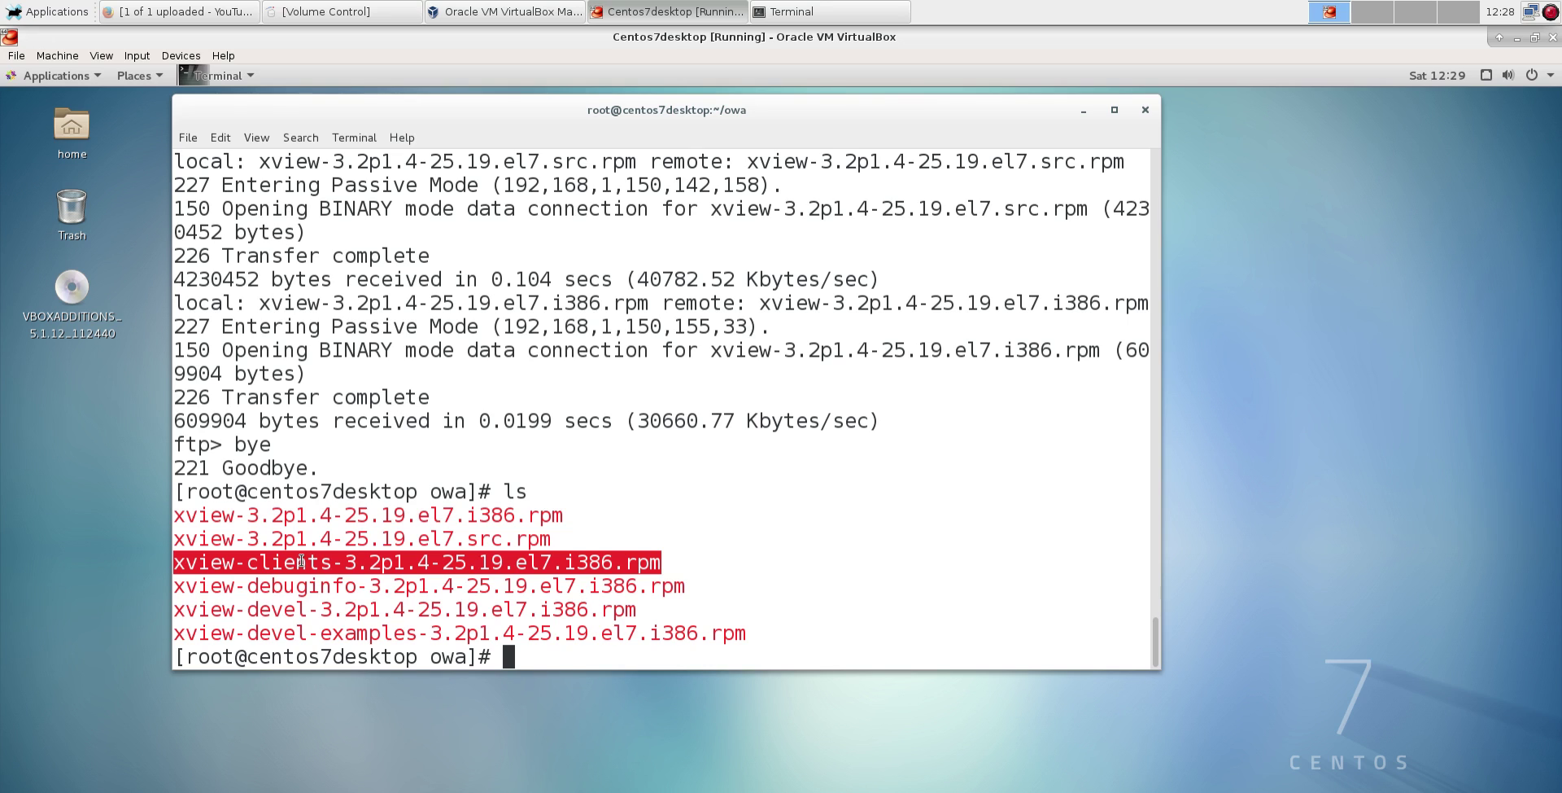
- Run yum install *.rpm and scroll through the resolved dependency list
text(yum install *.rpm)
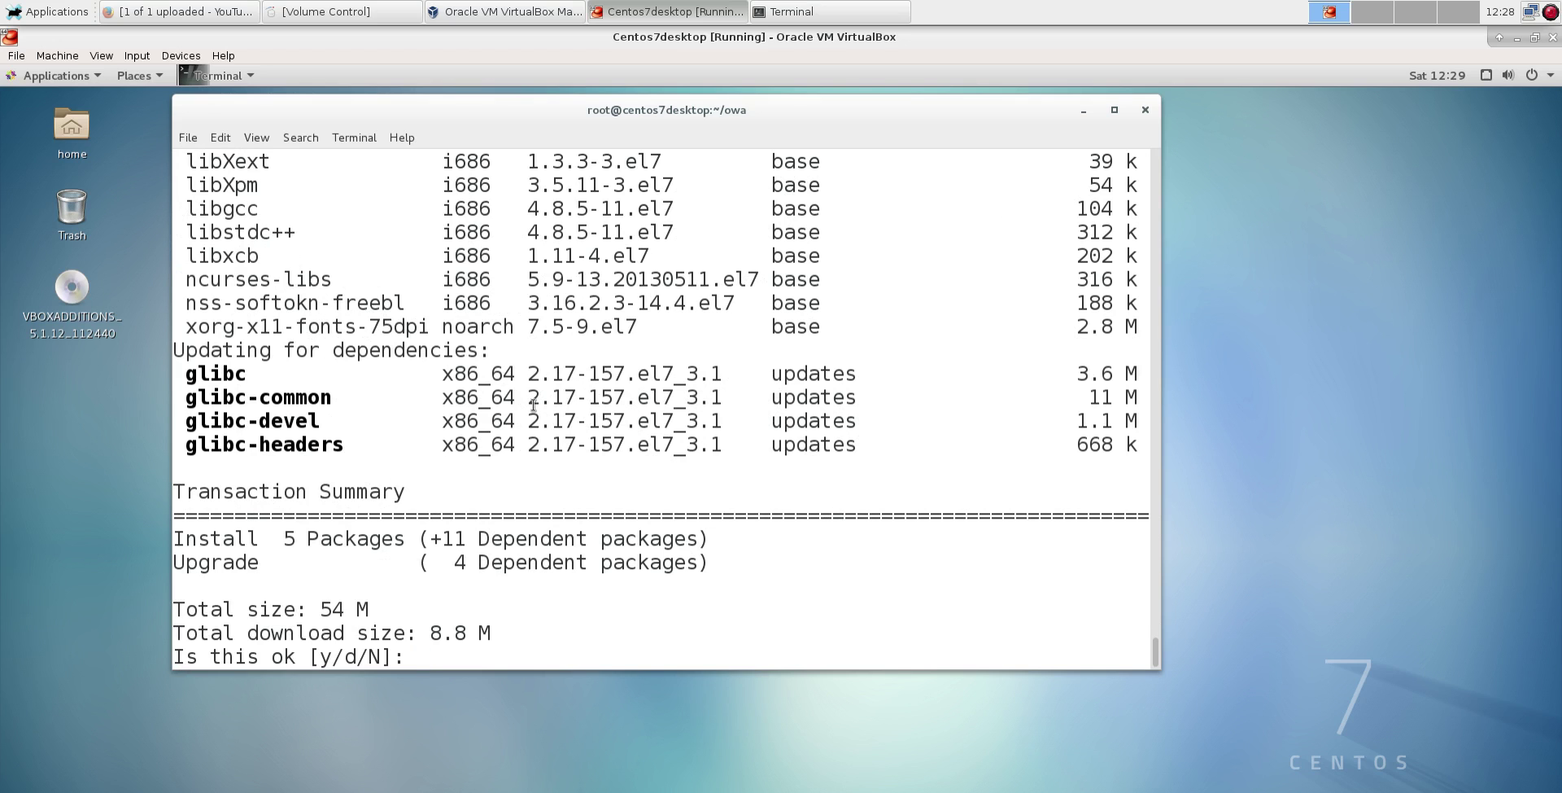
scroll(534, 404, up, 1)
scroll(534, 405, up, 2)
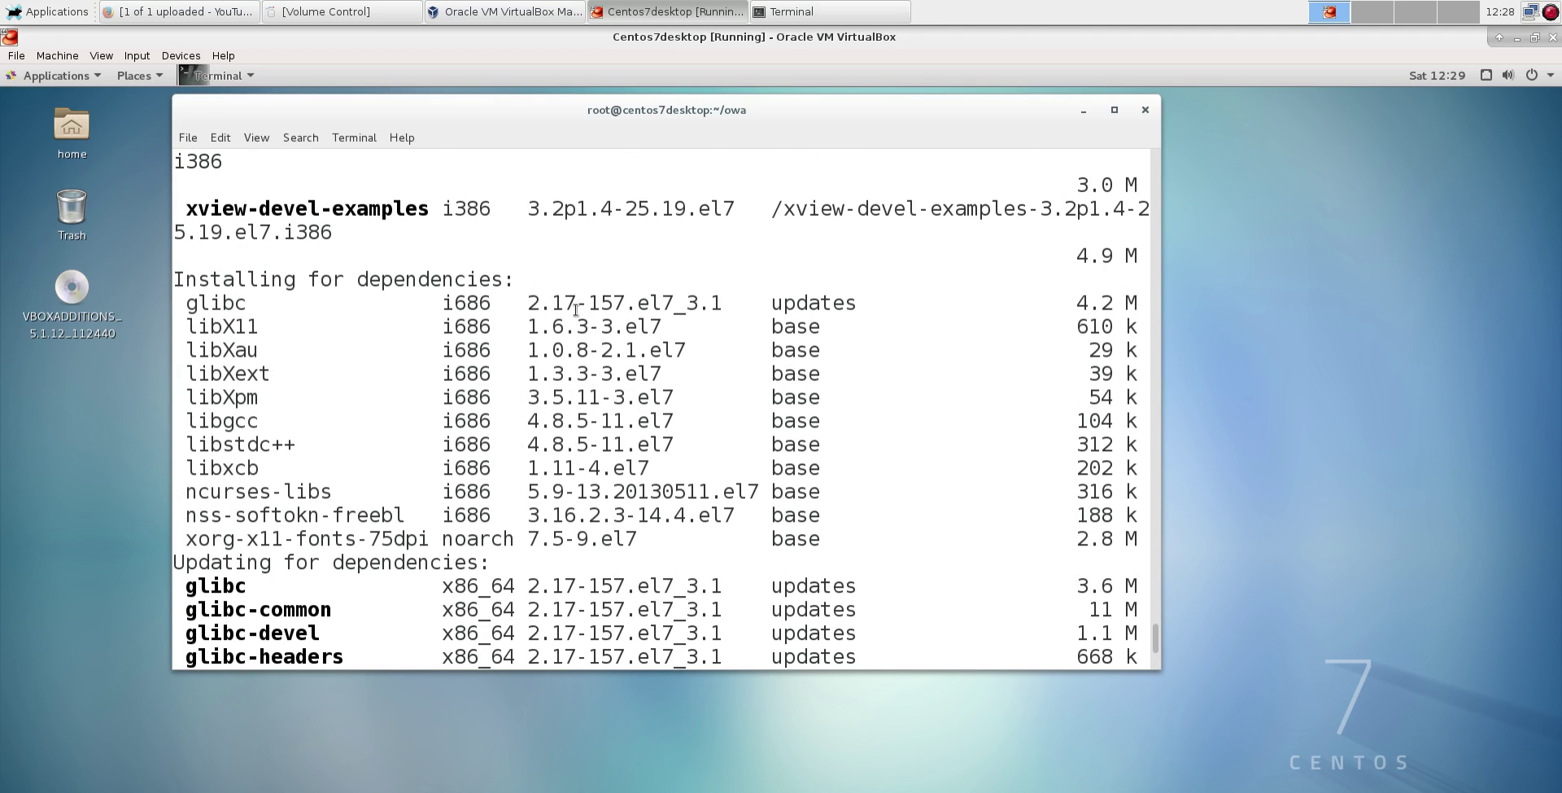
scroll(575, 310, up, 3)
scroll(575, 310, down, 2)
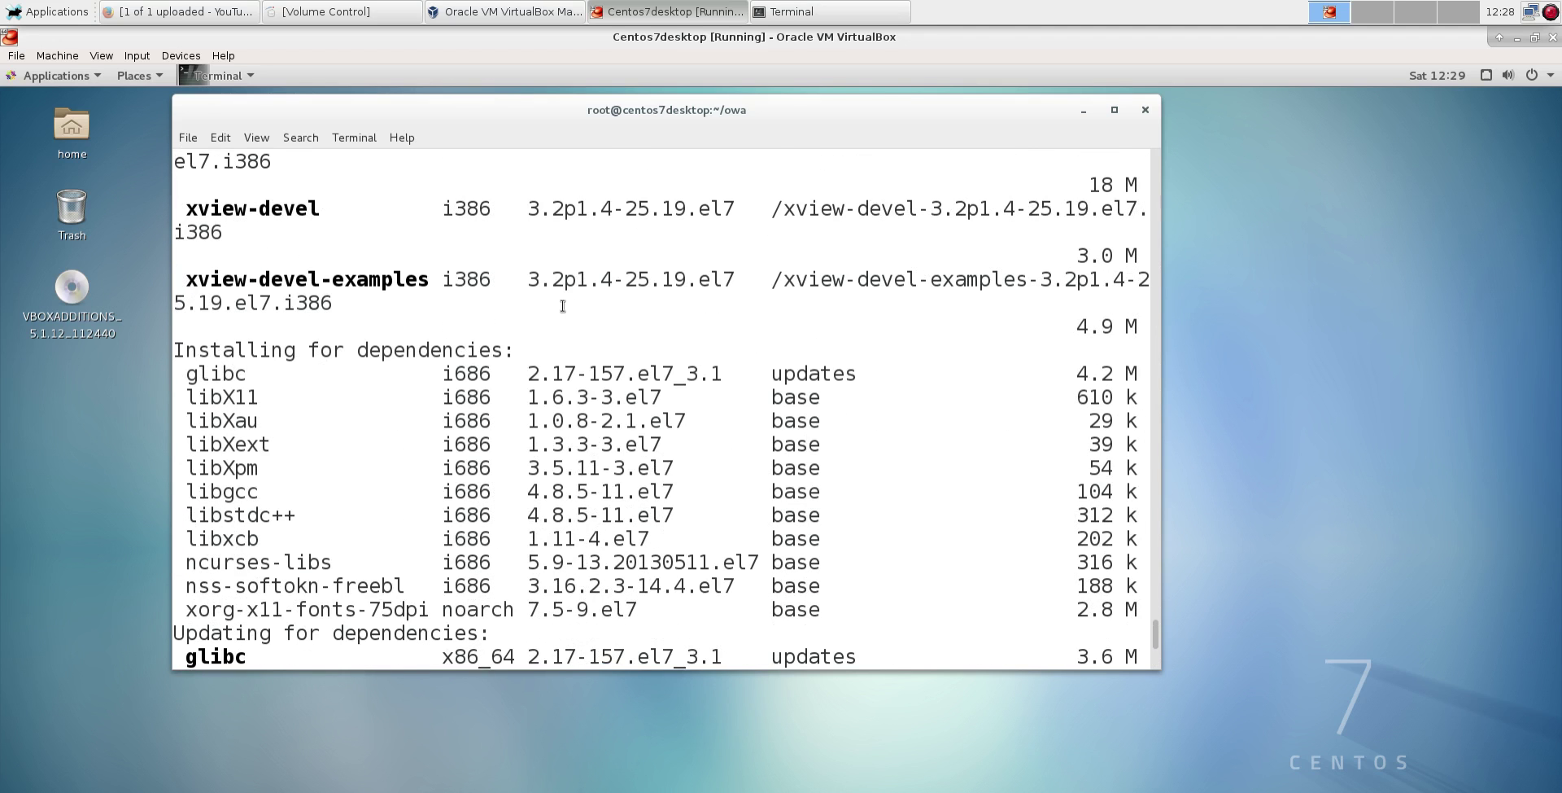
scroll(358, 384, down, 1)
- Highlight the libX11, libXext, libXpm, nss-softokn-freebl and ncurses-libs entries
double_click(242, 330)
click(241, 375)
double_click(241, 375)
double_click(241, 397)
scroll(244, 420, down, 2)
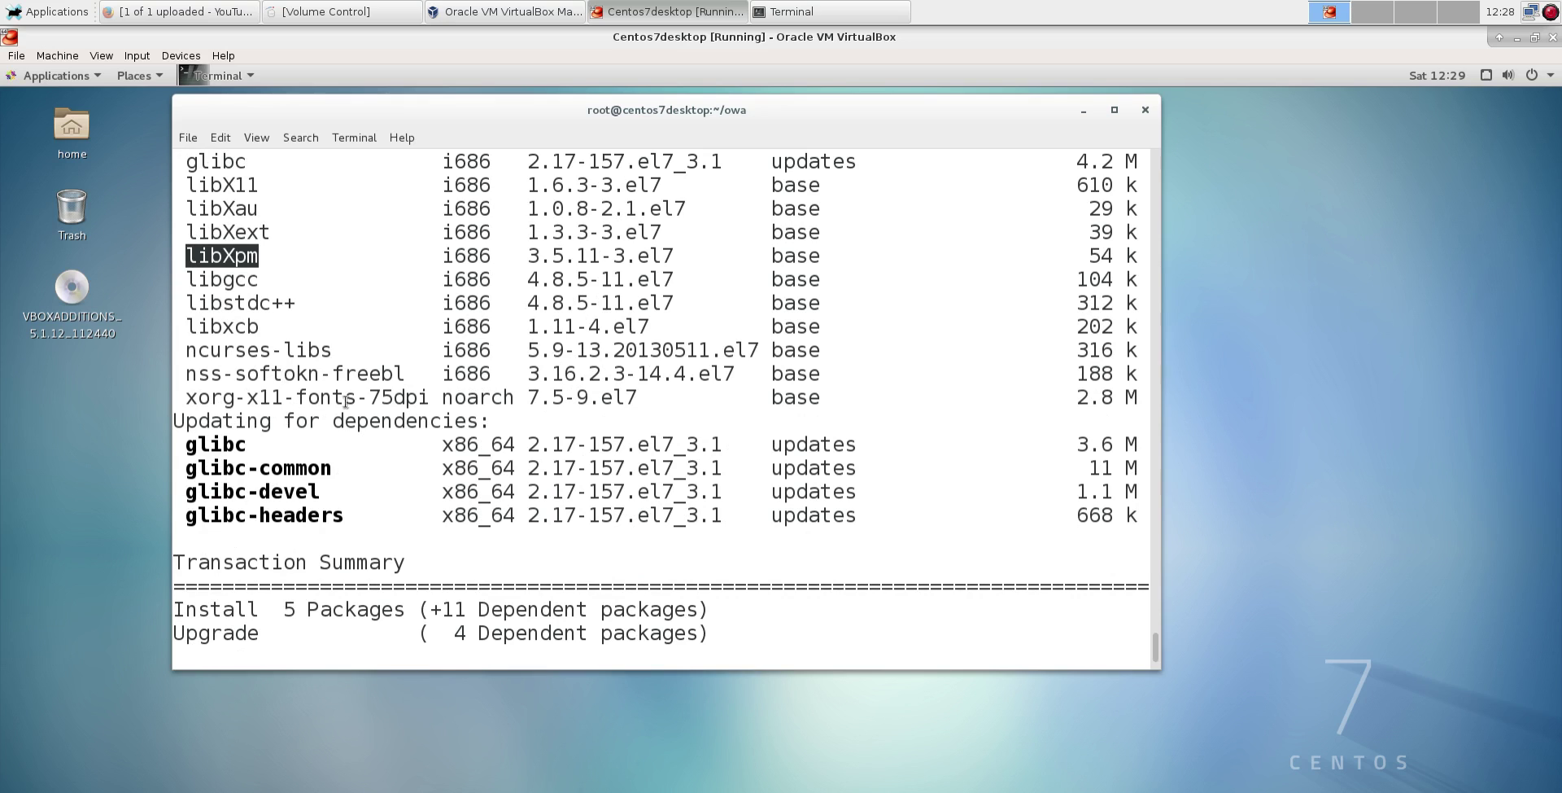
double_click(270, 374)
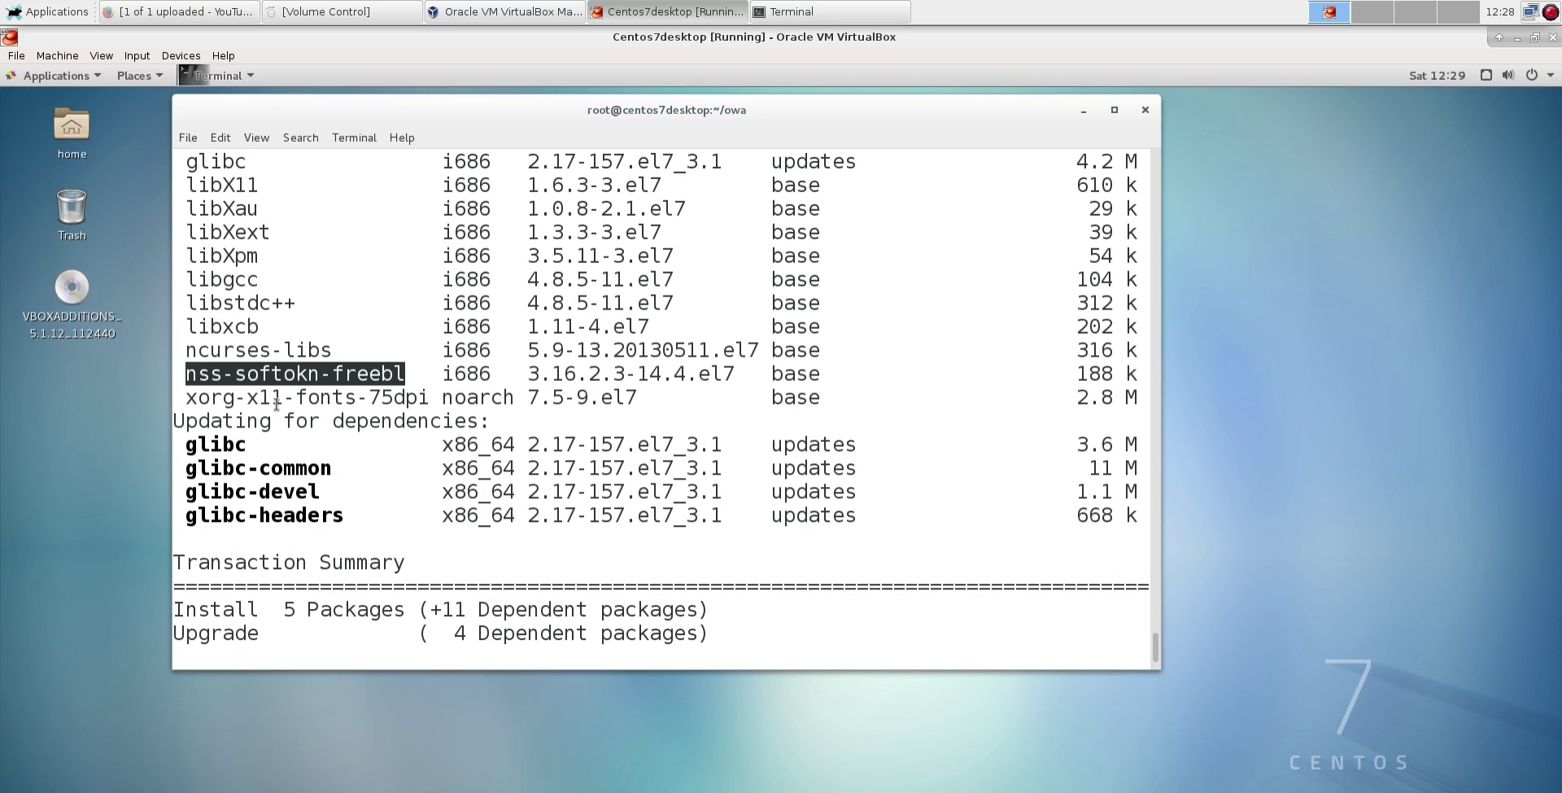
double_click(267, 350)
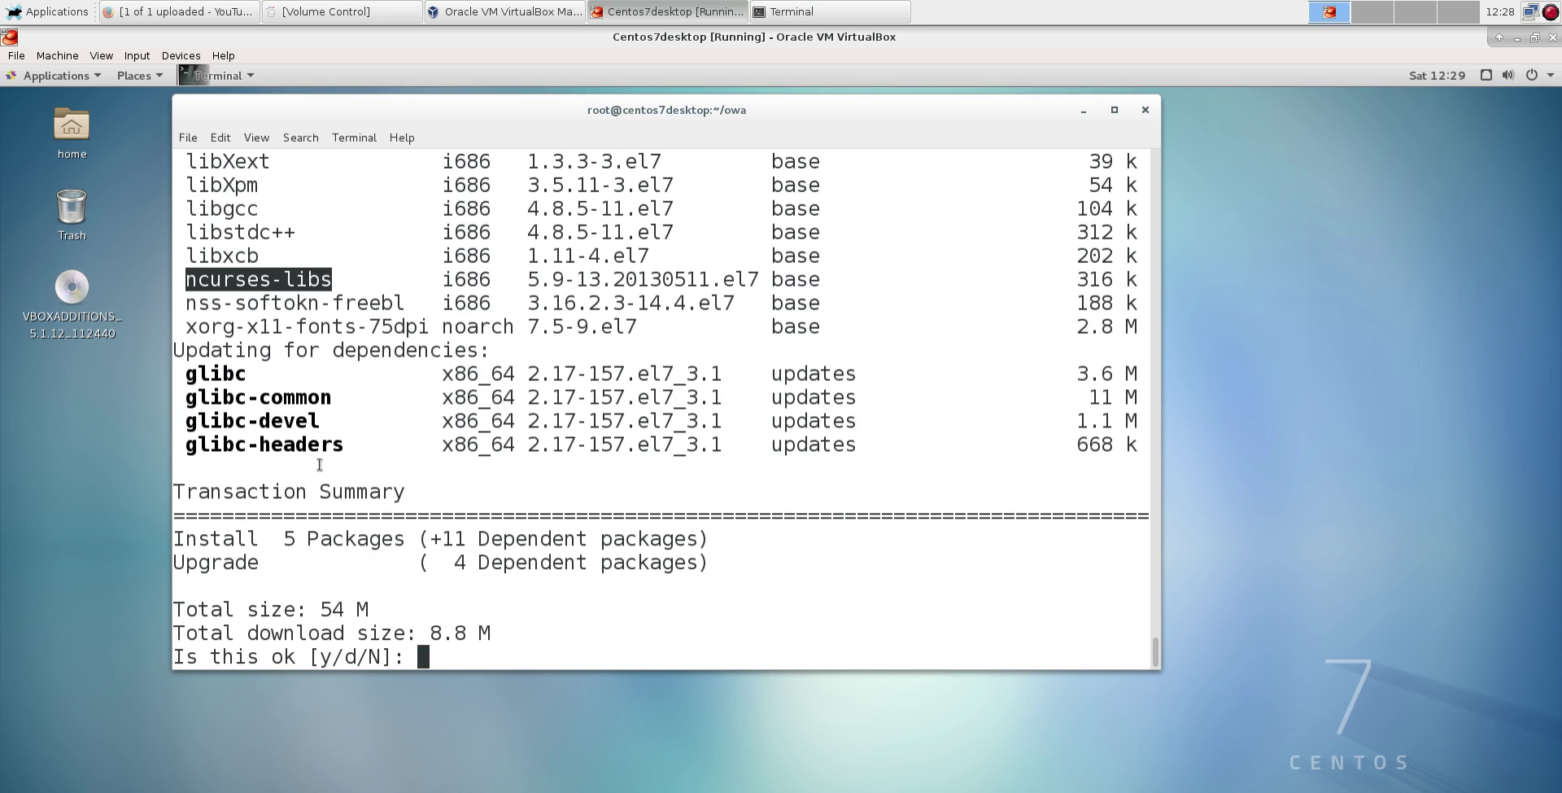
- Answer y so yum downloads and installs the xview packages and dependencies
text(y)
key(Return)
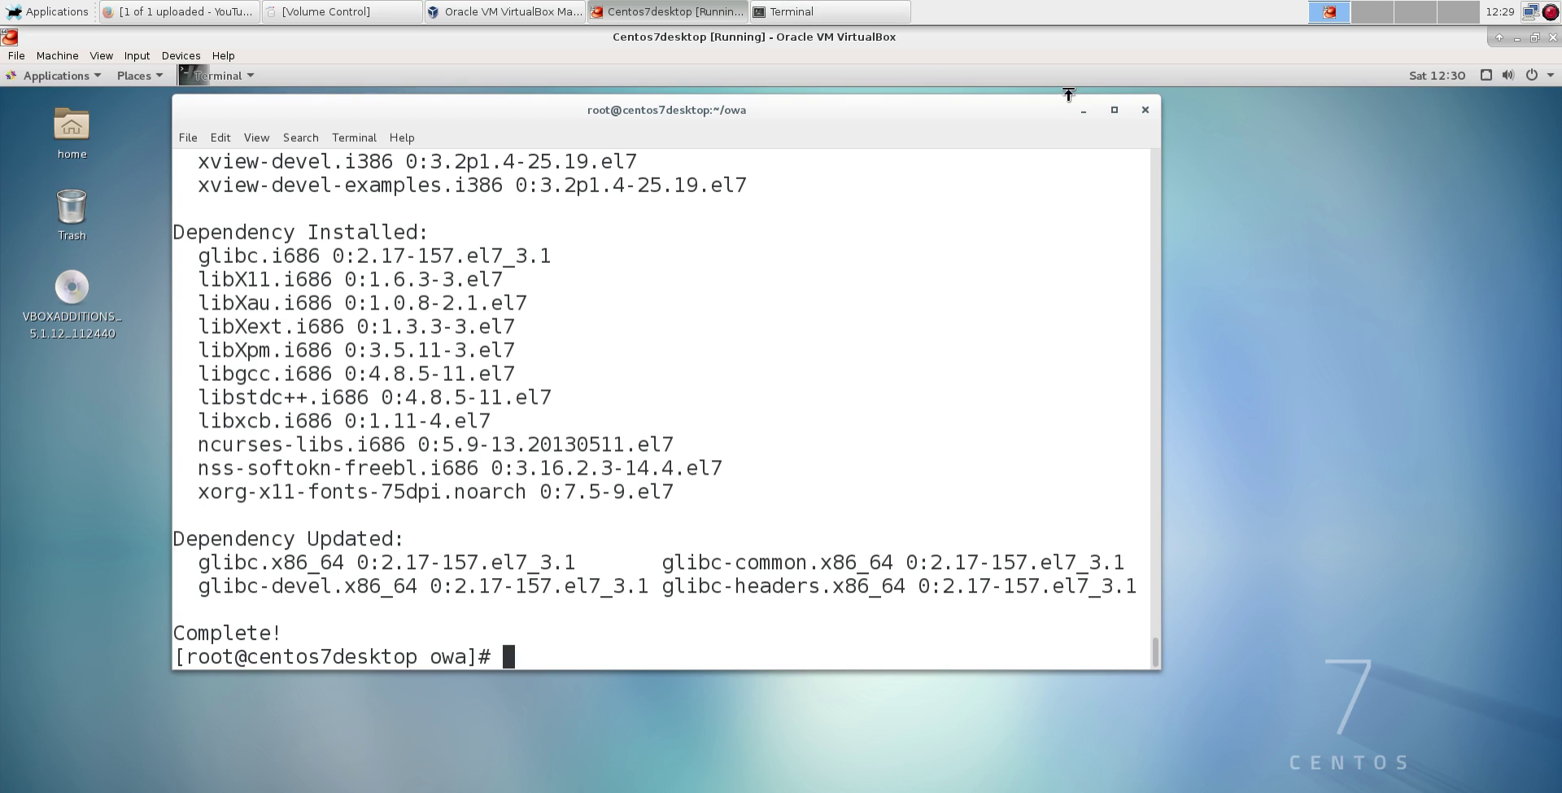
- Close the root terminal despite its running process and log out of GNOME
click(1146, 111)
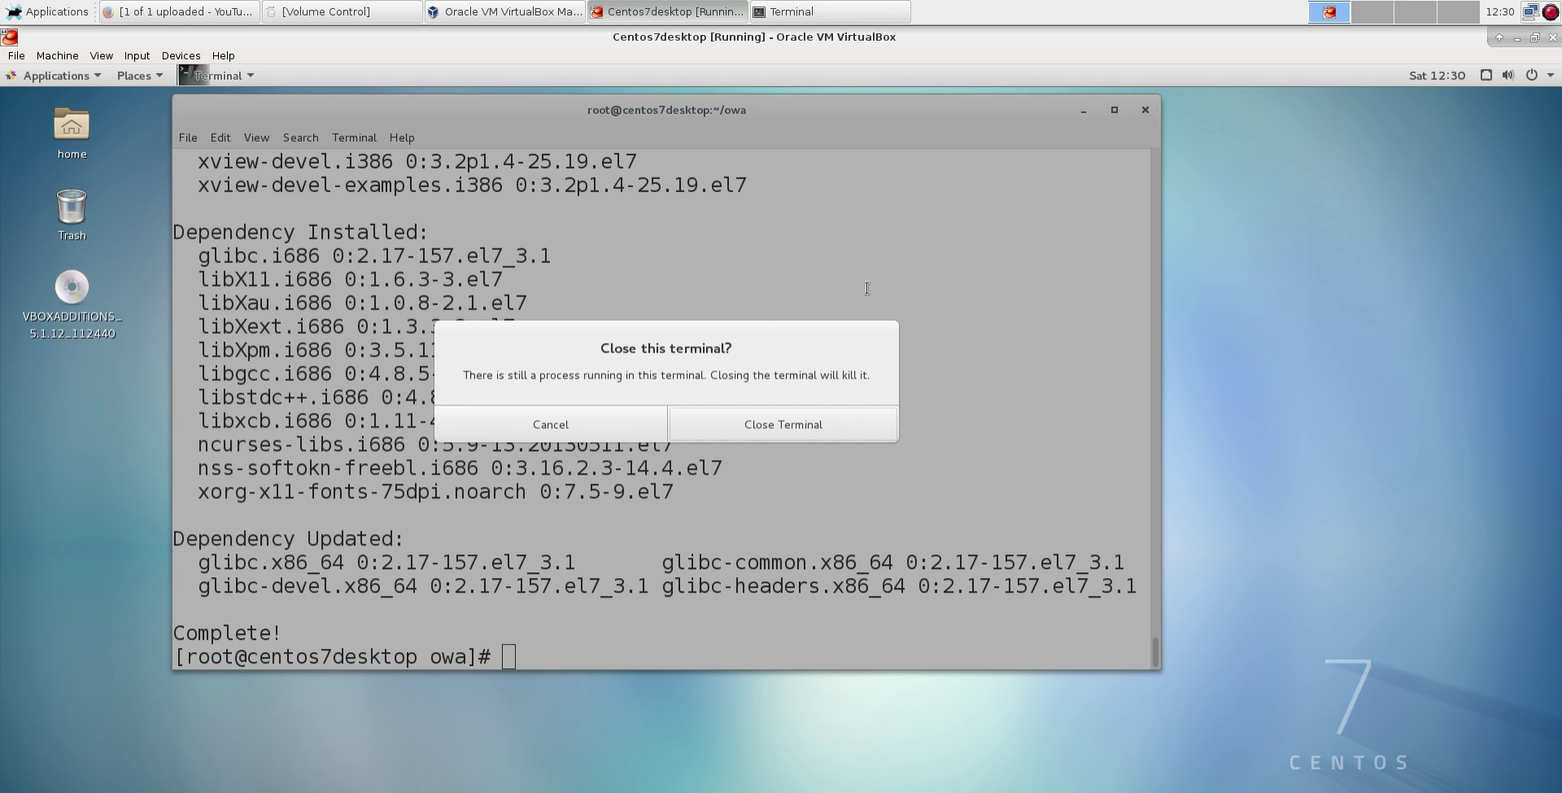
click(745, 421)
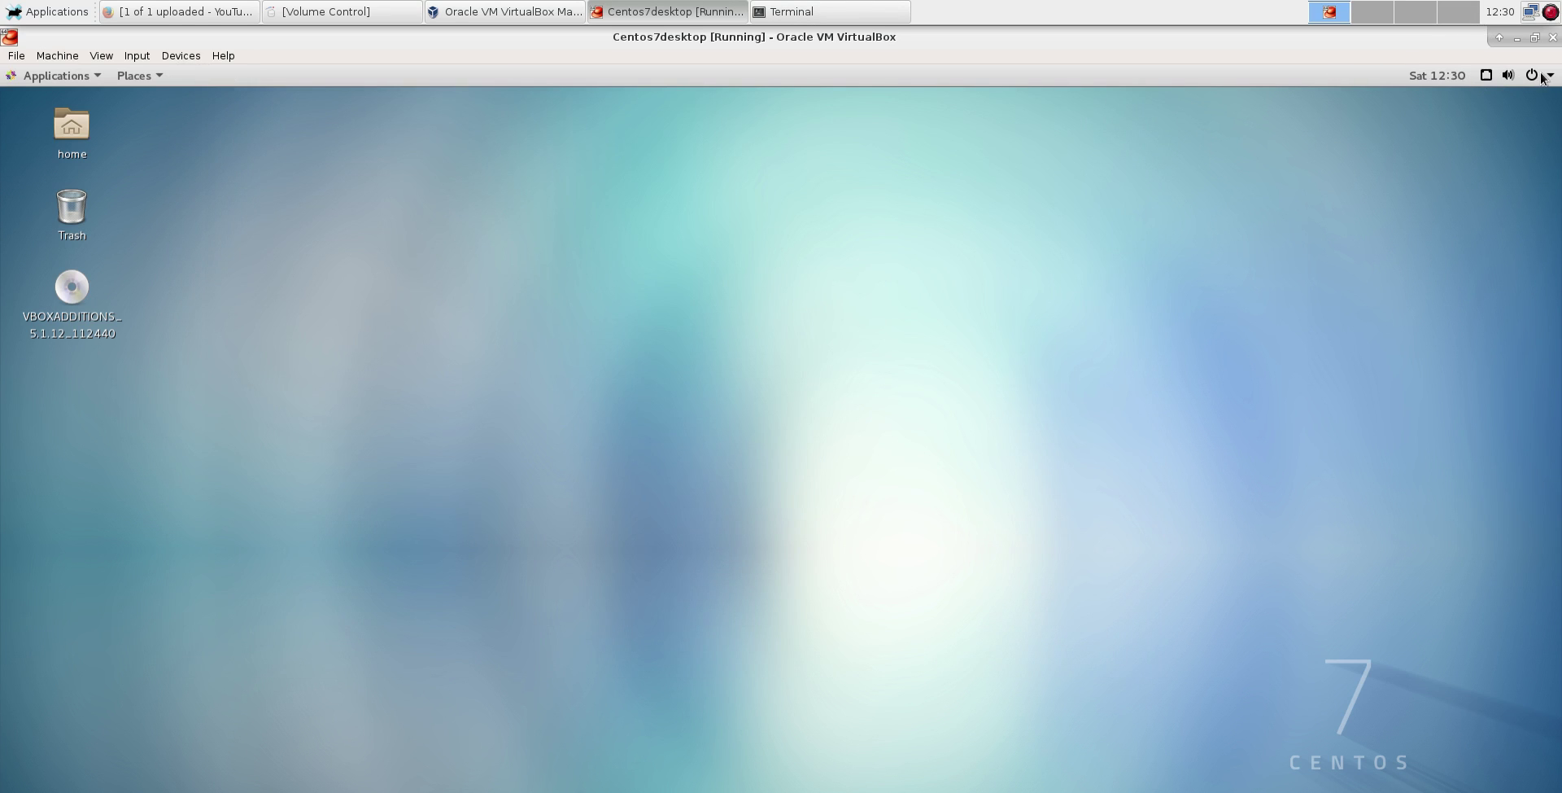
click(1551, 75)
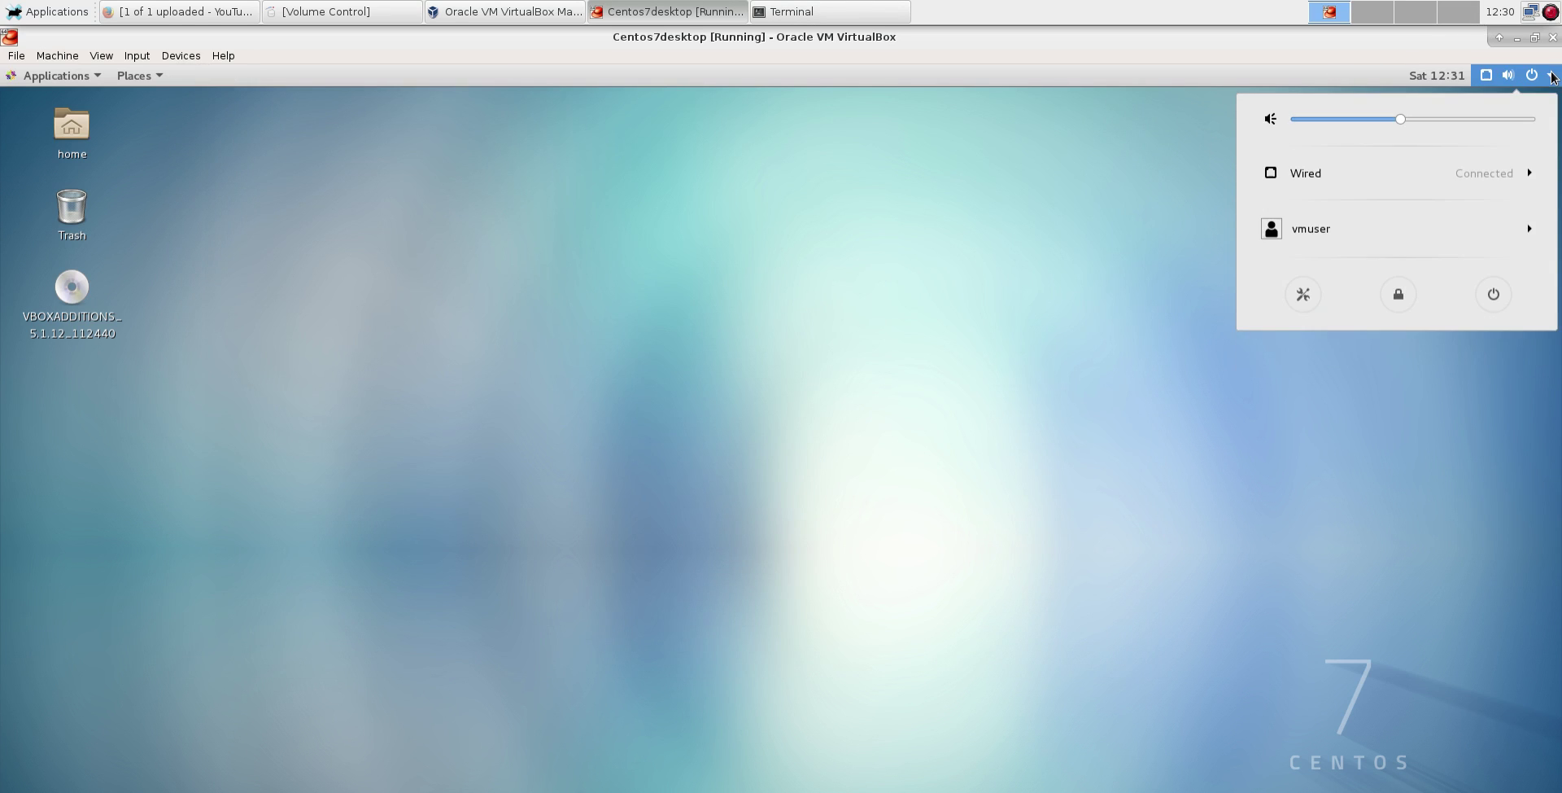
click(1522, 228)
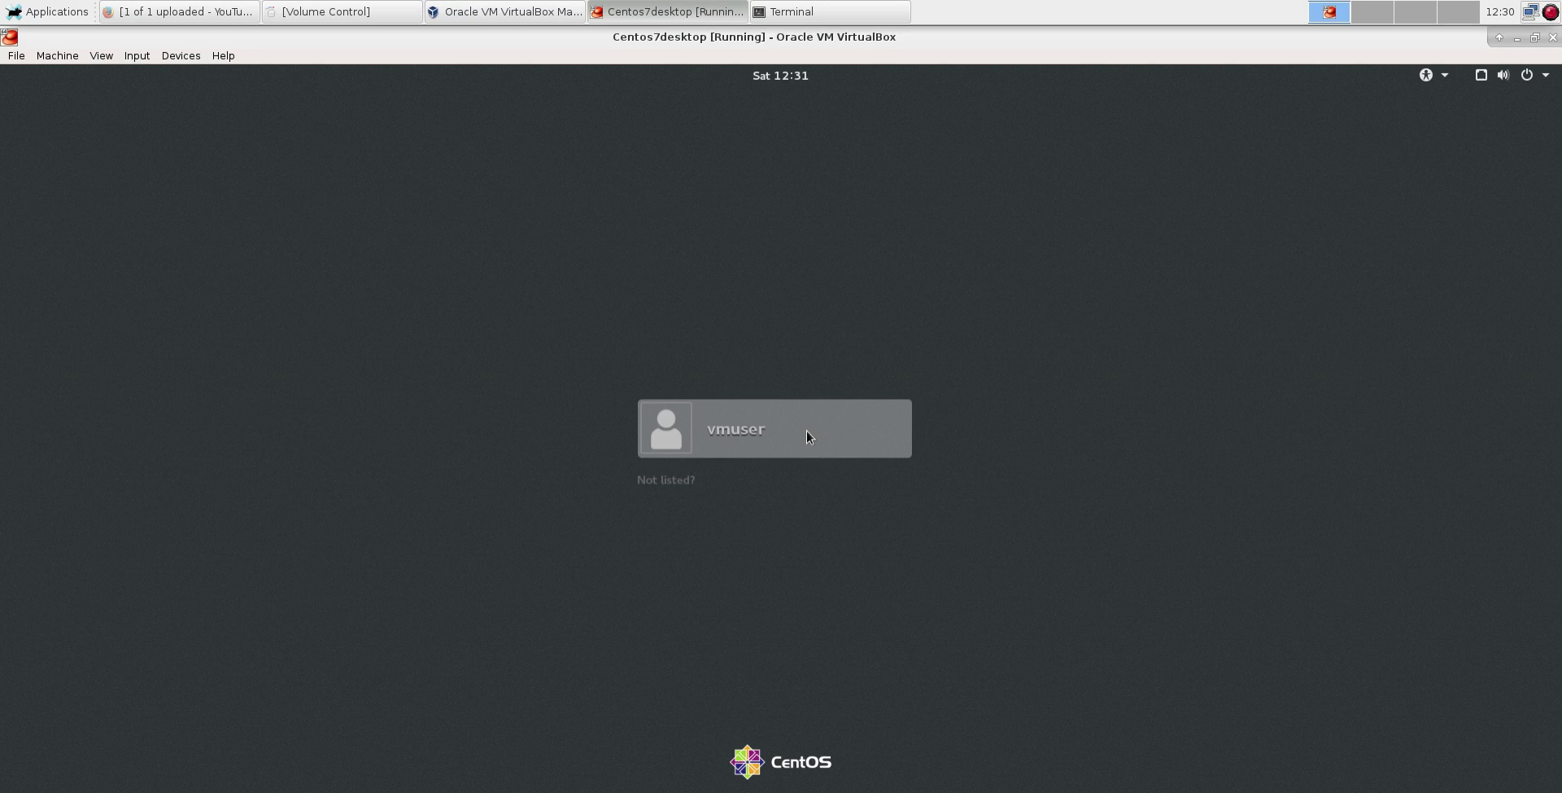
- Sign back in as the user with the OpenWindows session selected
click(807, 437)
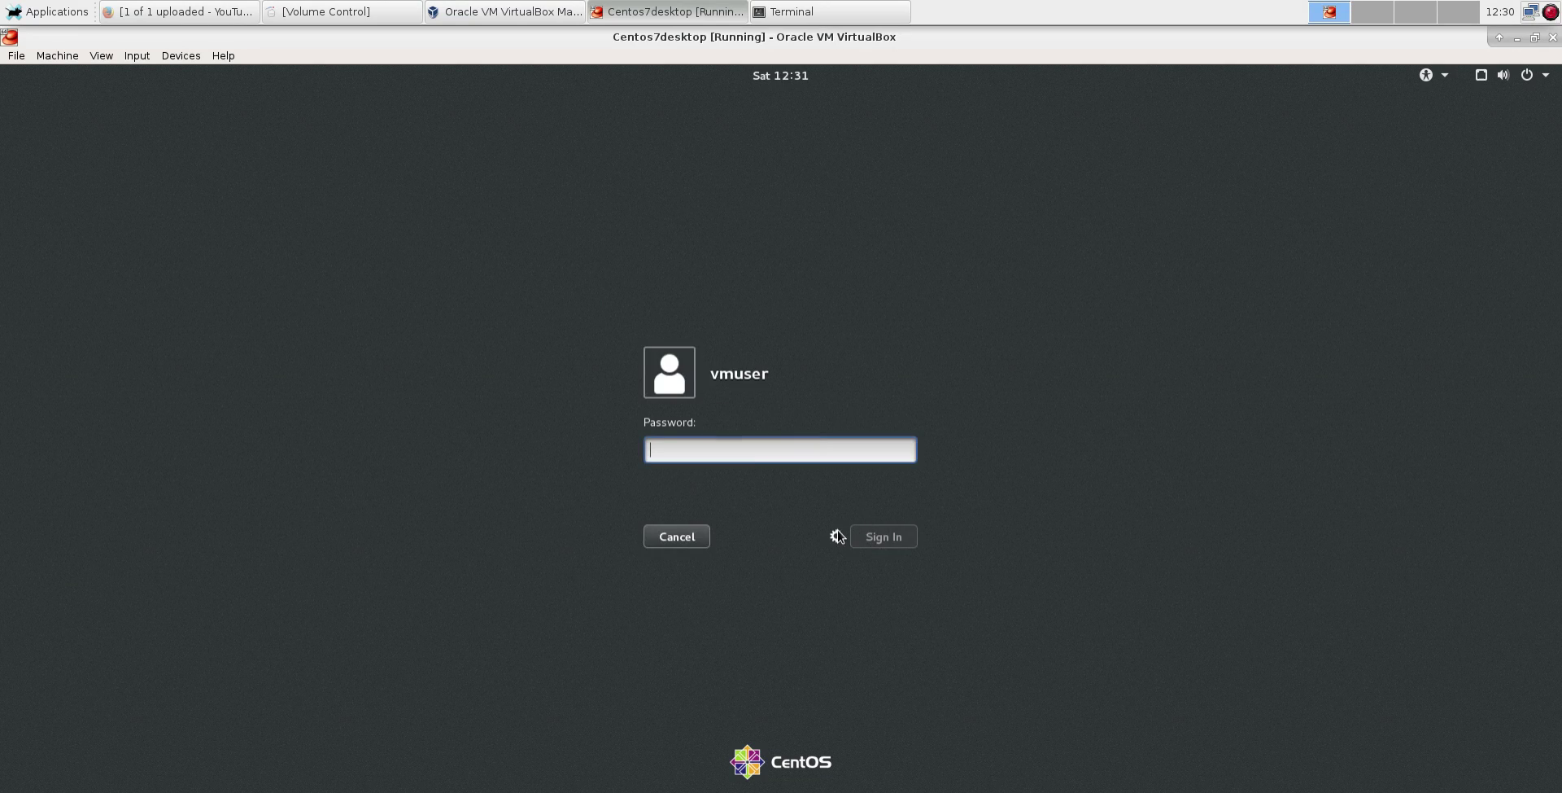
click(837, 535)
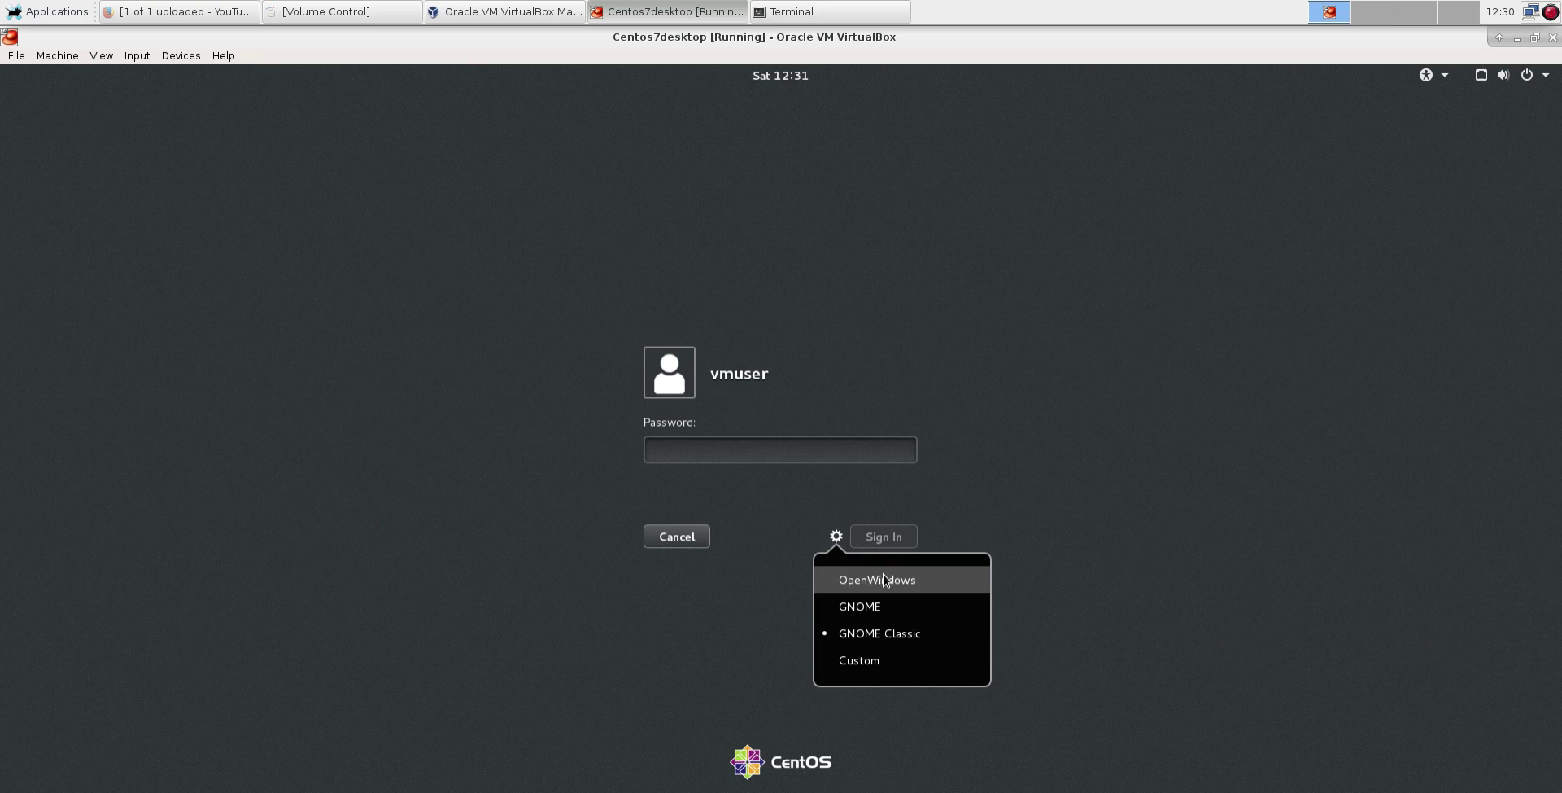
click(885, 579)
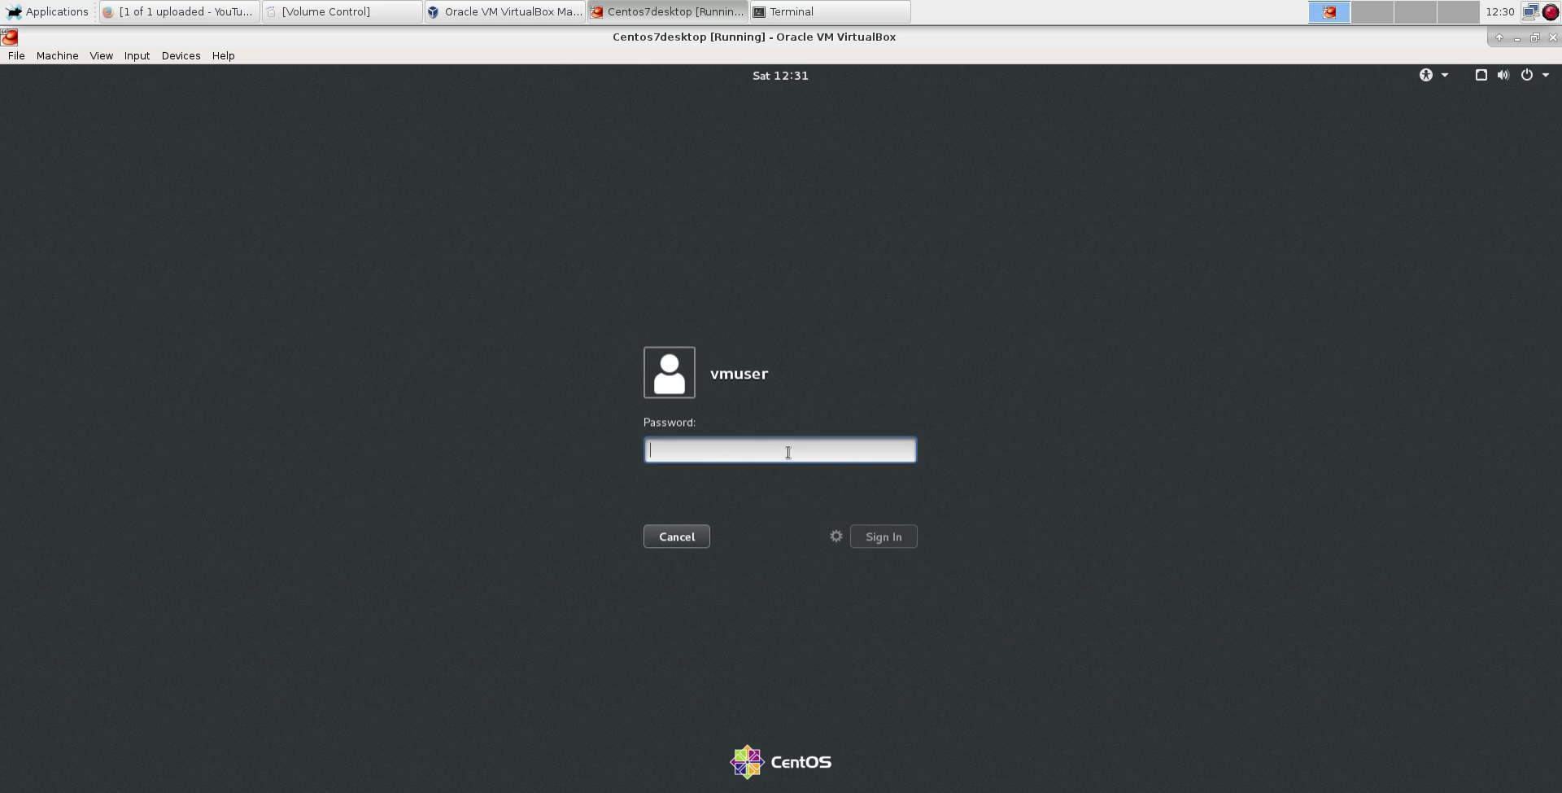
text(********)
key(Return)
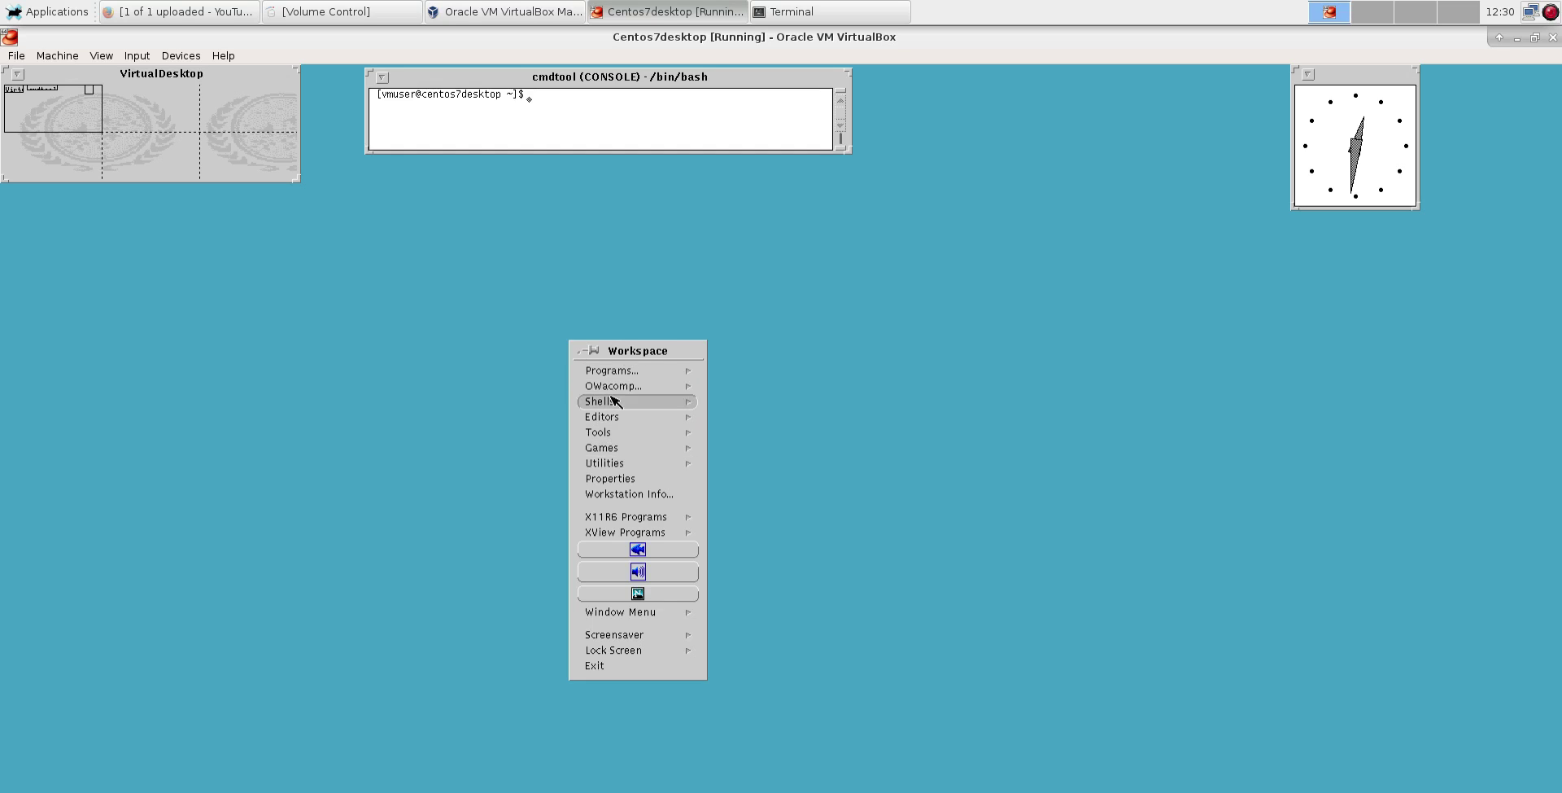
- Launch a shelltool and a second cmdtool and spread them across the screen
click(692, 371)
click(723, 403)
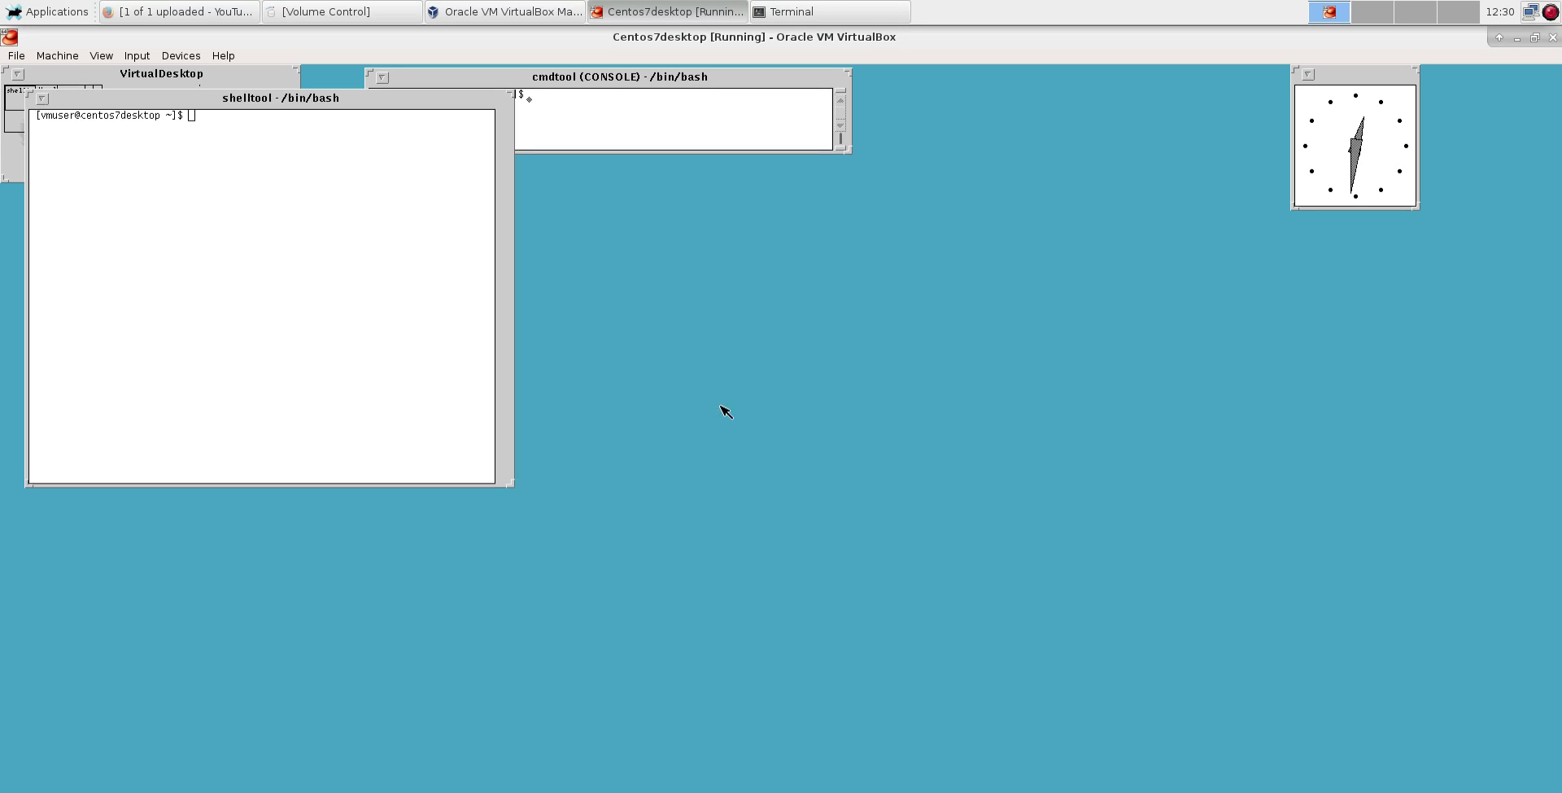
right_click(742, 359)
click(838, 350)
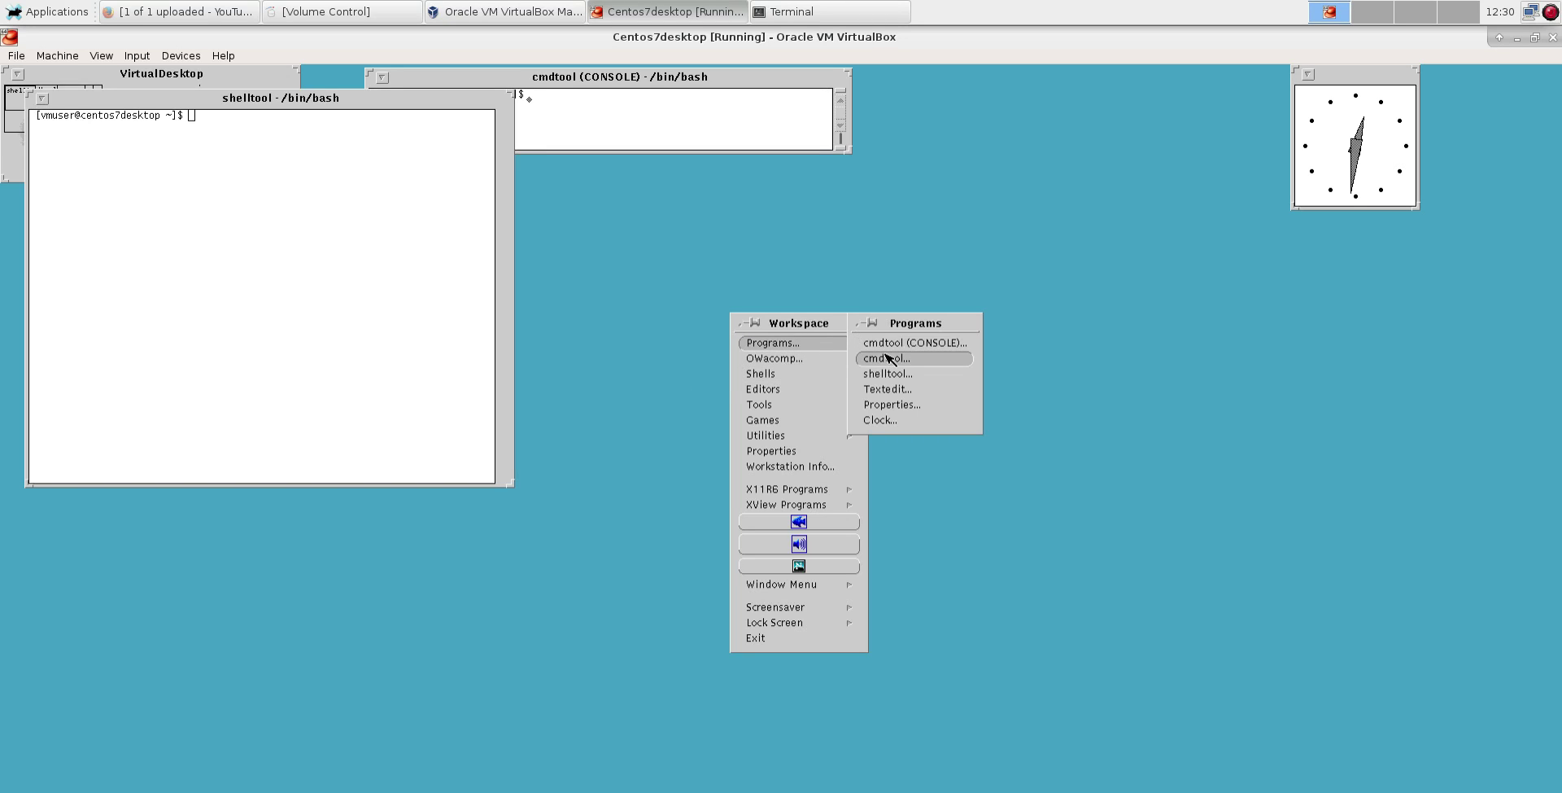
click(886, 352)
drag(339, 118, 1127, 142)
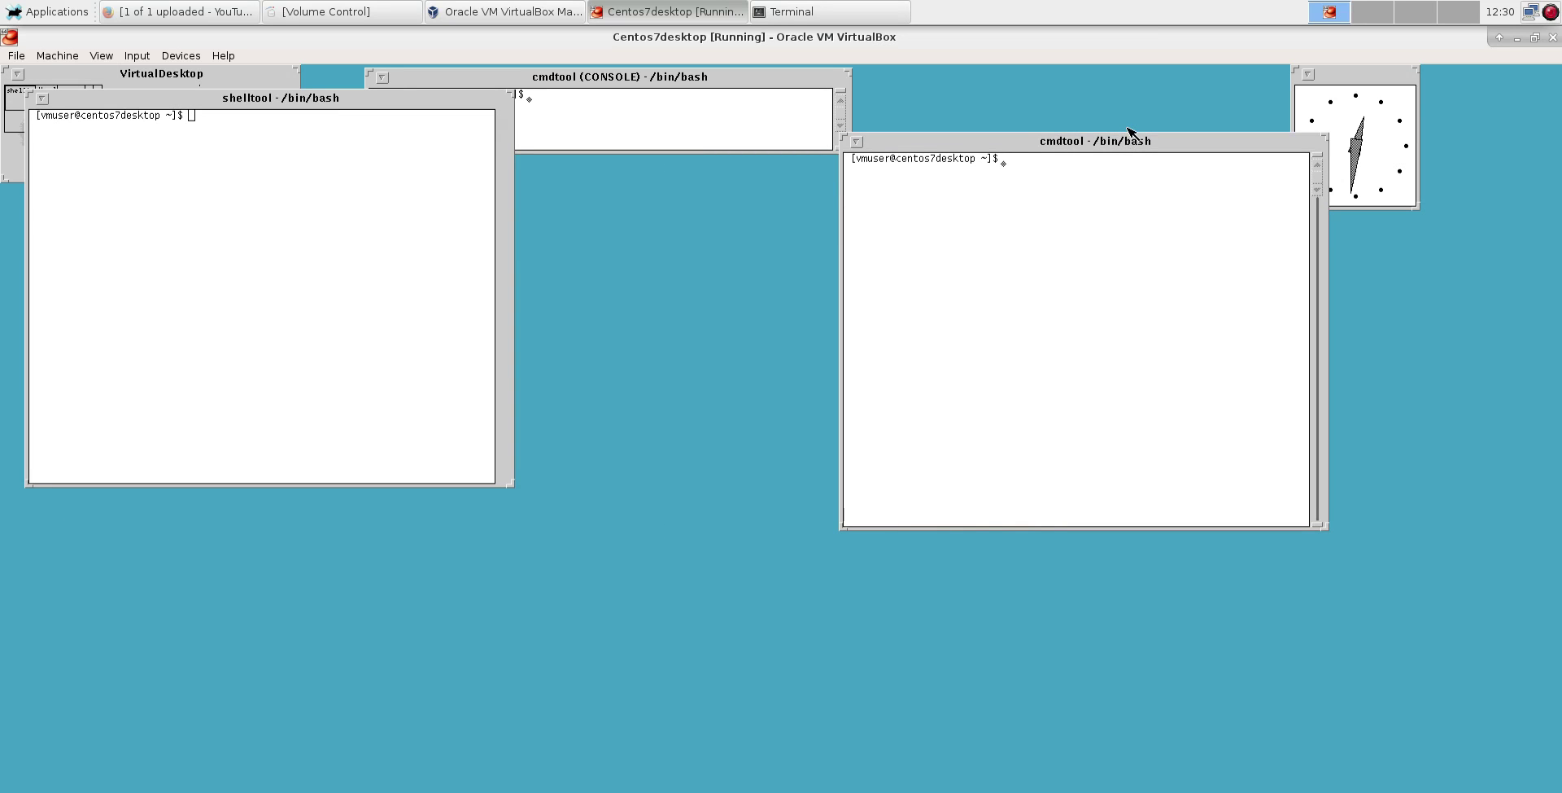
drag(227, 98, 809, 289)
- Launch Textedit from the Editors menu and move it toward the upper left
right_click(189, 355)
mouse_move(273, 397)
click(323, 398)
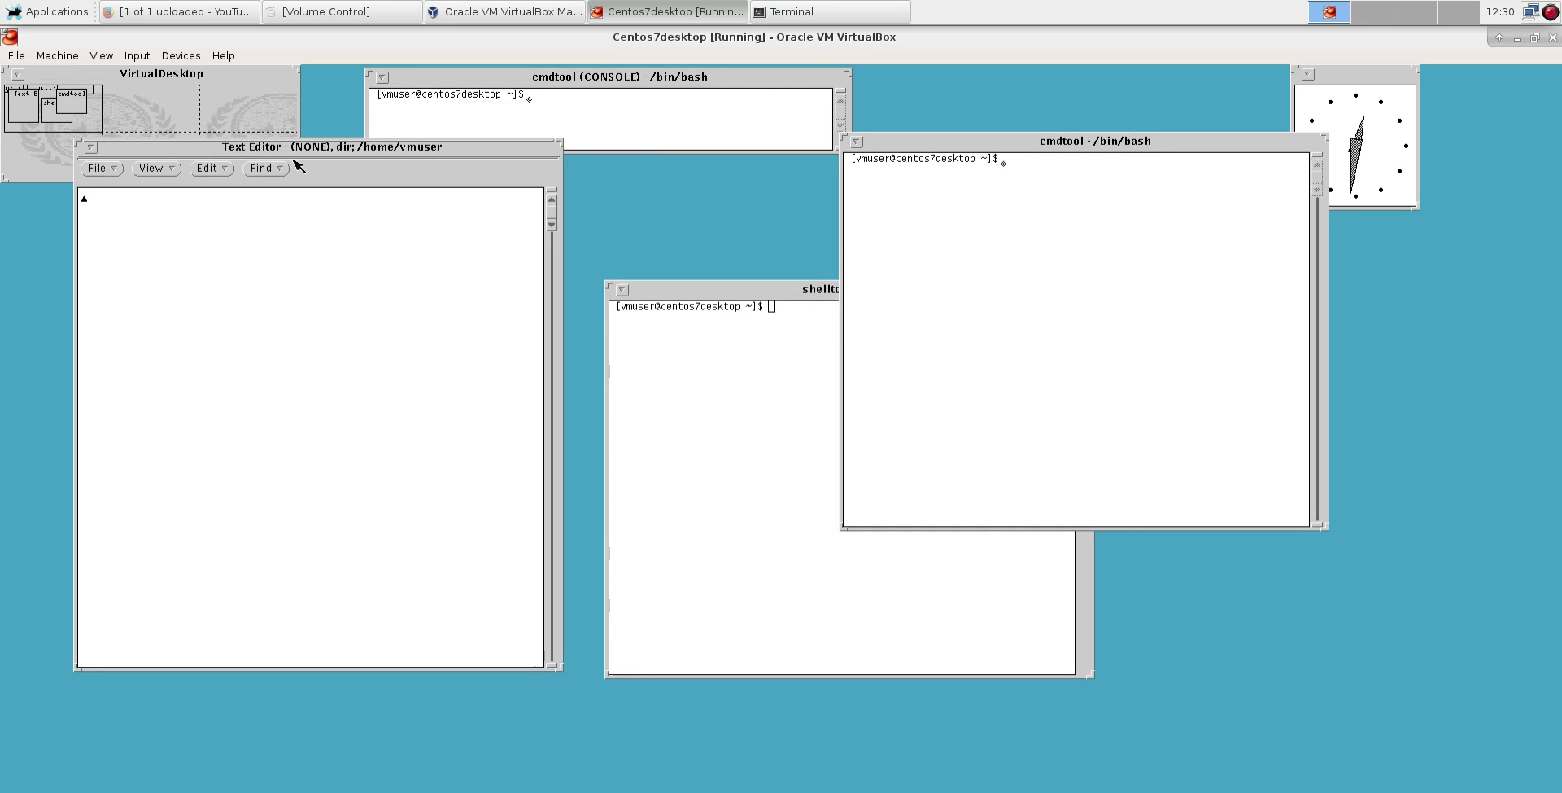
drag(290, 146, 34, 96)
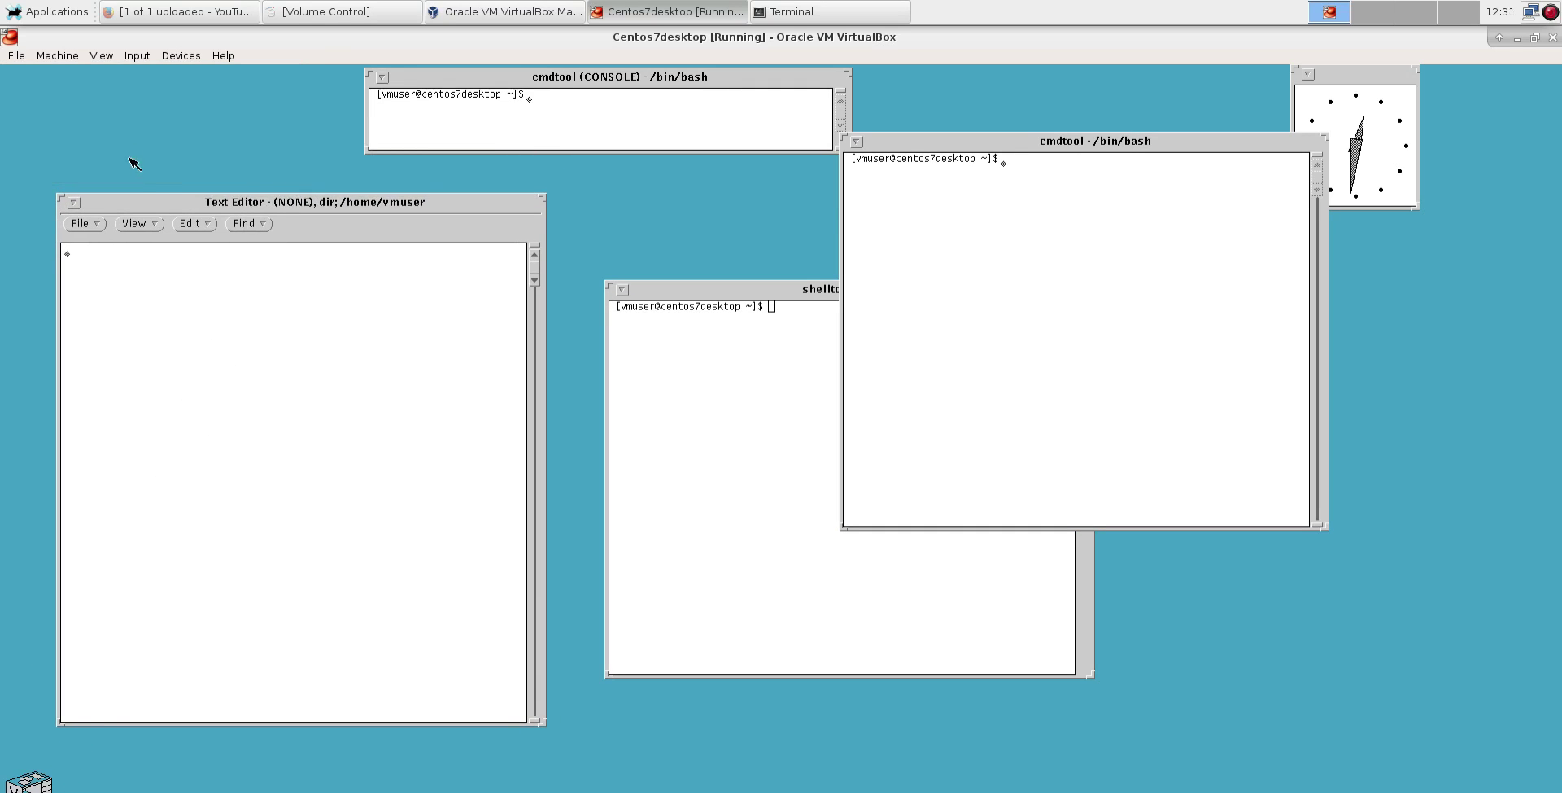
- Place the Text Editor in the top-left corner and shift the cmdtool up-left
drag(164, 203, 111, 82)
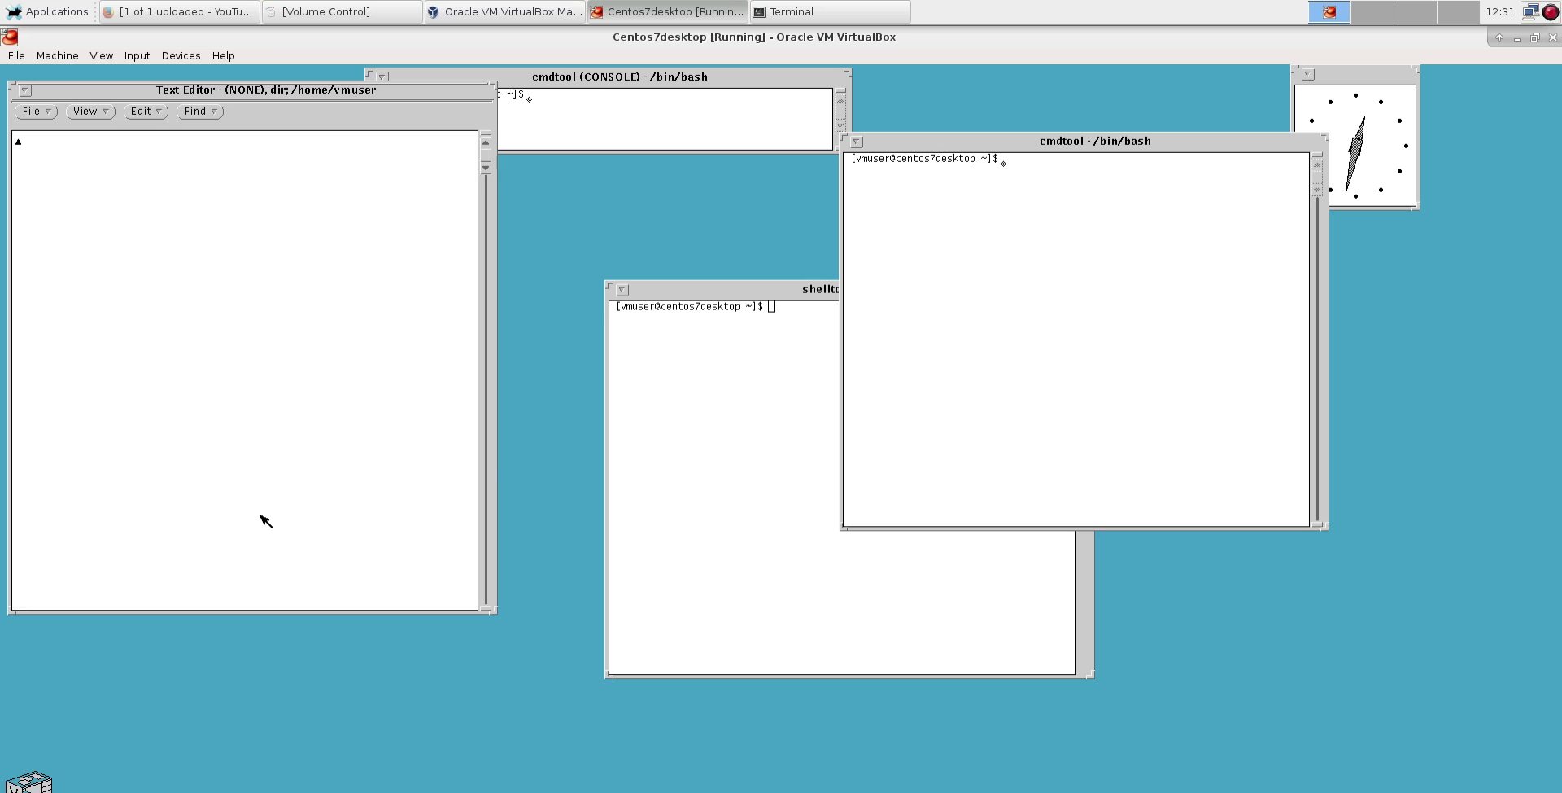
drag(1045, 140, 1001, 124)
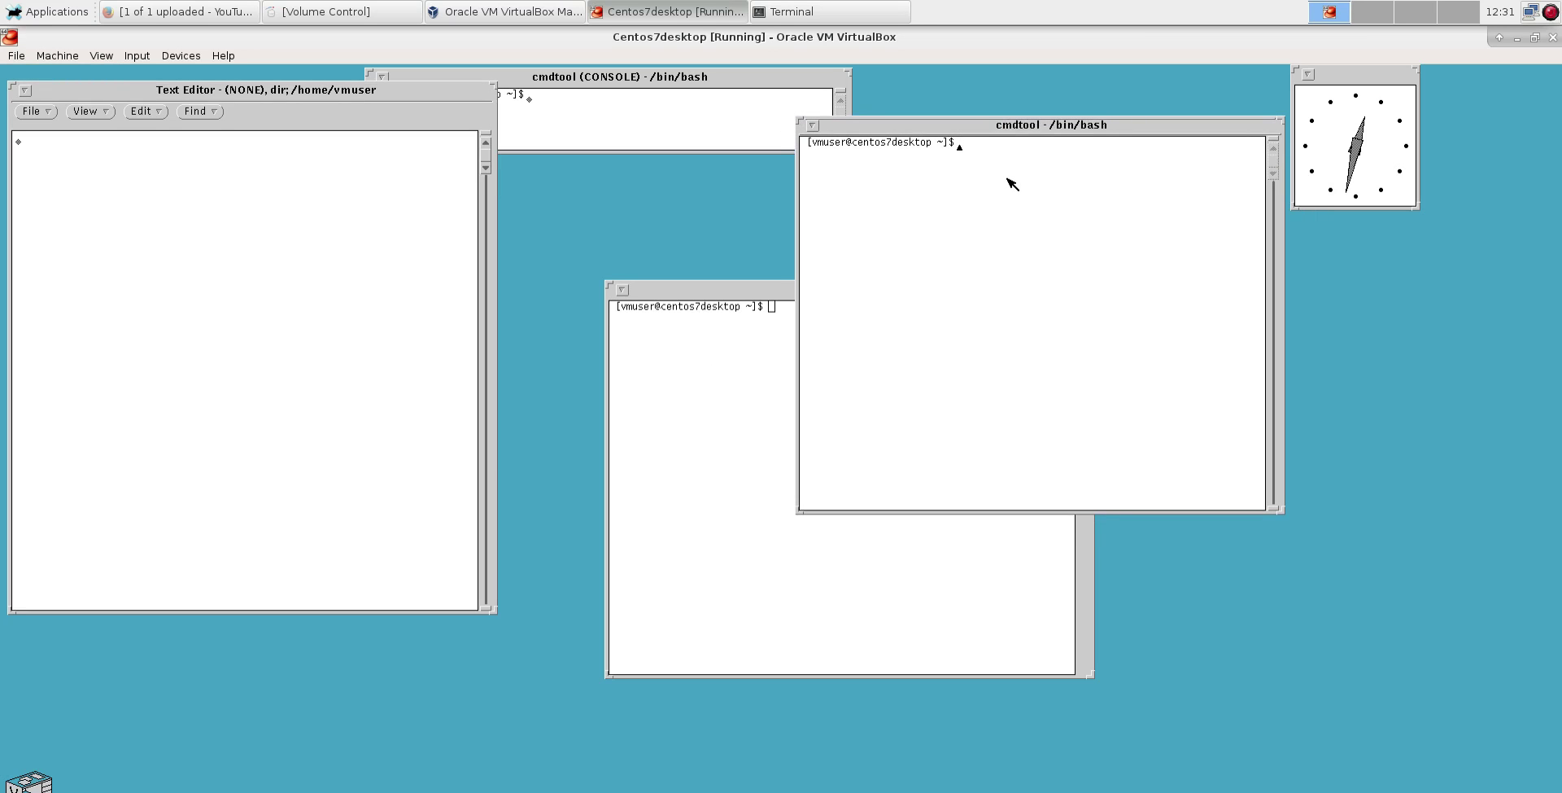
- Start the xvfilemgr file manager from the Workspace Tools menu
right_click(716, 210)
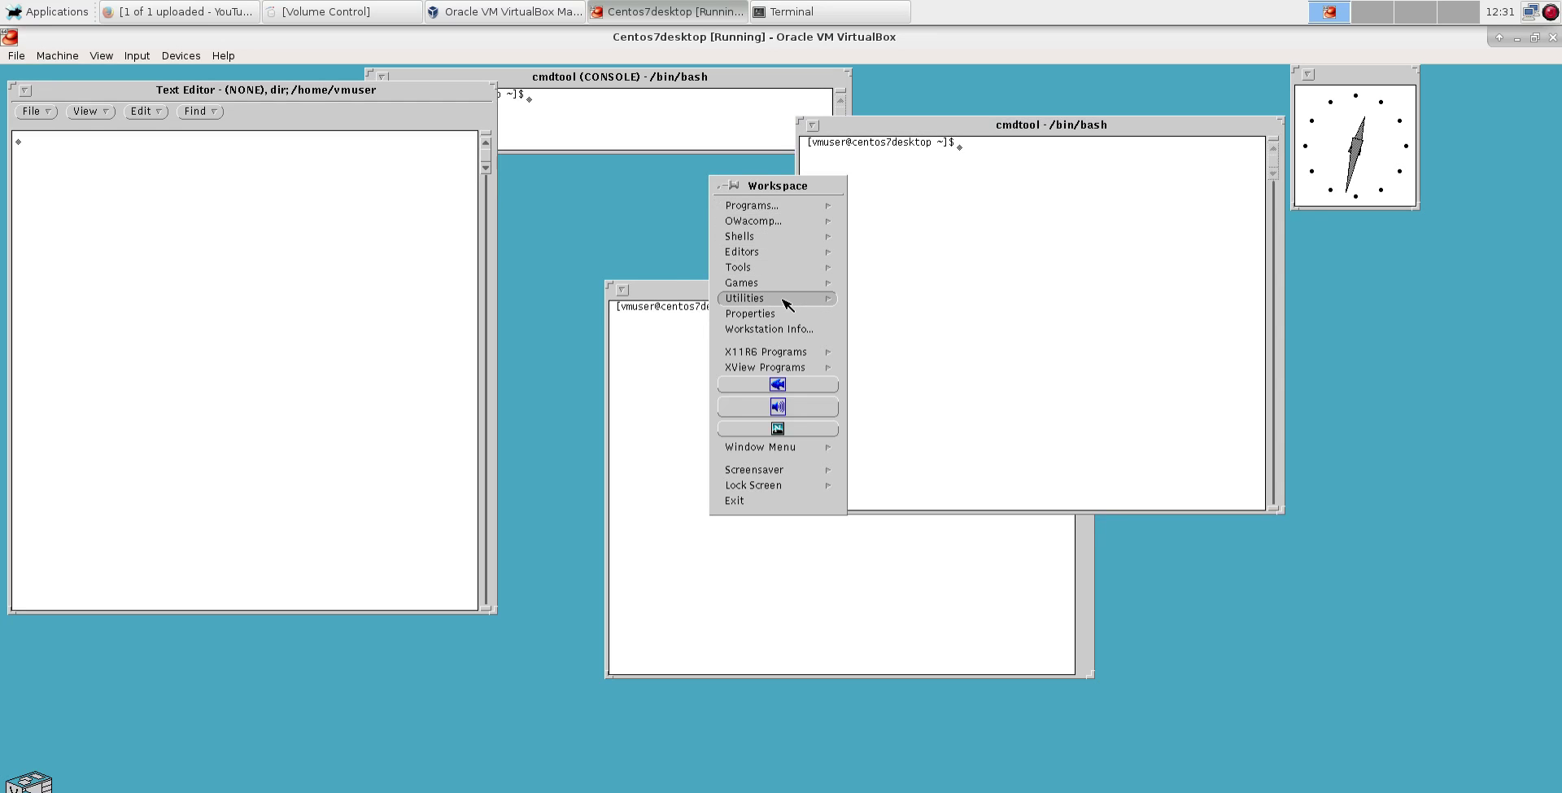
mouse_move(823, 298)
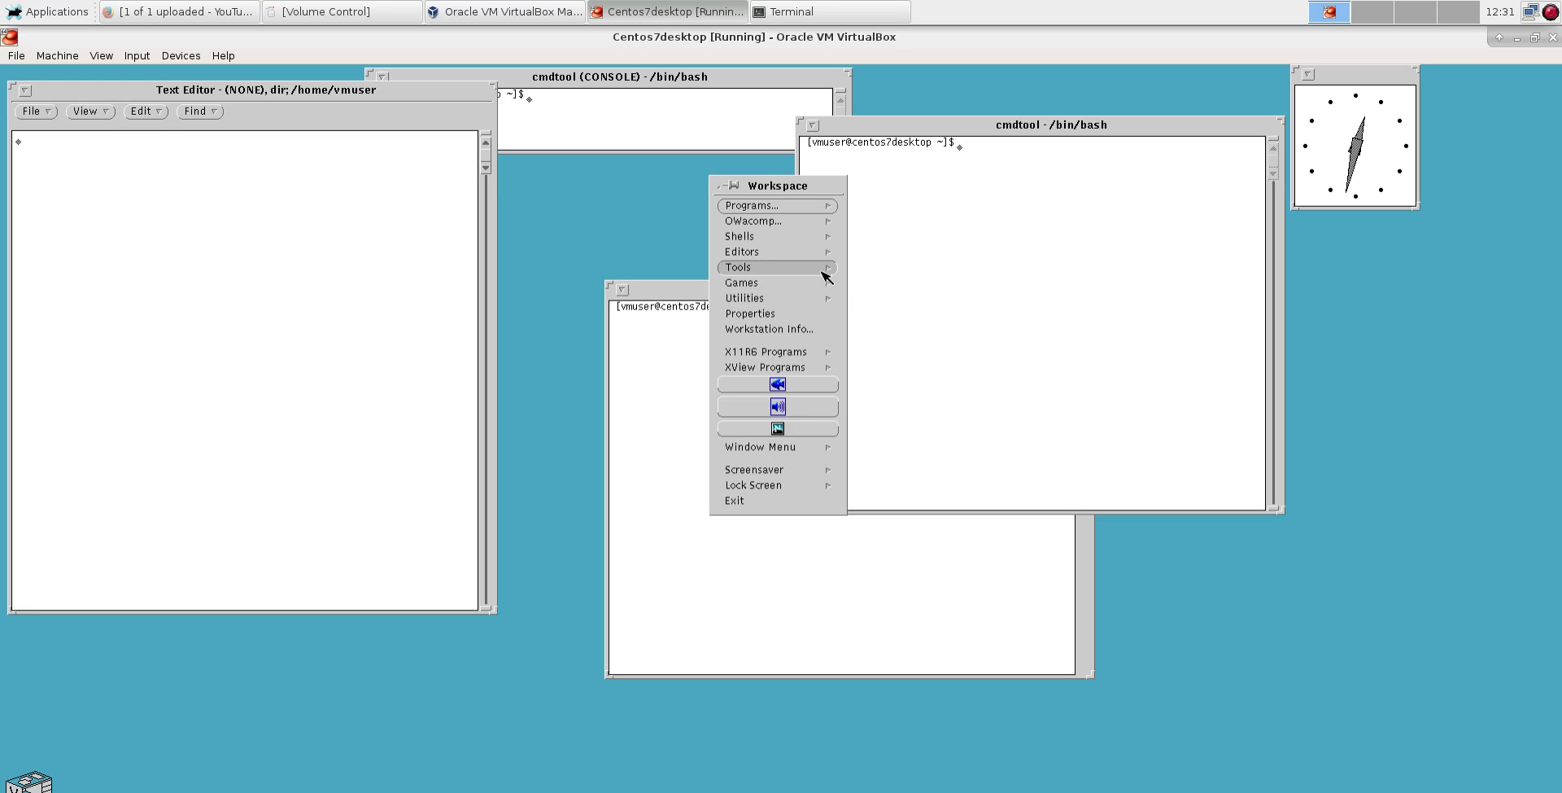
click(843, 267)
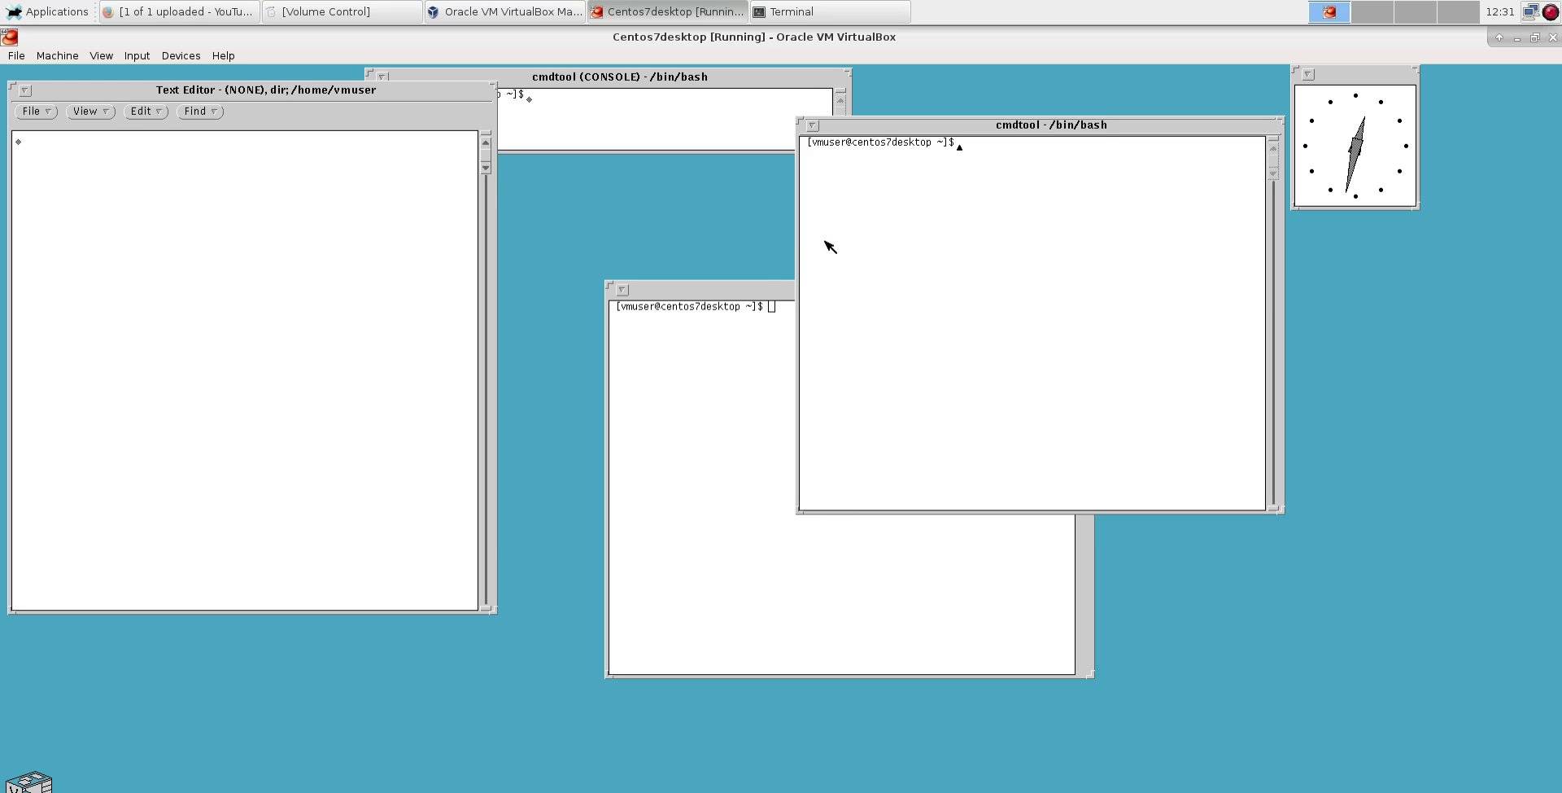
- Raise the shelltool, move it up-left, then try launching an Xterm
click(767, 295)
drag(767, 295, 683, 276)
right_click(680, 193)
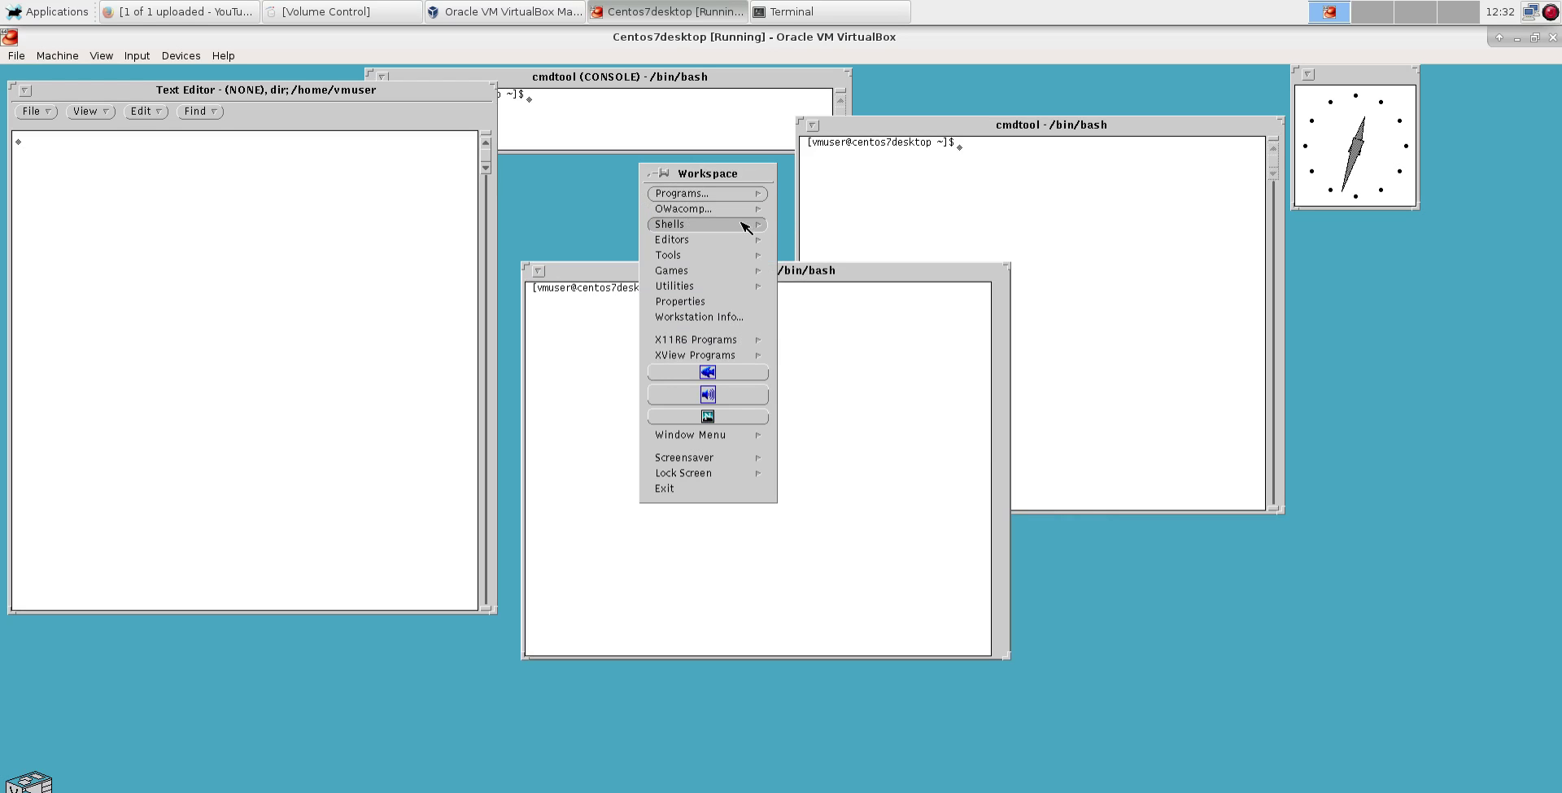
click(782, 241)
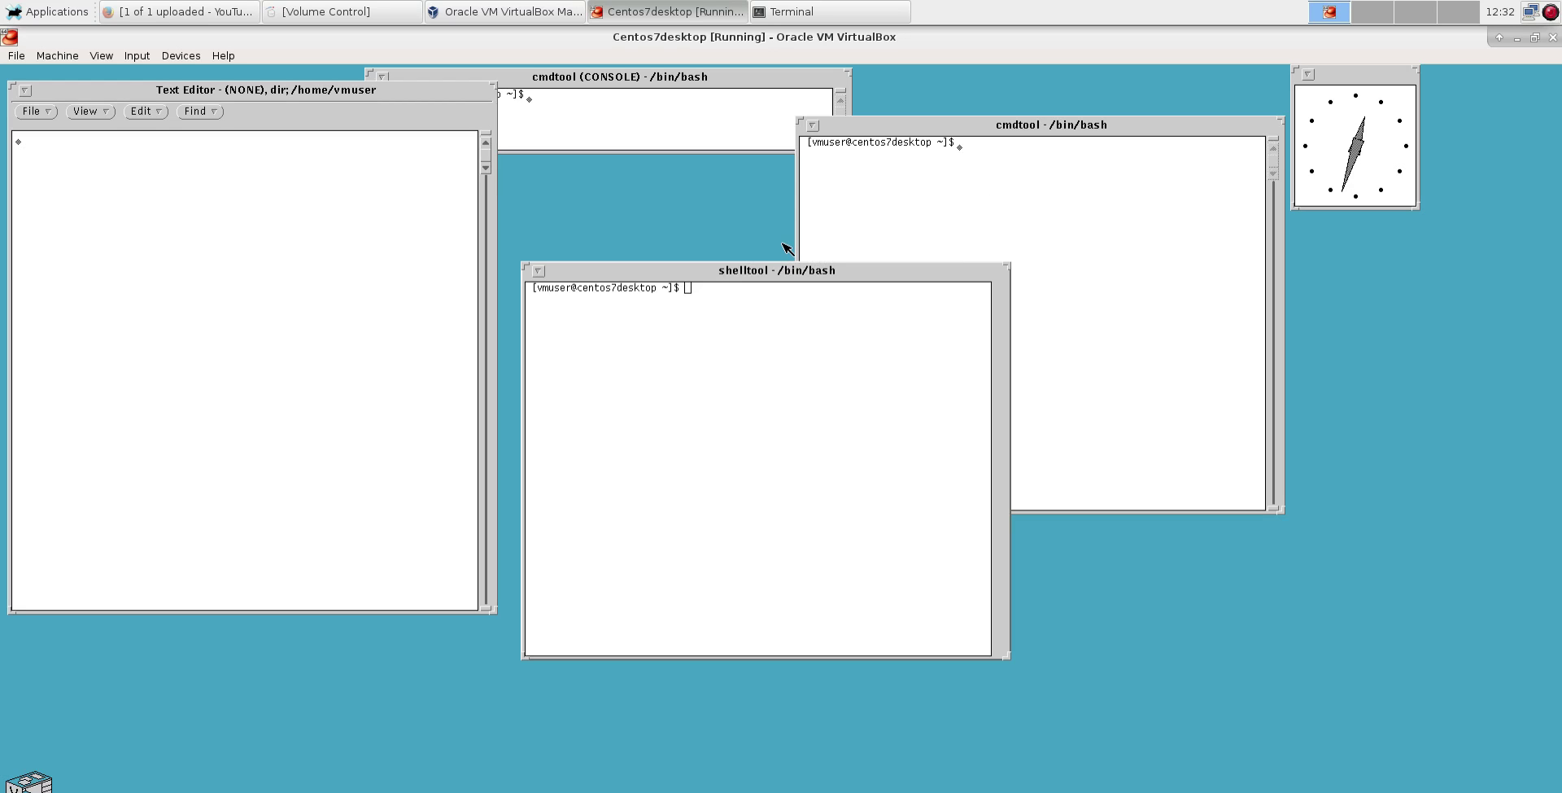
- Try running xterm in shelltool, which is not found, then start su - in shelltool and cmdtool
click(775, 356)
text(xterm)
key(Return)
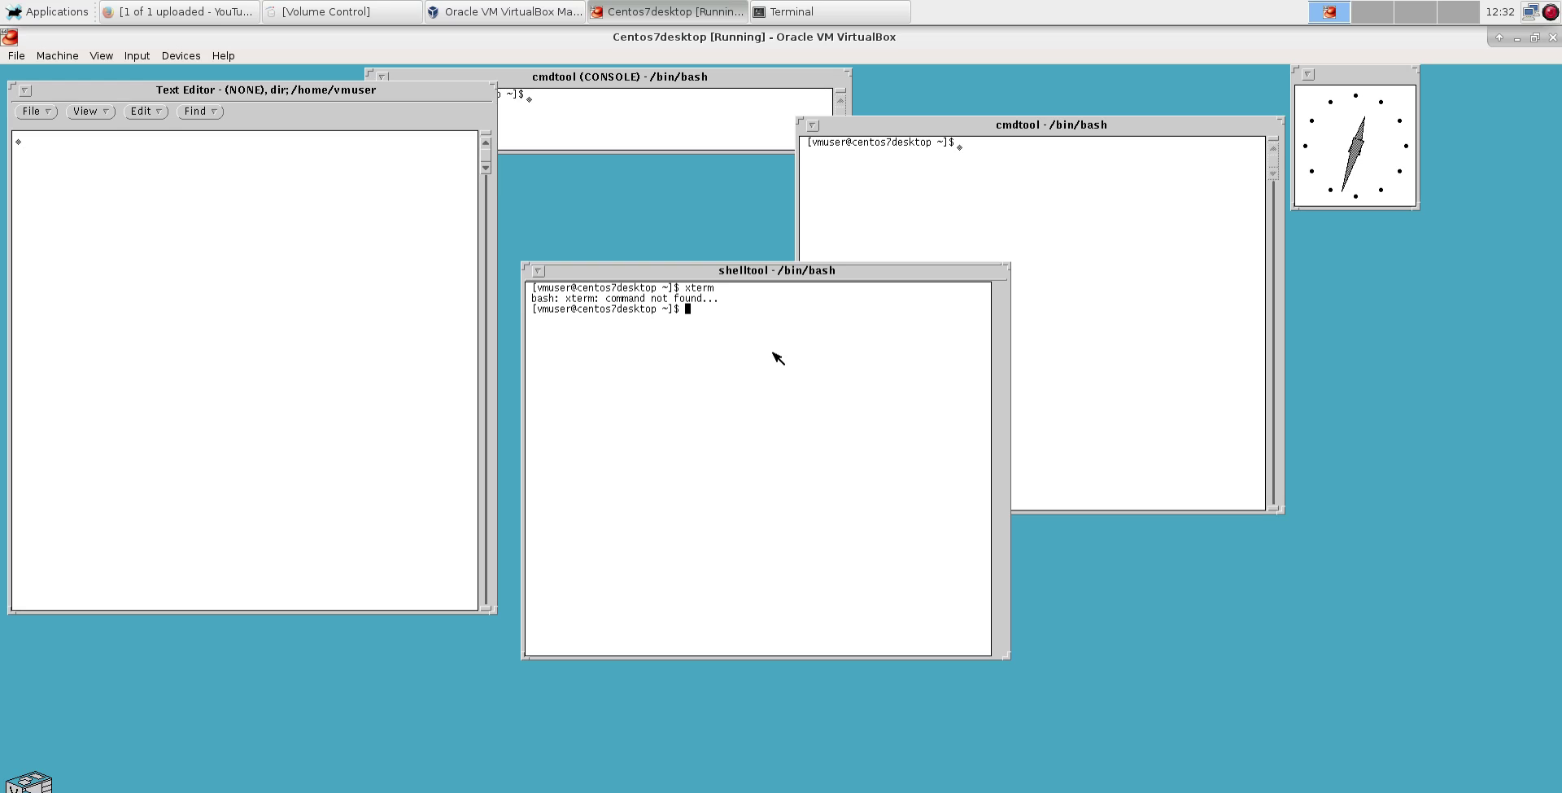
text(su -)
key(Return)
key(Return)
click(1087, 219)
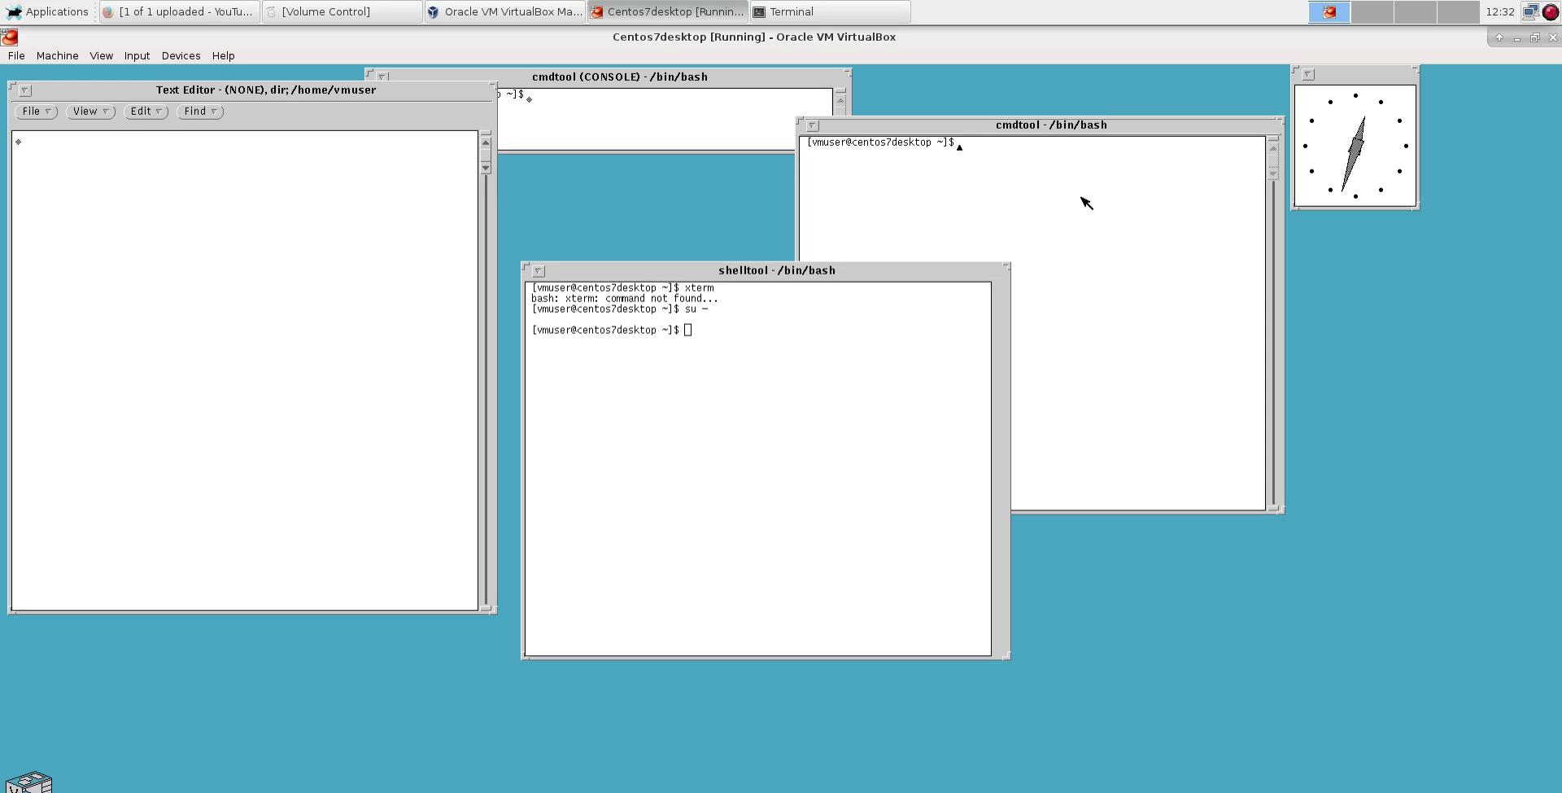
text(si)
key(BackSpace)
text(u -)
- Get a root shell with sudo sh, then install xterm with yum install xterm, confirming with y
click(674, 358)
text(sudo sh)
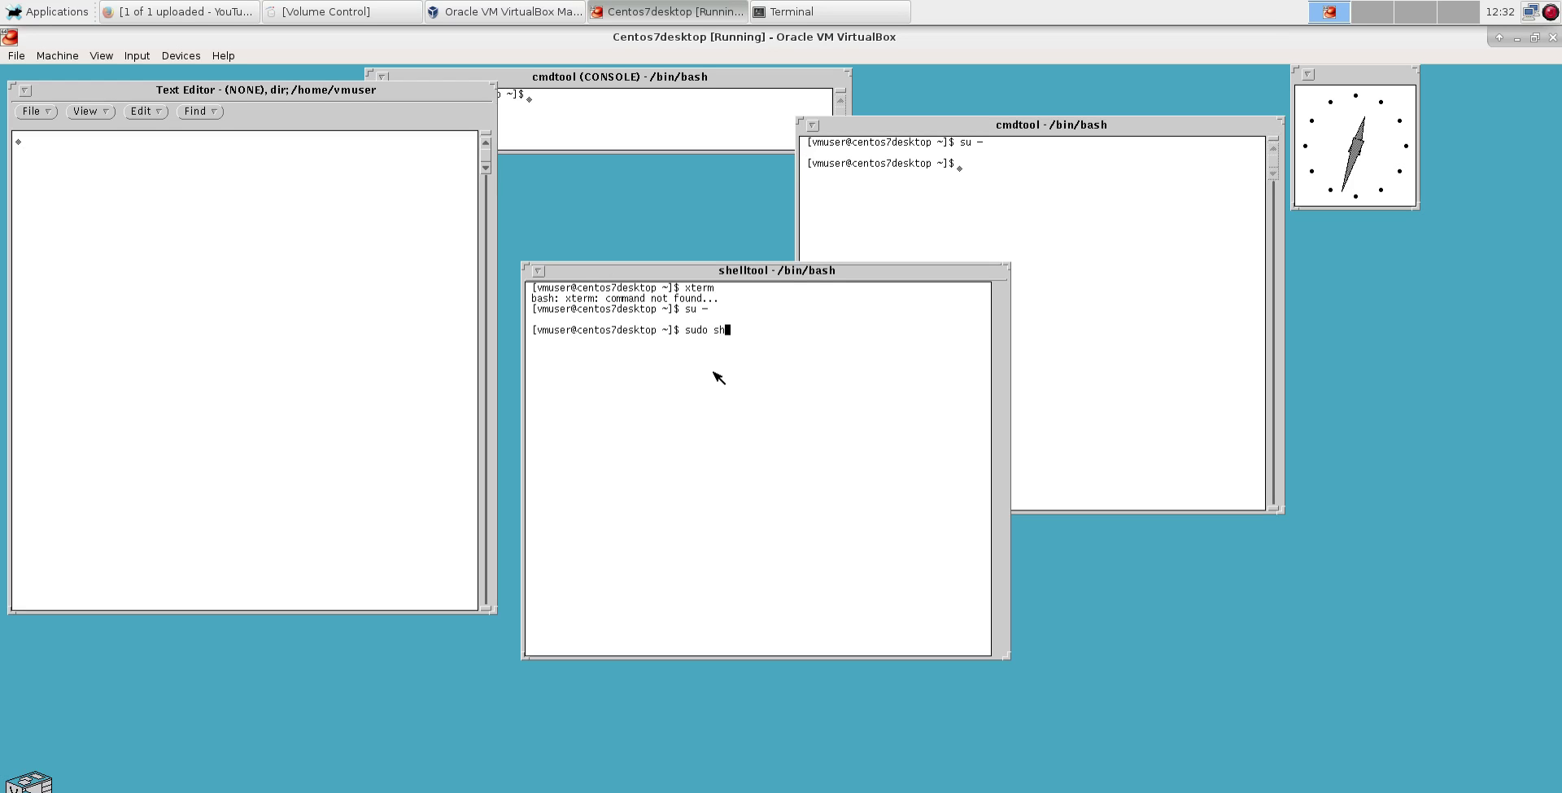
key(Return)
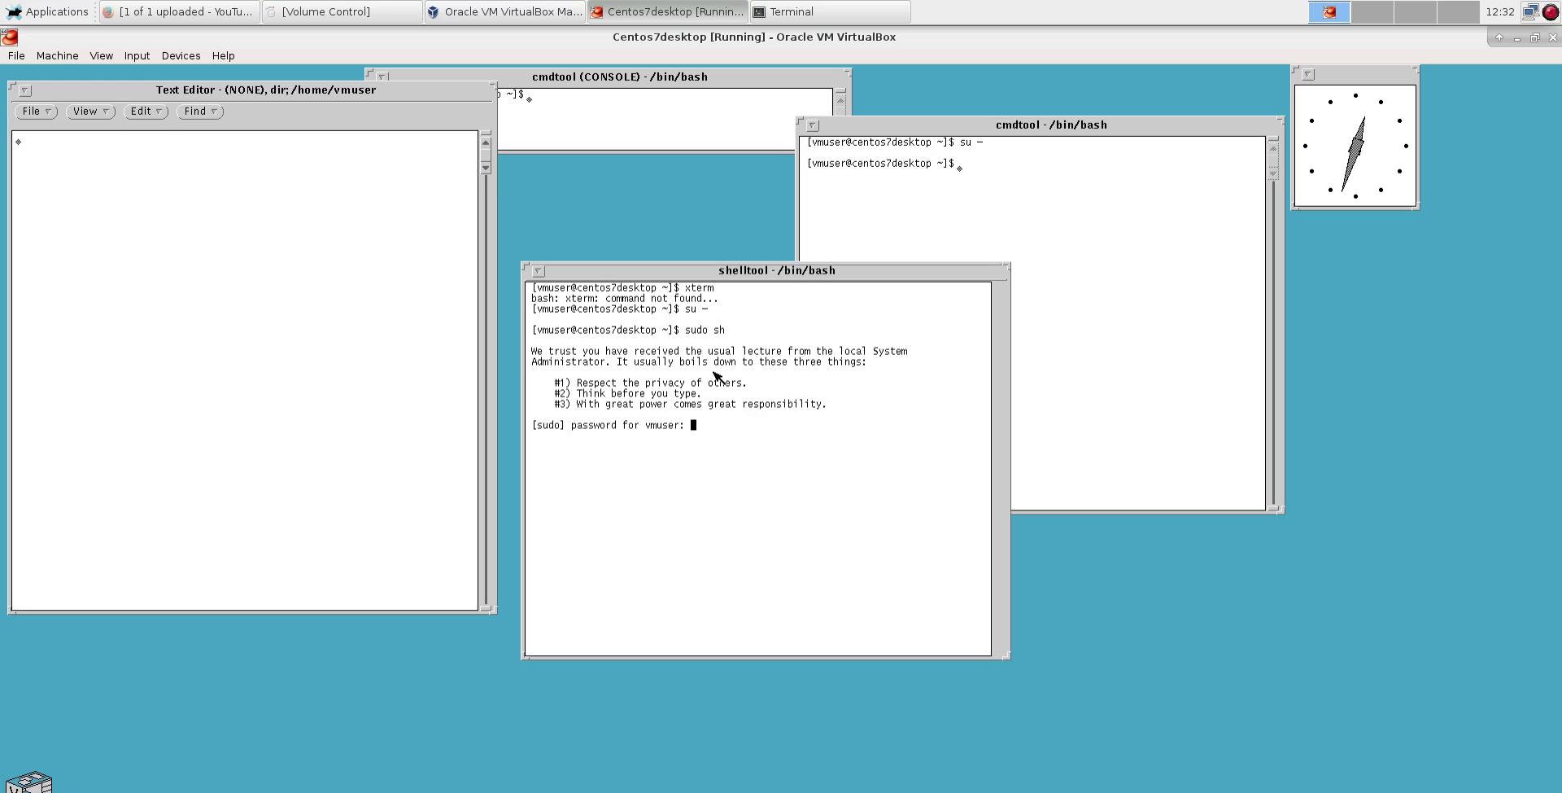
key(Return)
text(yum install xterm)
key(Return)
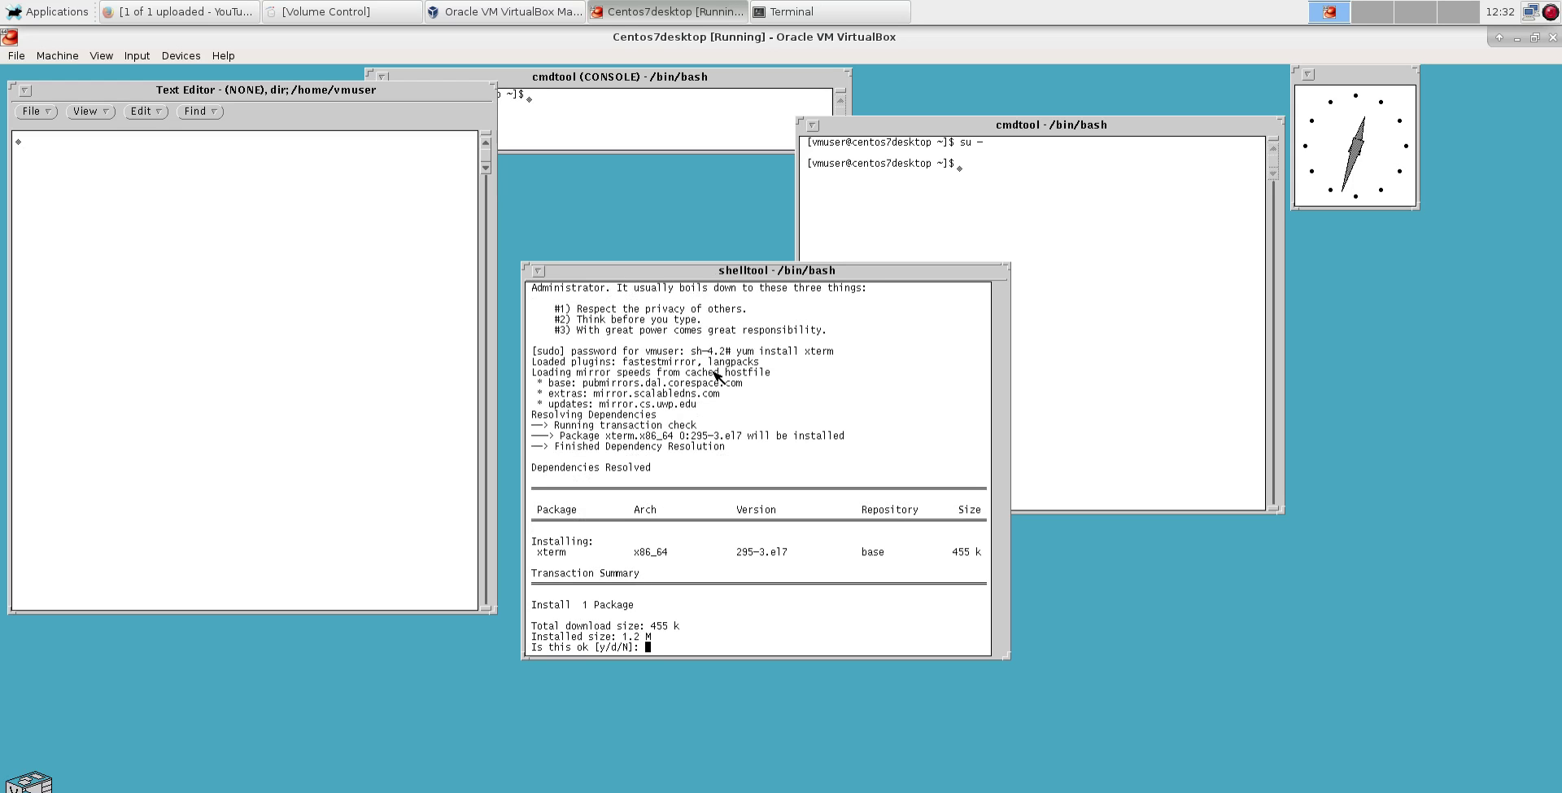
text(y)
key(Return)
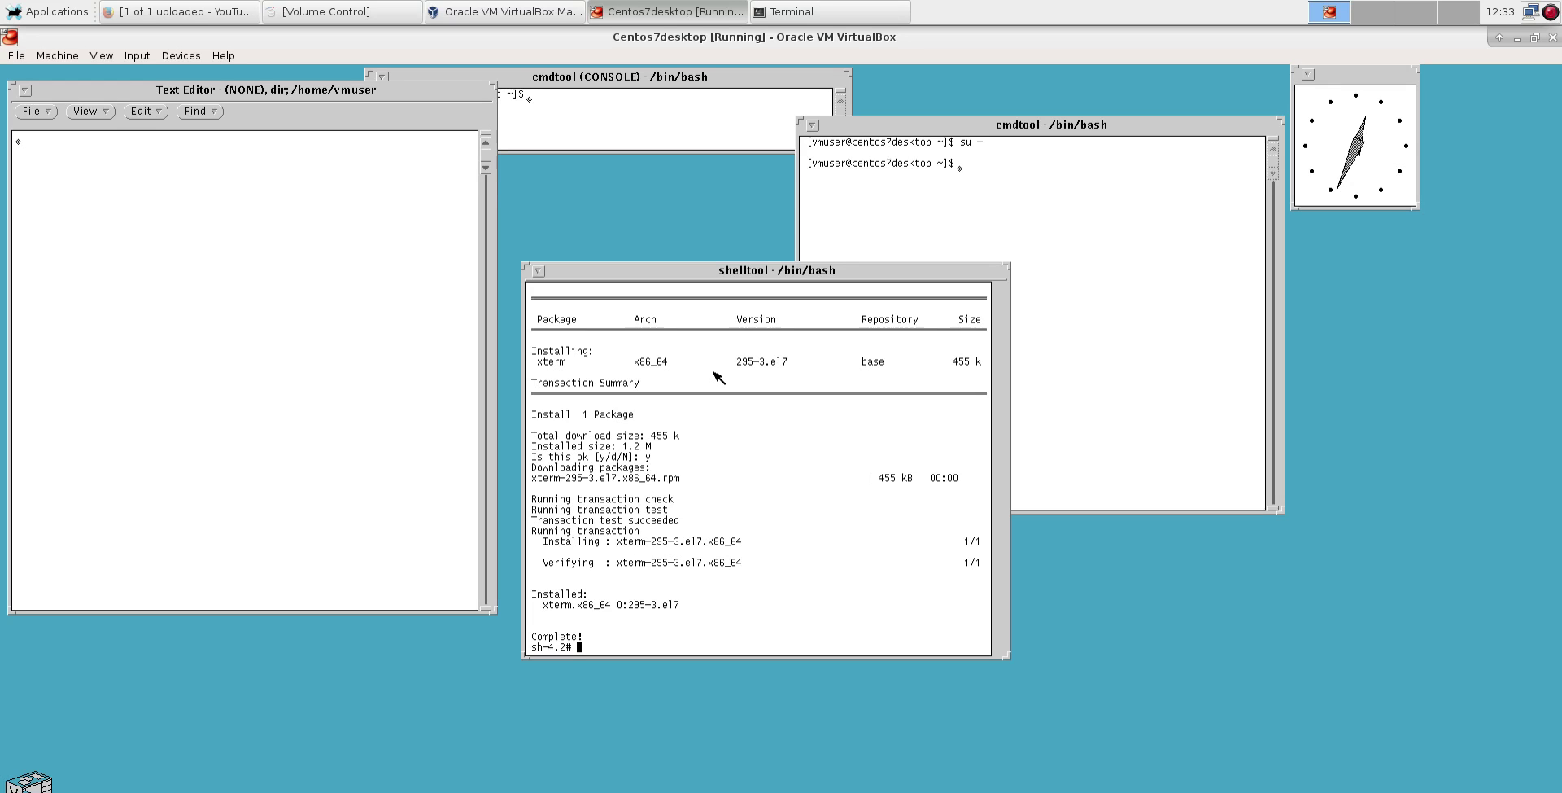
- Move the shelltool lower right and launch an xterm with 'xterm &'
right_click(704, 178)
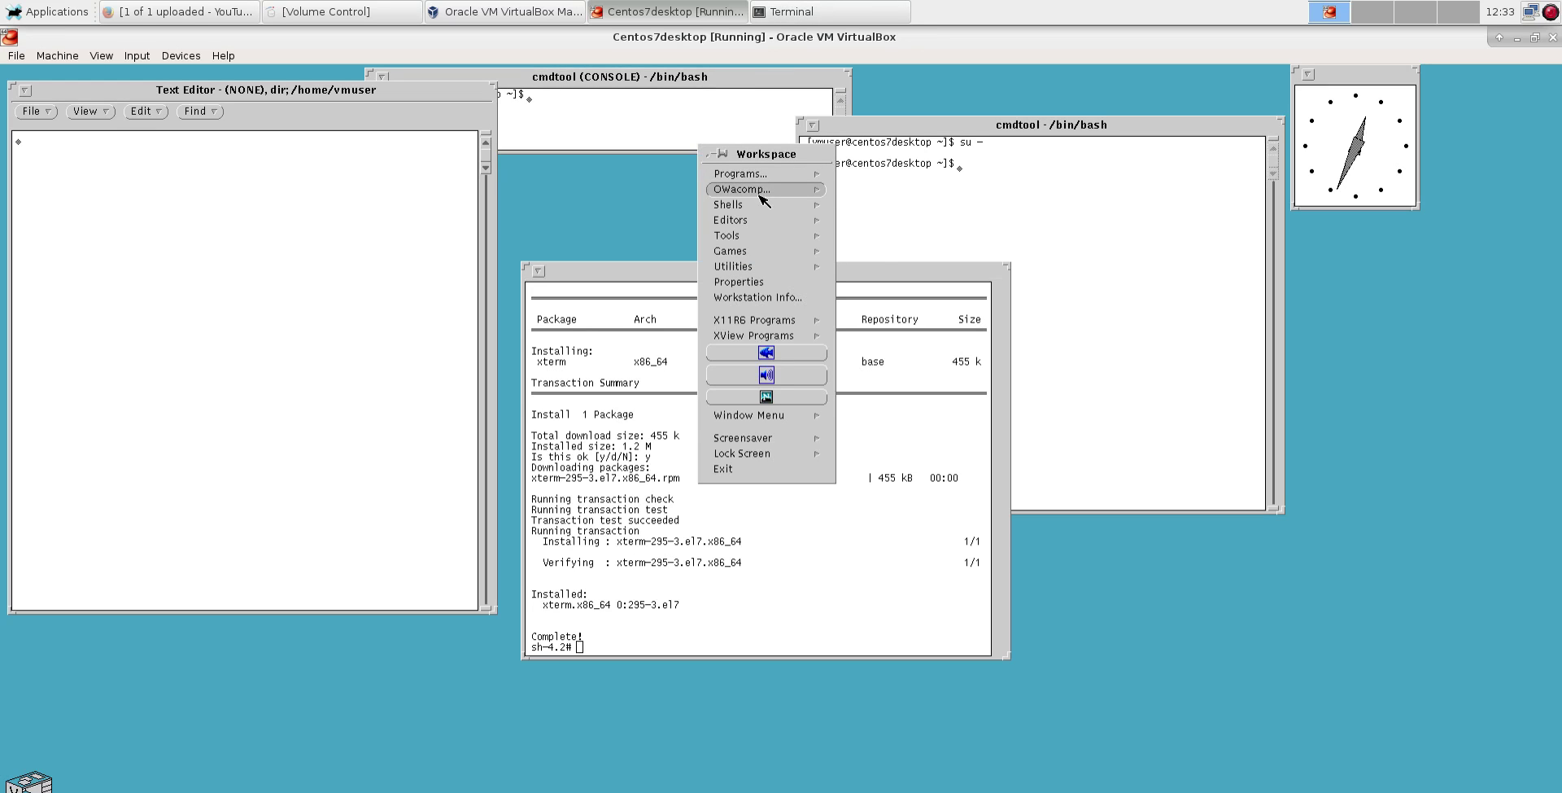
click(853, 220)
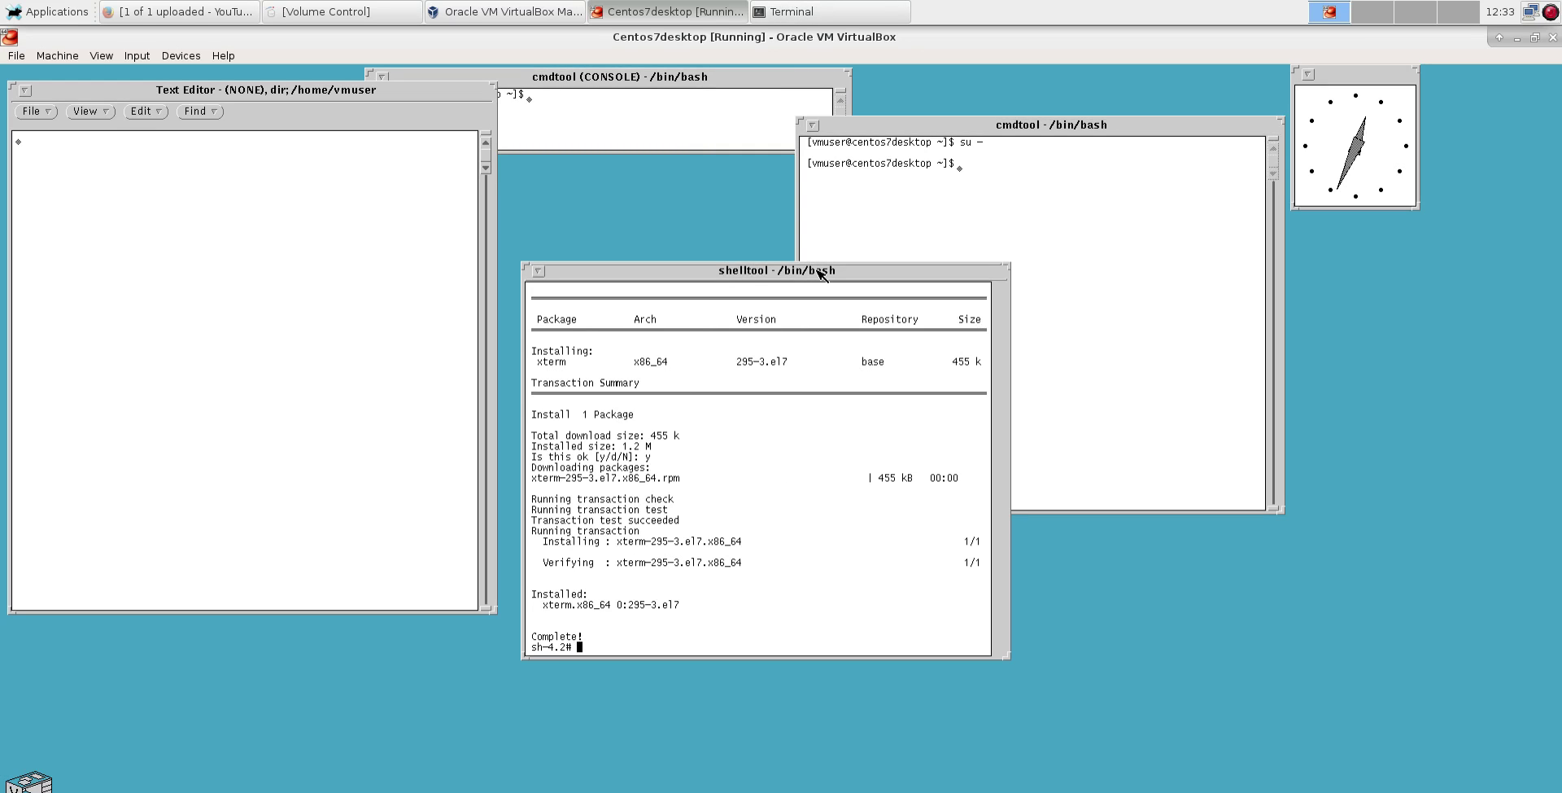
drag(817, 270, 973, 346)
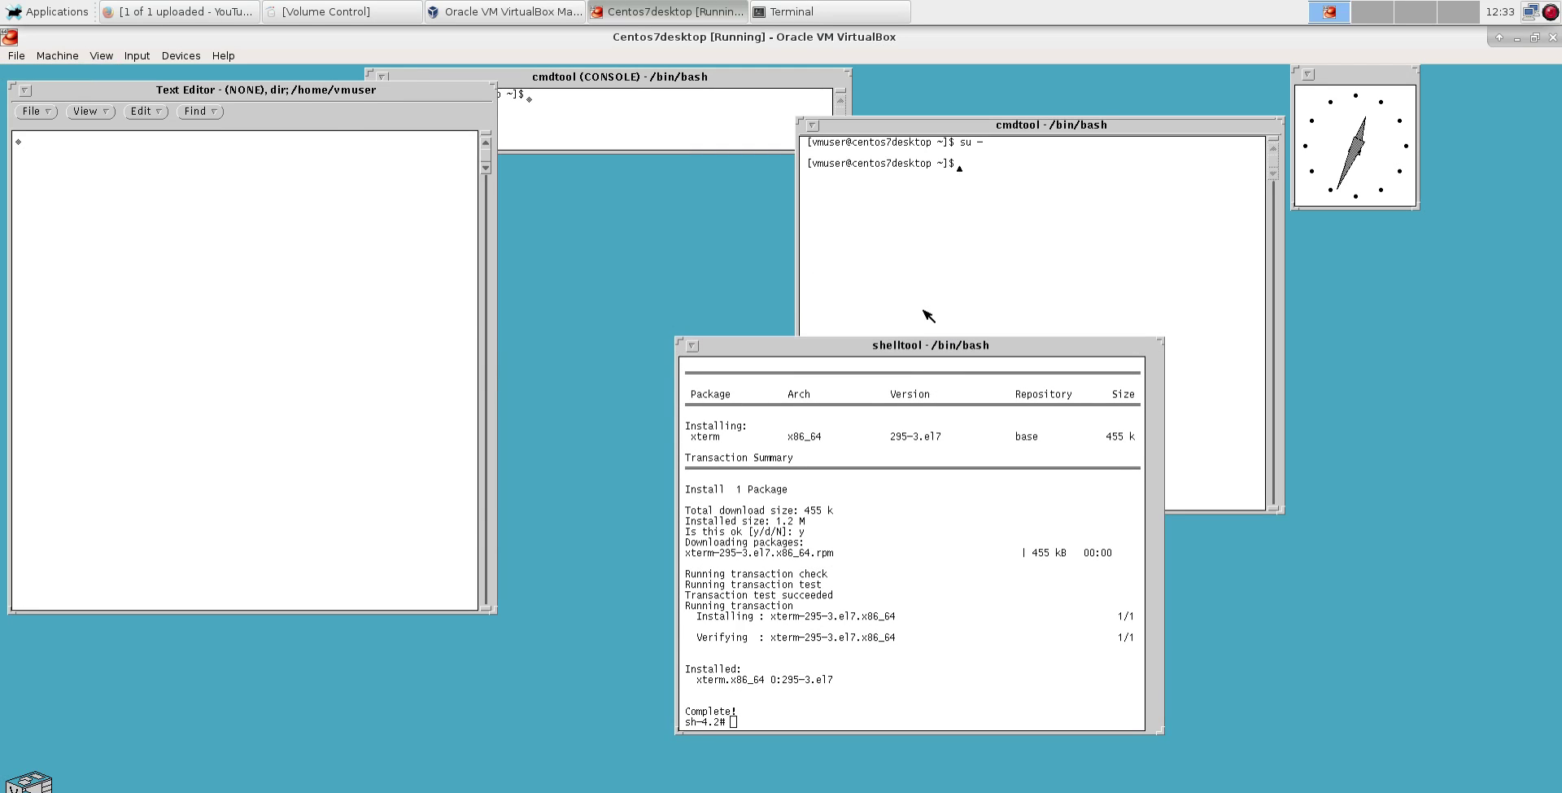
text(xterm &)
key(Return)
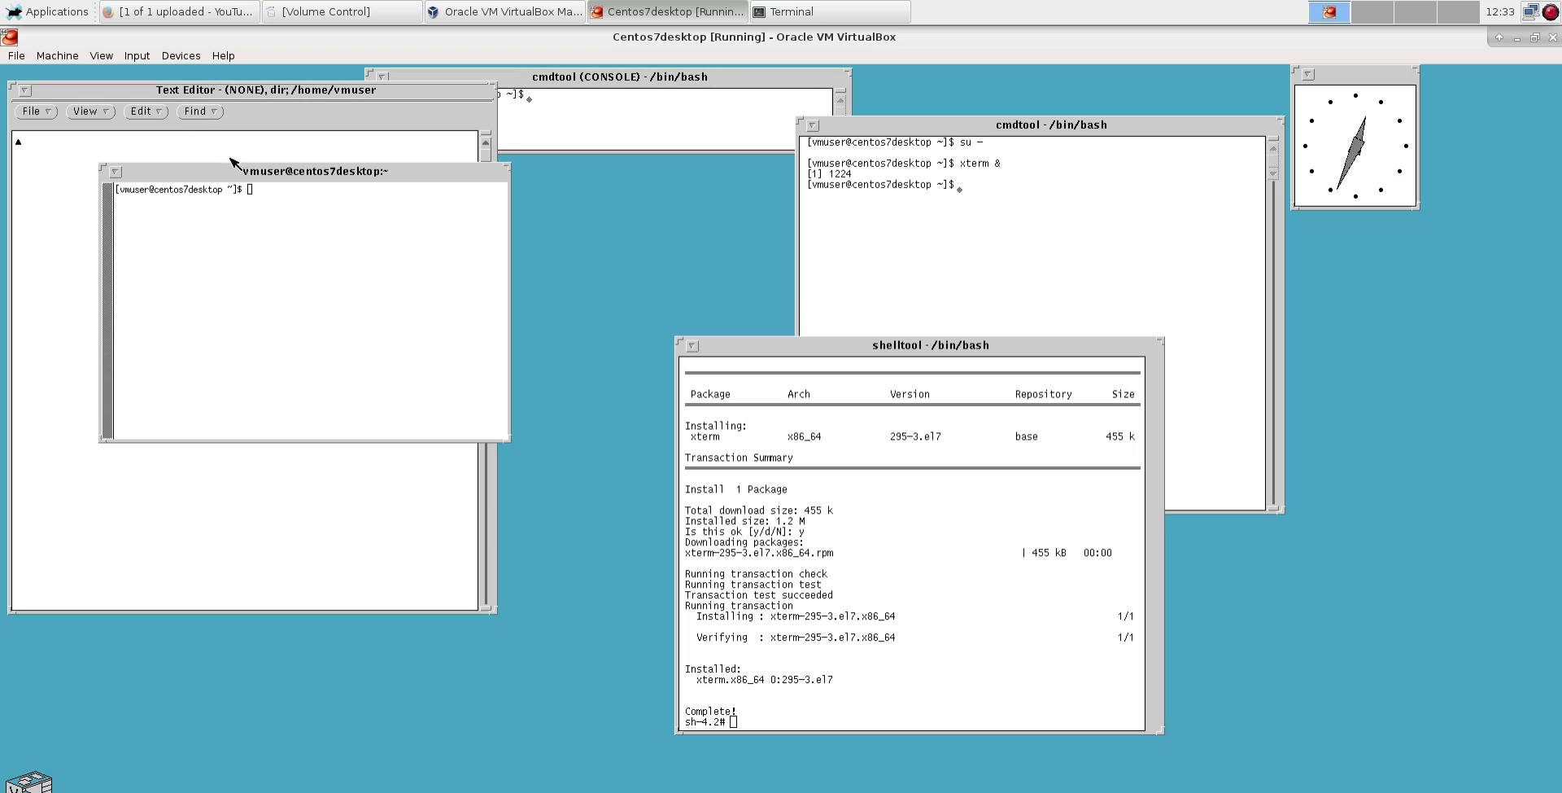
- Move the new xterm to the right and set its font to VT Fonts > Huge
click(297, 177)
drag(297, 176, 762, 188)
ctrl+right_click(722, 214)
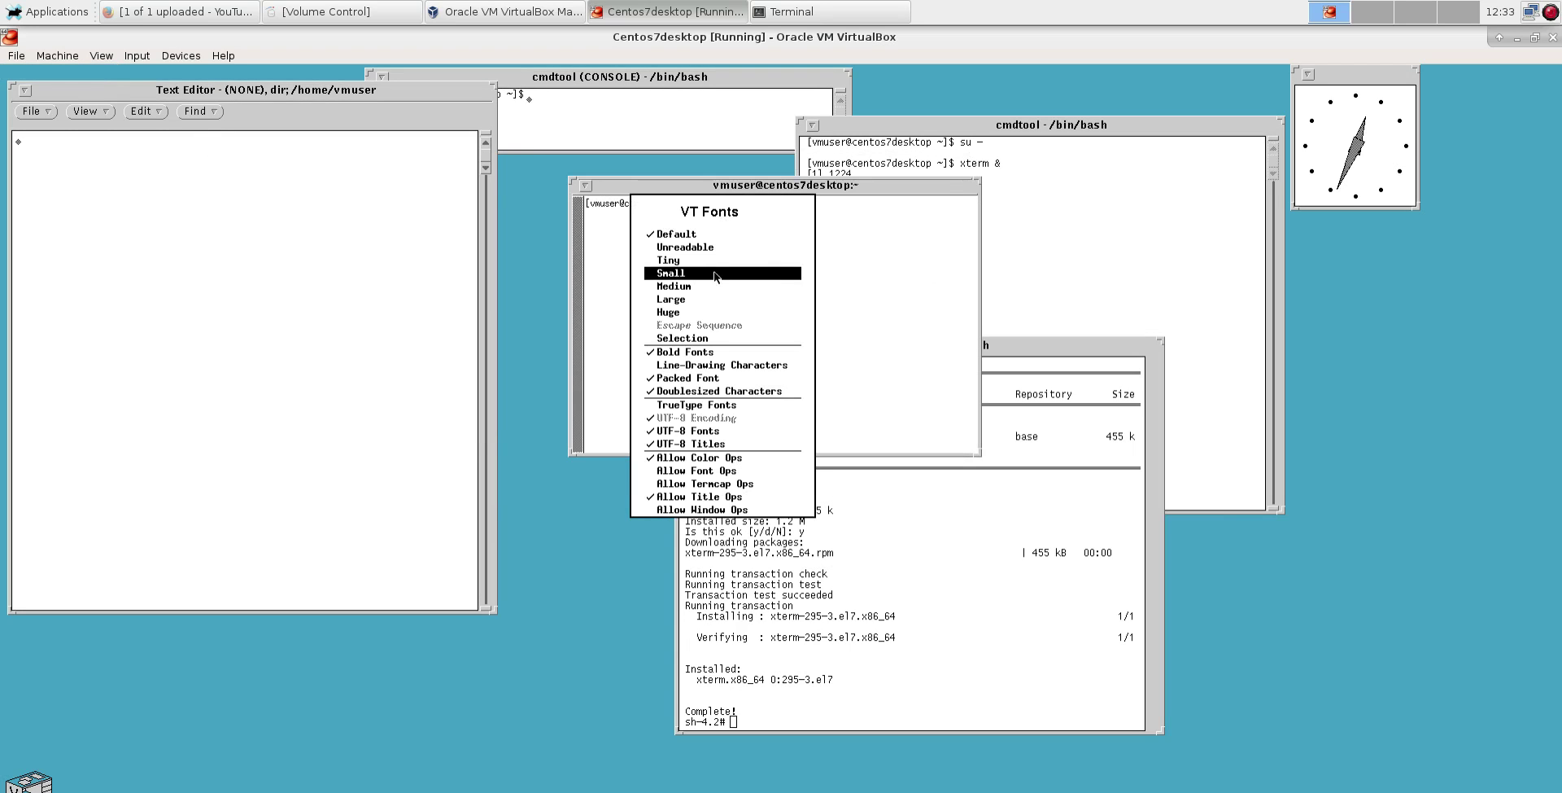
click(708, 312)
- Move the text editor window down and right, then refocus the xterm
drag(326, 96, 495, 202)
right_click(220, 150)
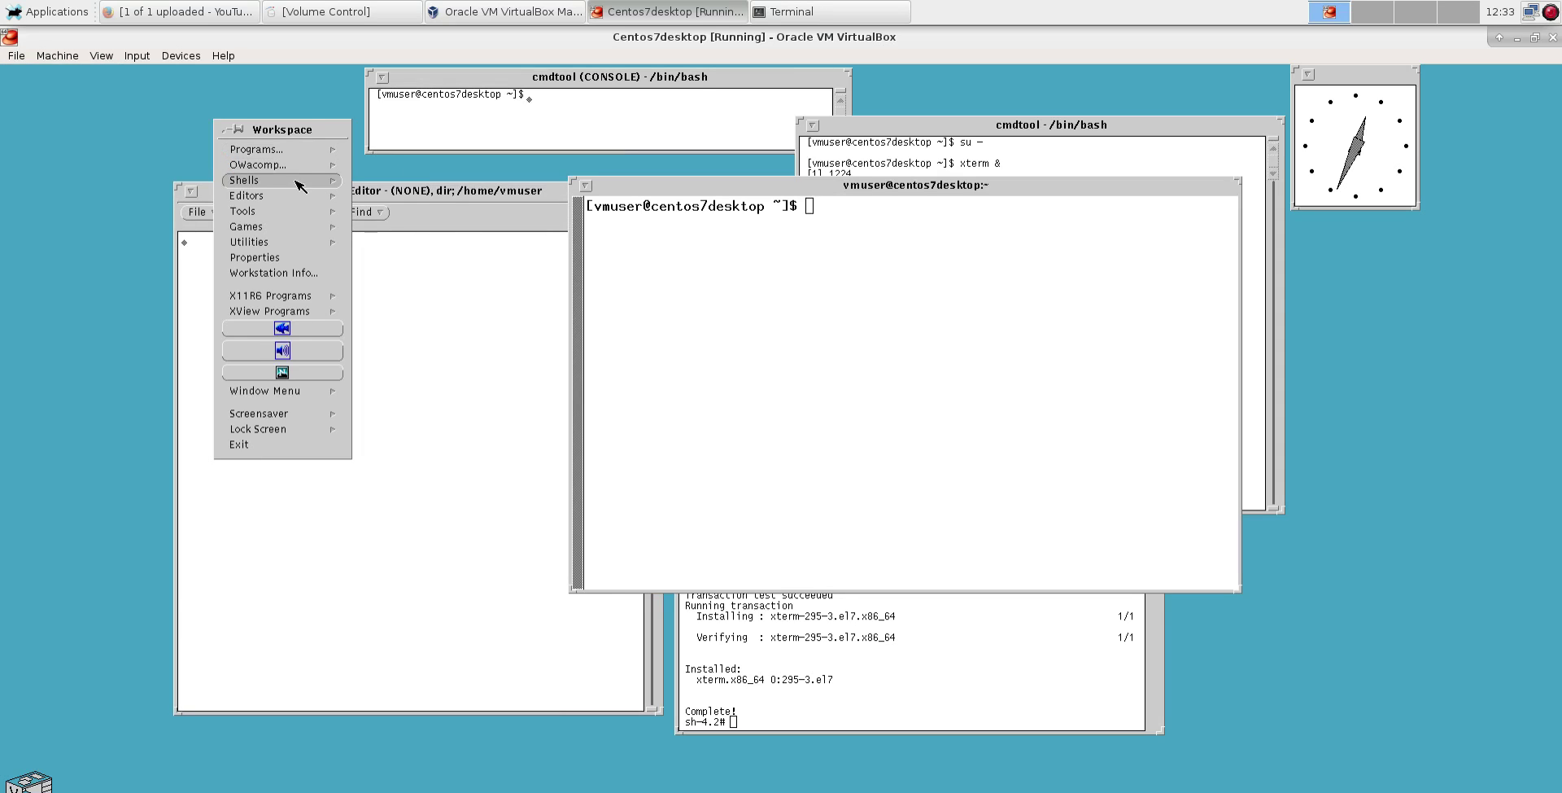
mouse_move(330, 196)
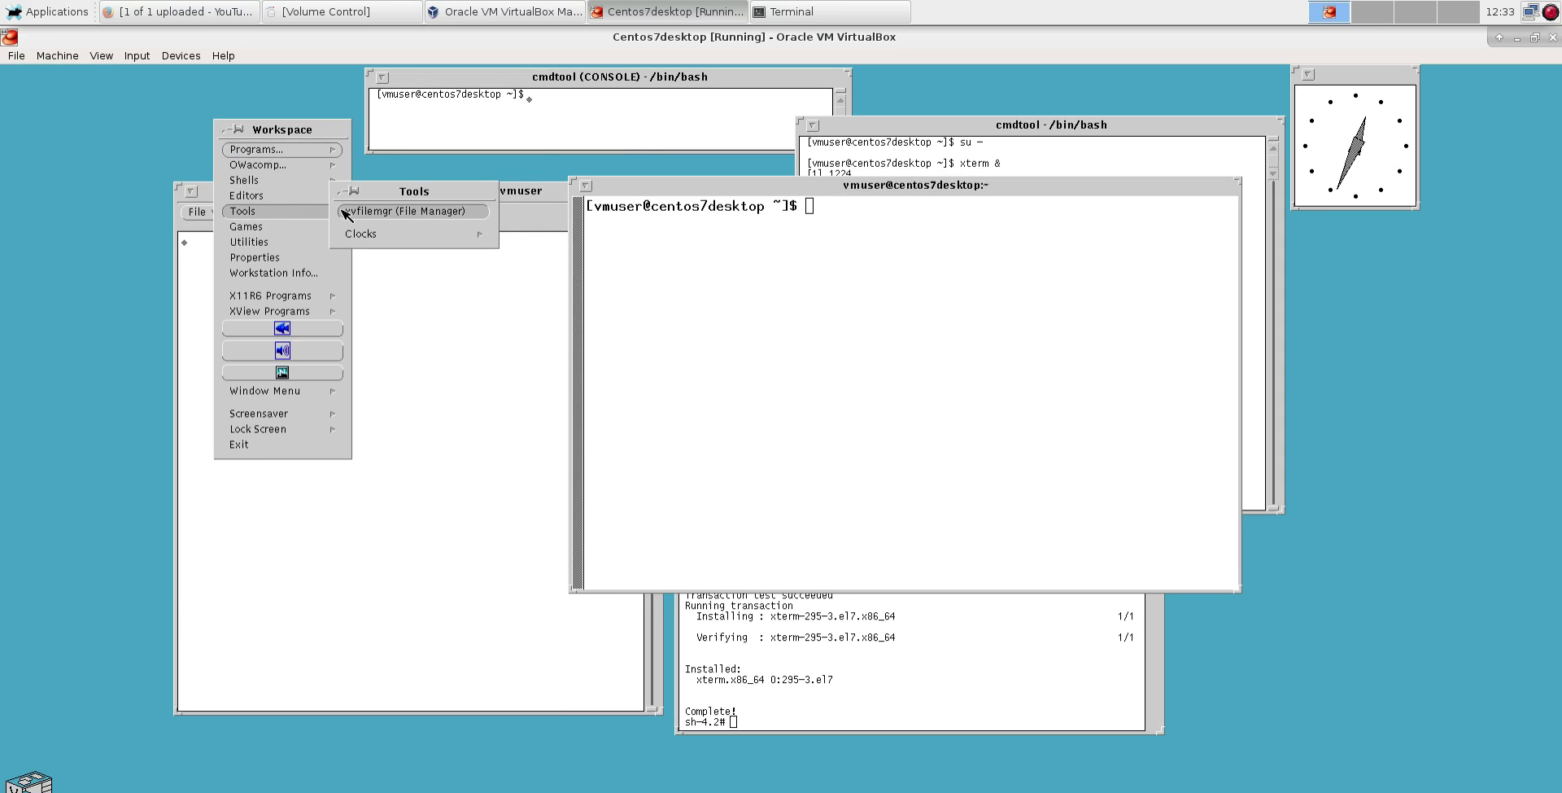
mouse_move(423, 234)
click(495, 241)
right_click(312, 137)
click(847, 314)
- List /usr/openwin/bin, run ./clock, iconify it, and stop it with Ctrl+C
text(cd )
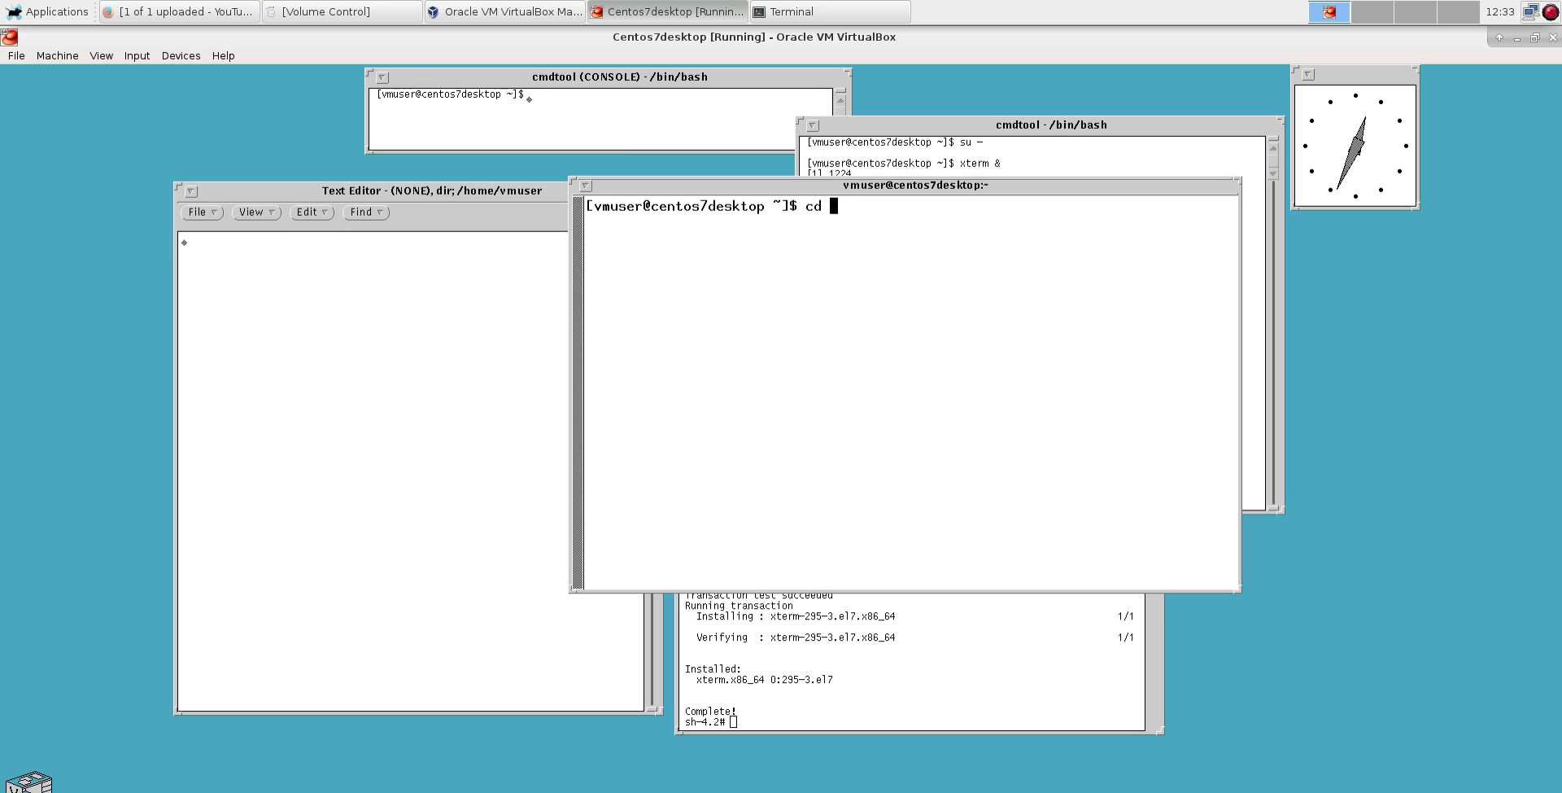
text(/usr/openwin/b)
key(Tab)
key(Return)
text(ls)
key(Return)
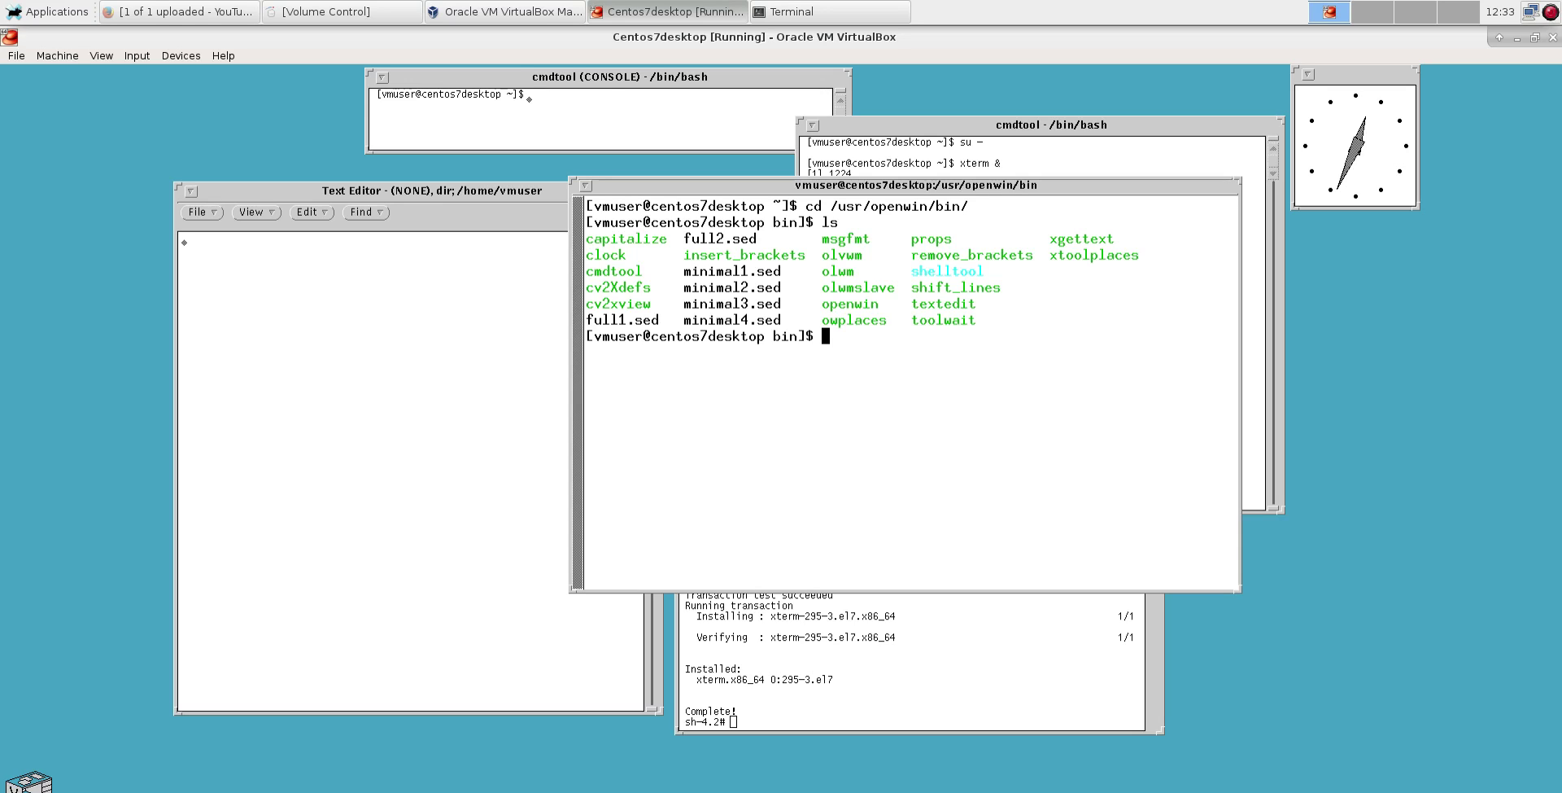
text(./clock)
key(Return)
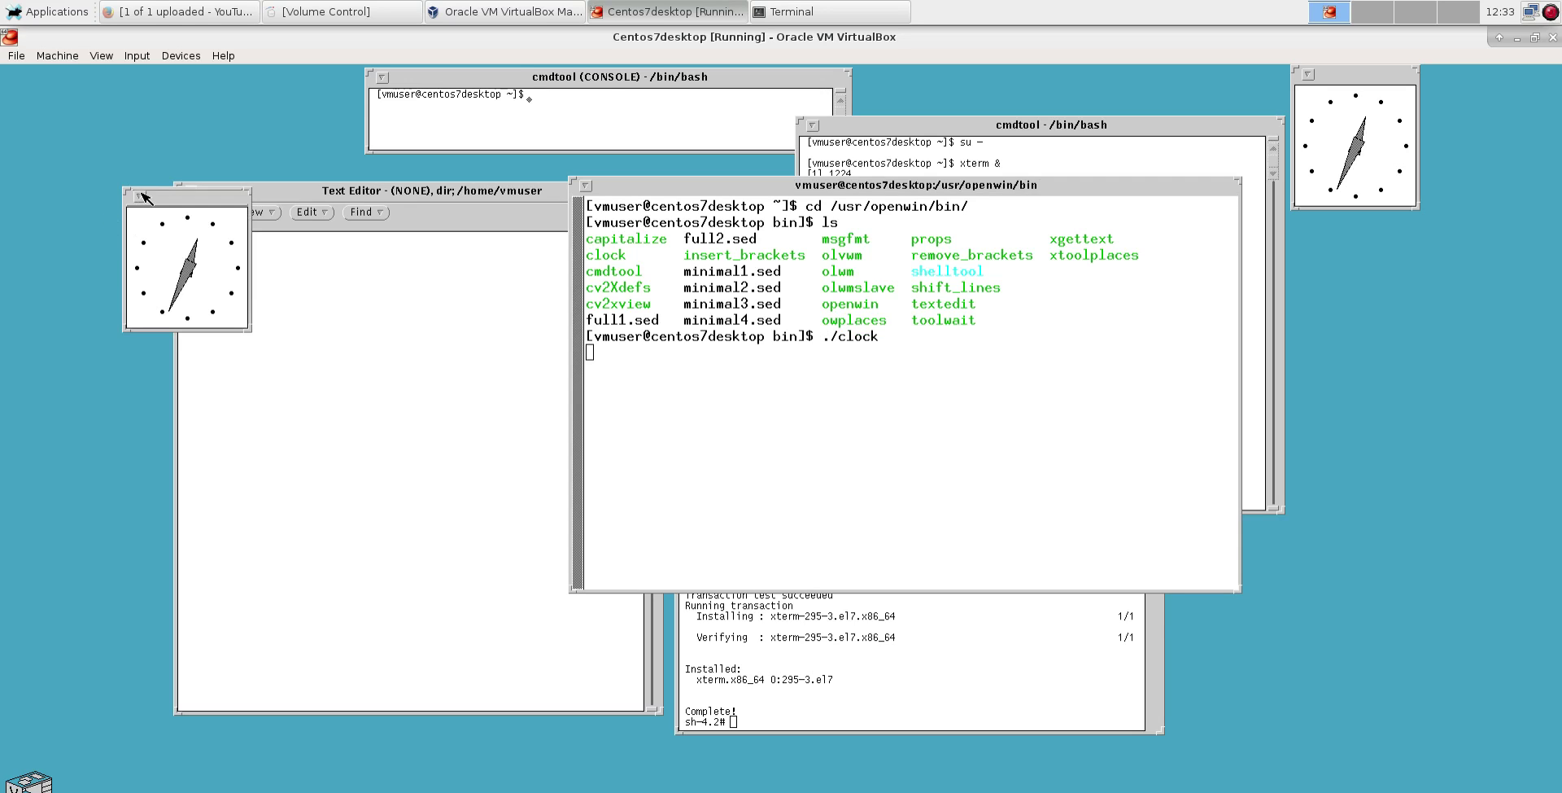
click(140, 196)
key(ctrl+c)
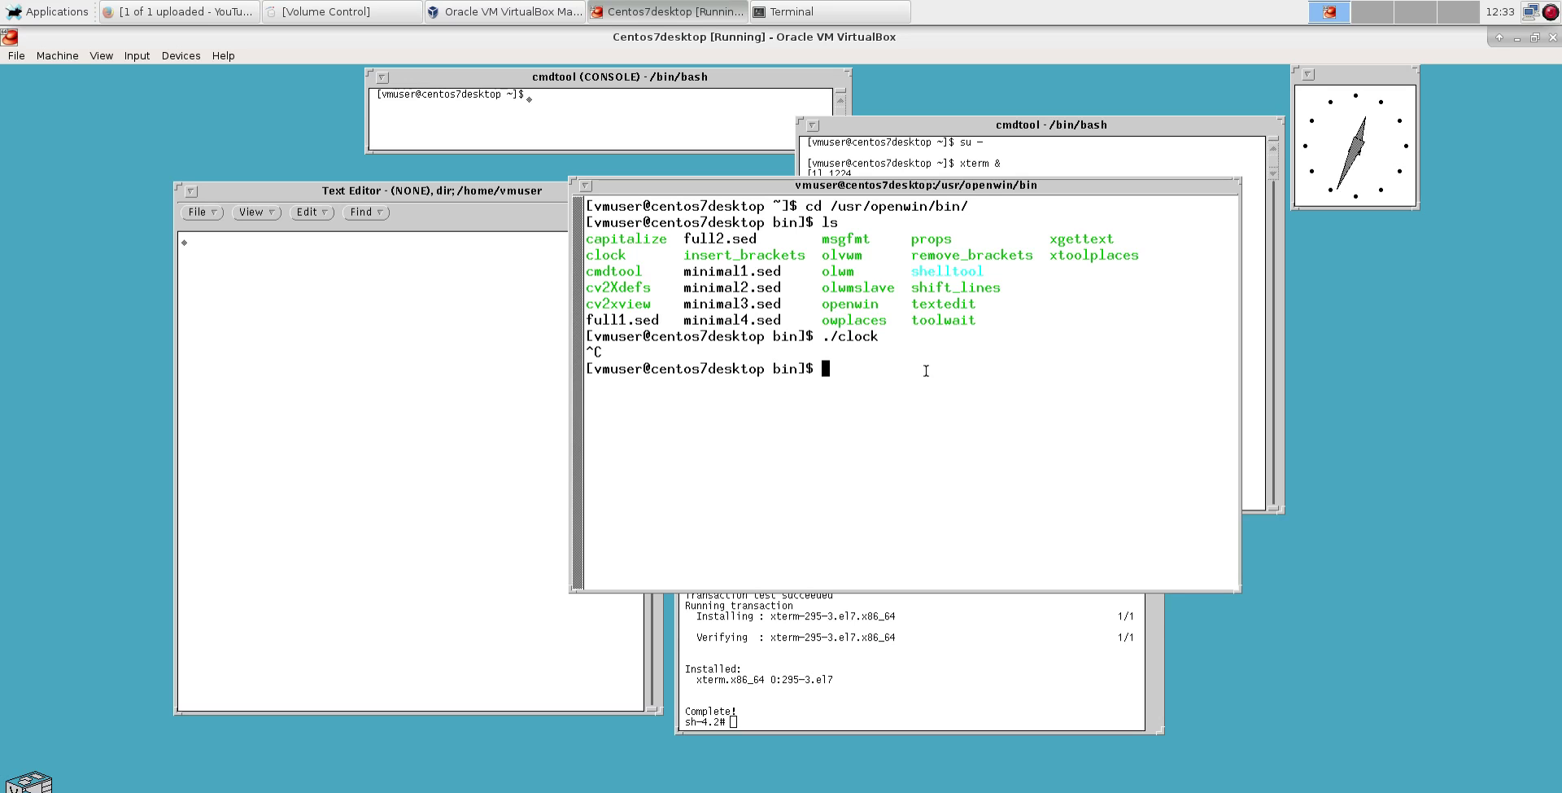
- Return home, become root with su -, and change into the owa folder
text(cd)
key(Return)
text(ls)
key(Return)
text(su -)
key(Return)
key(Return)
text(ls)
key(Return)
text(cd ow)
key(Tab)
key(Return)
- Create the owacomp folder and change into it
text(ls)
key(Return)
text(mkdir owa)
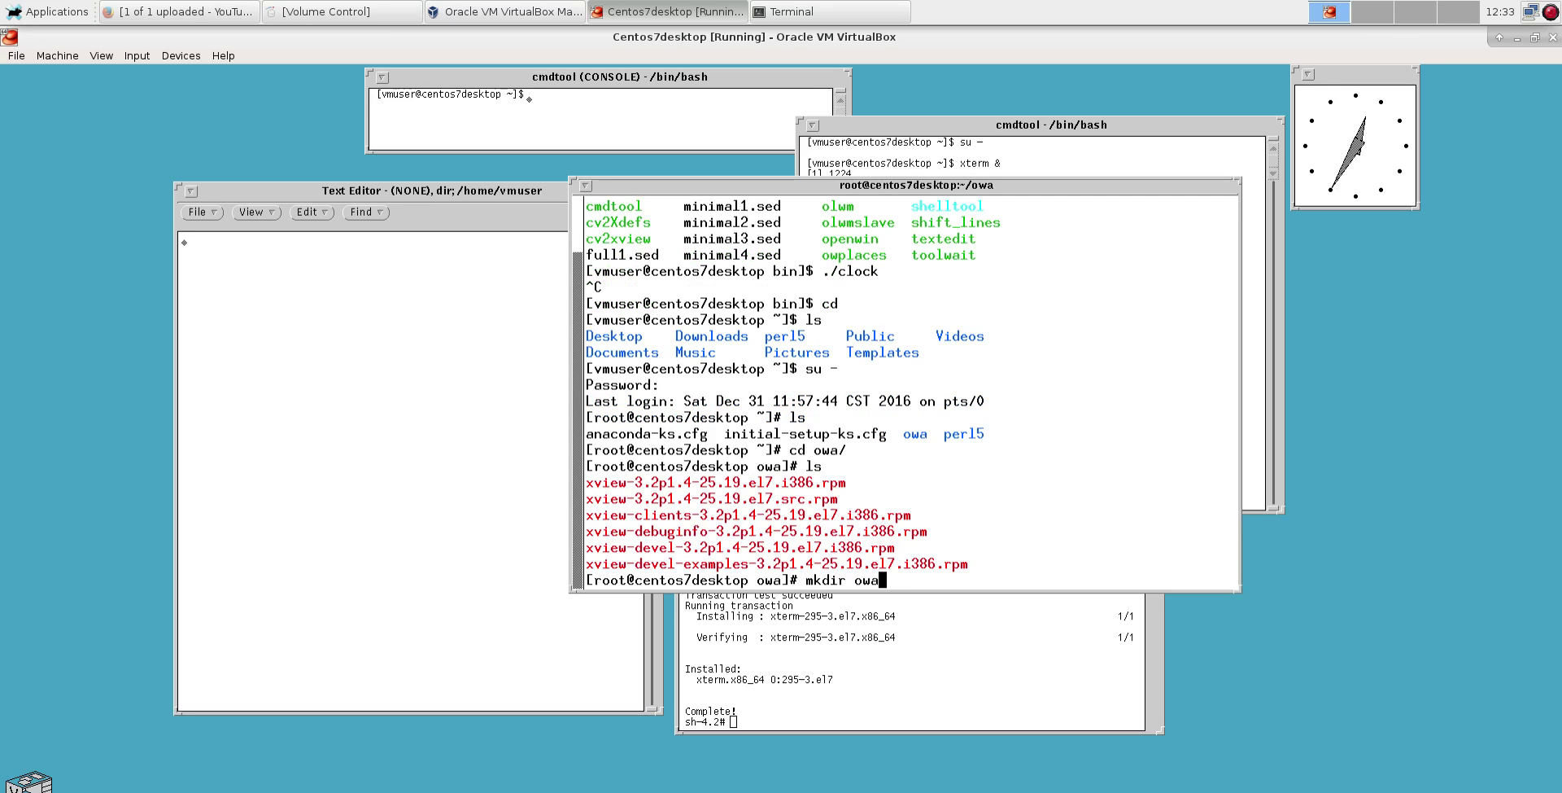
text(comp)
key(Return)
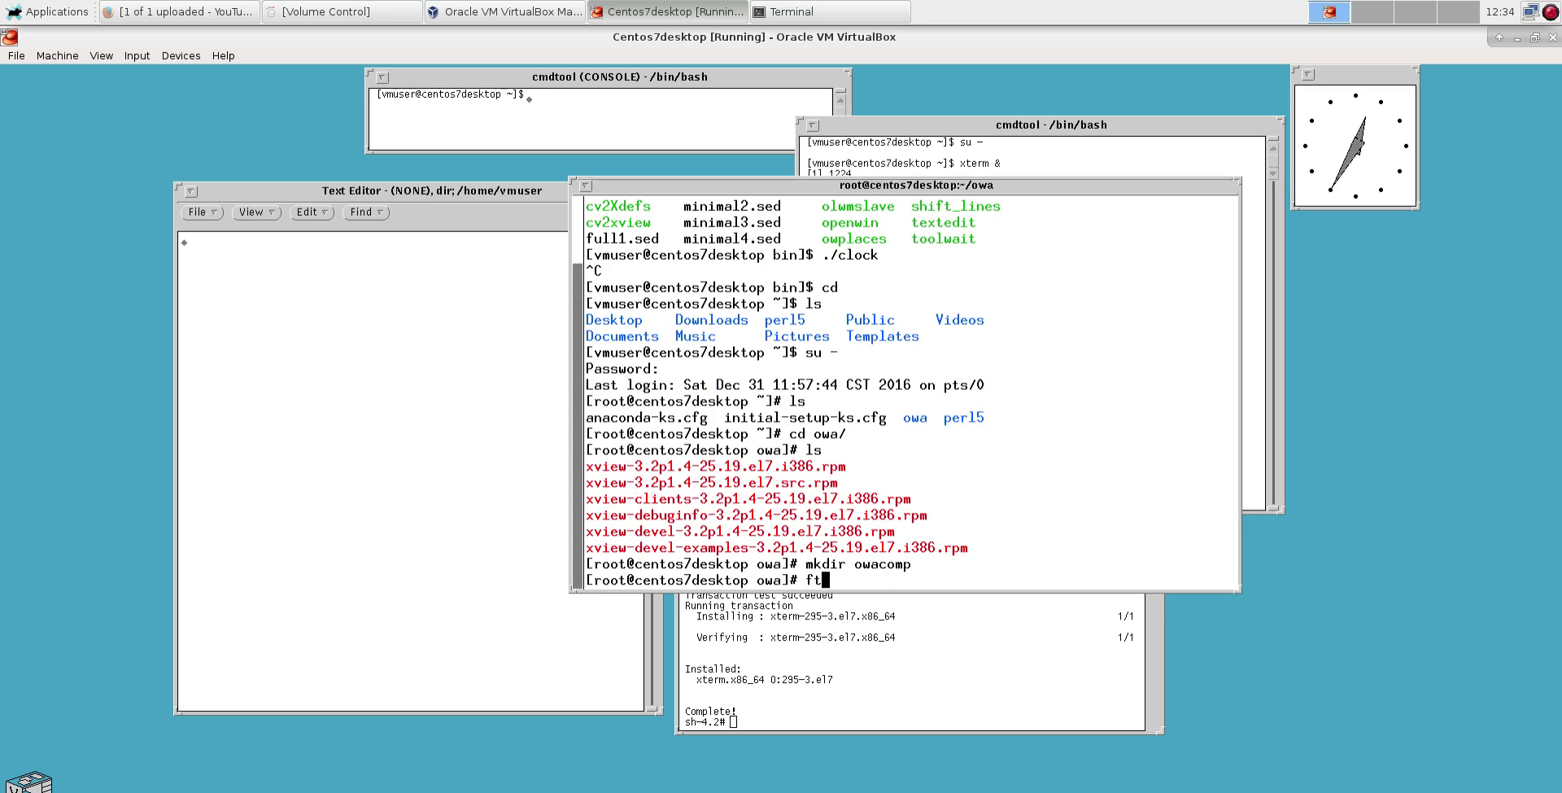
text(cd ow)
key(Tab)
key(Return)
text(ls)
- Connect by ftp to 192.168.1.150 and log in
key(Return)
text(ftp 192.1)
text(68.1.150)
key(Return)
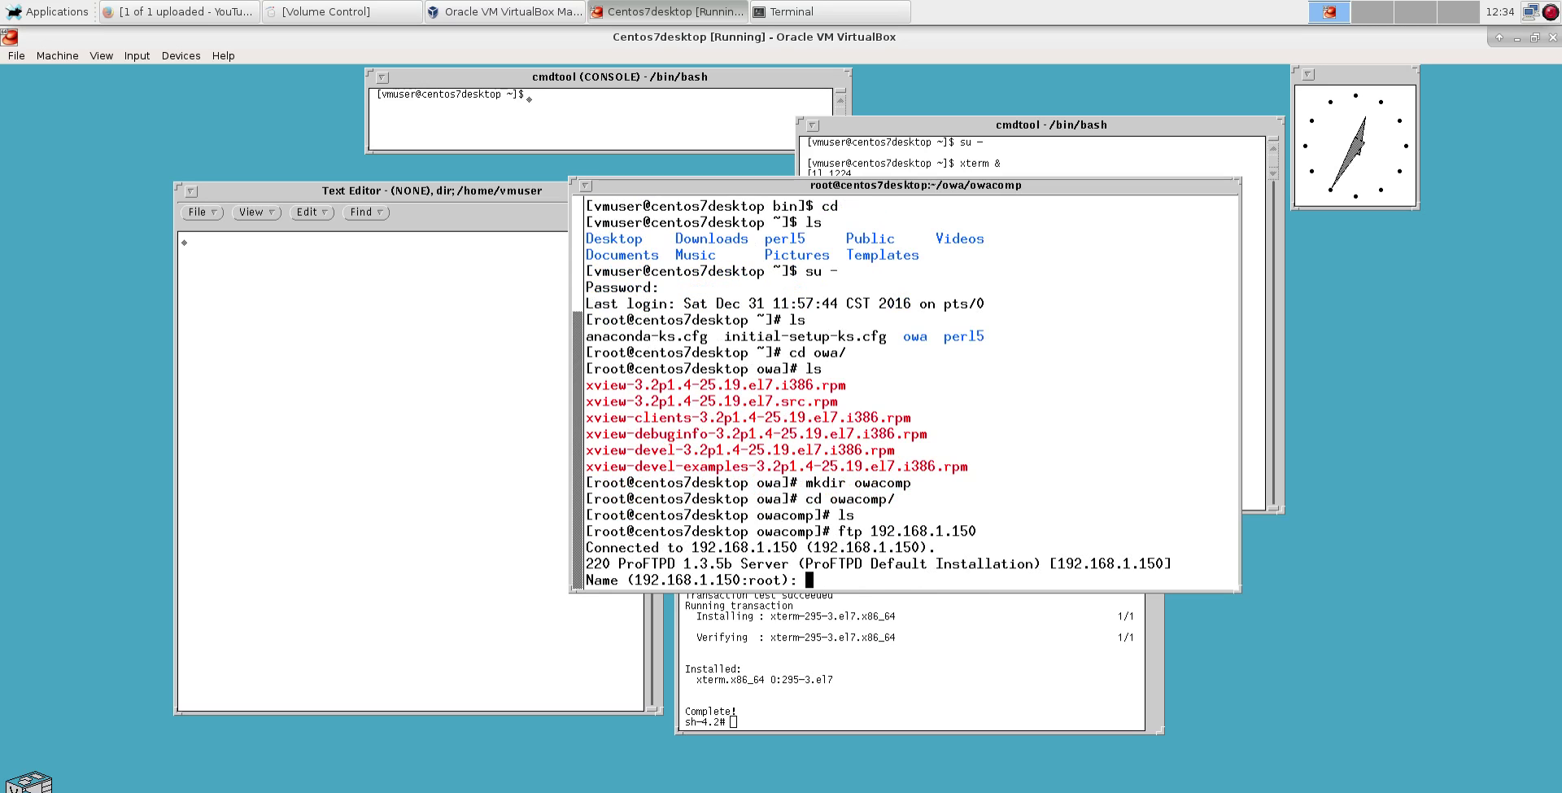
text(vmuser)
key(Return)
key(Return)
text(ls)
key(Return)
- On the ftp server, navigate into /data/solaris/OWacomp and list its contents
text(cd /data)
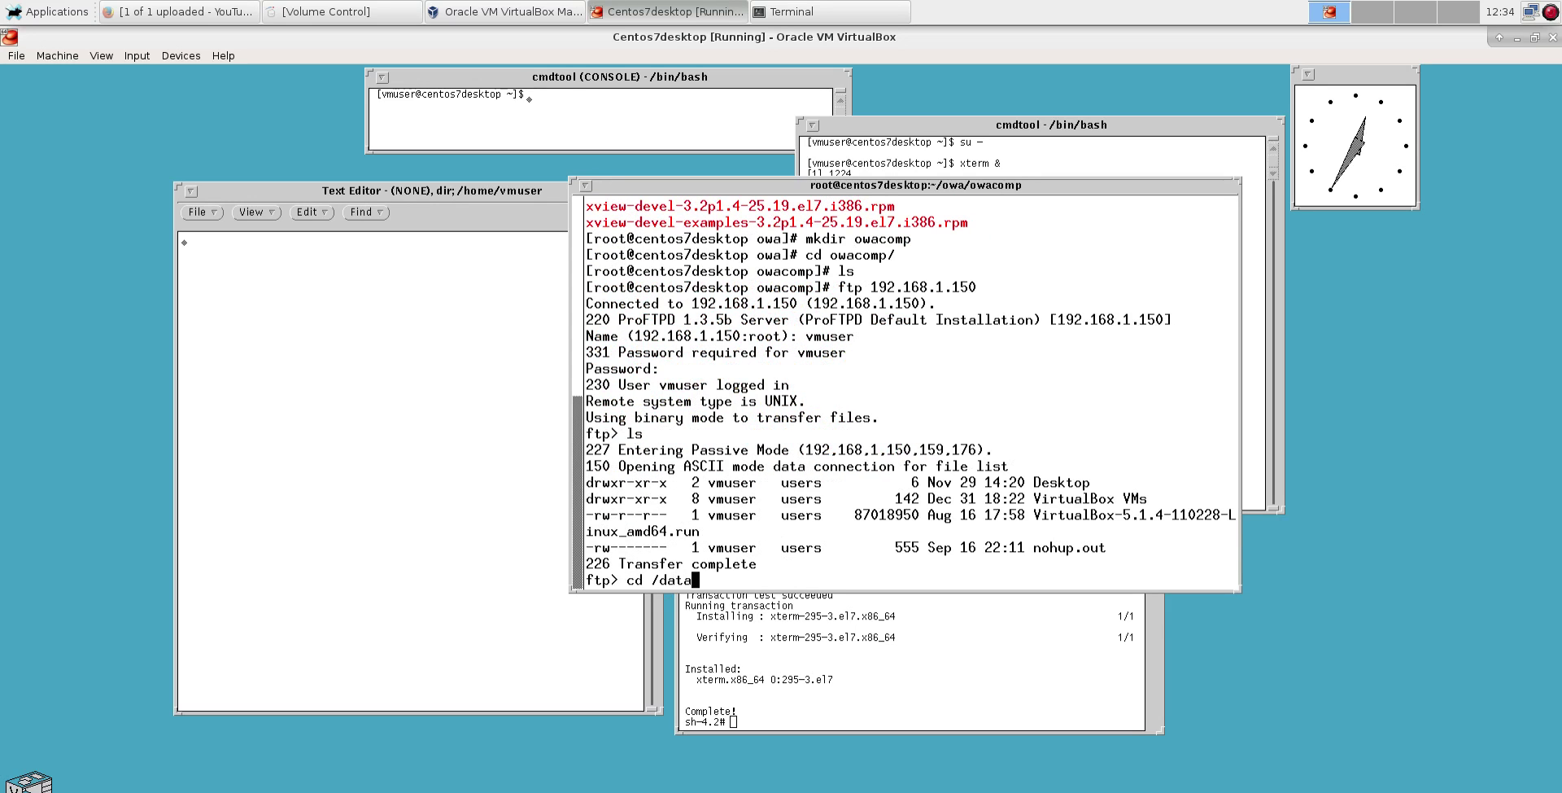
text(/solaris/OWAcomp)
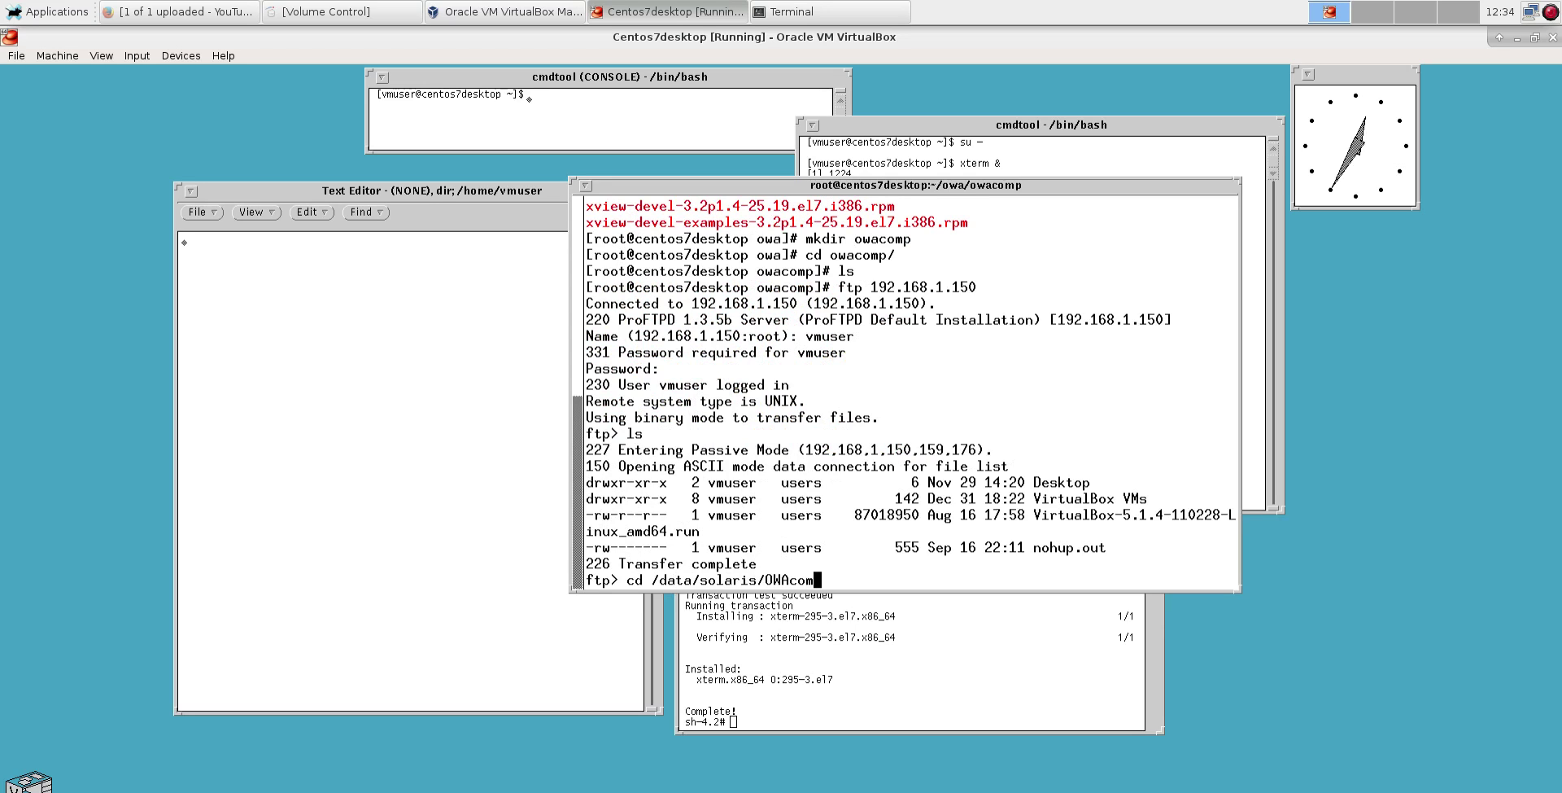
key(Return)
text(cd /data/solaris)
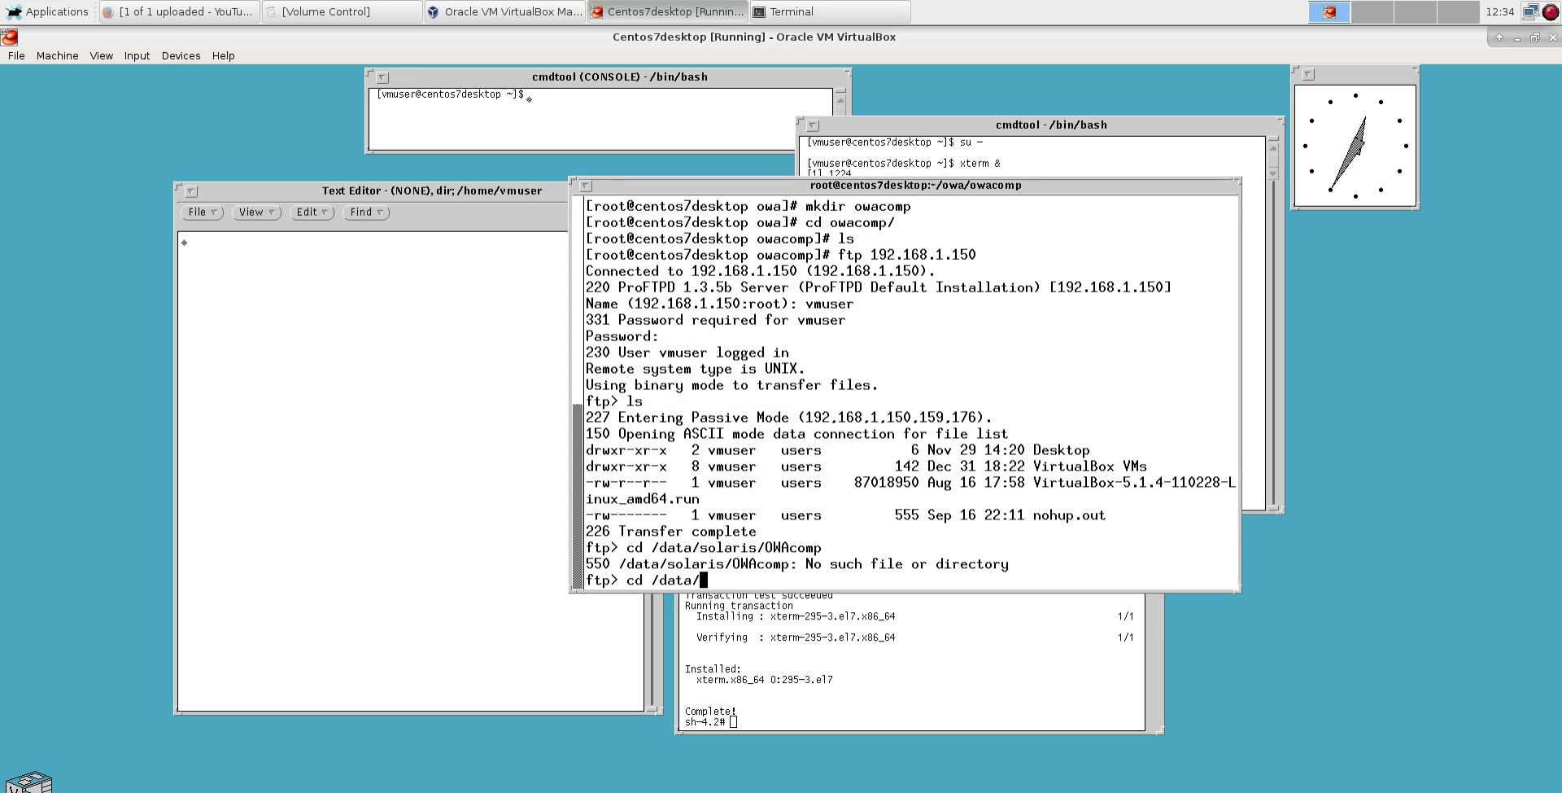
key(Return)
text(ls)
key(Return)
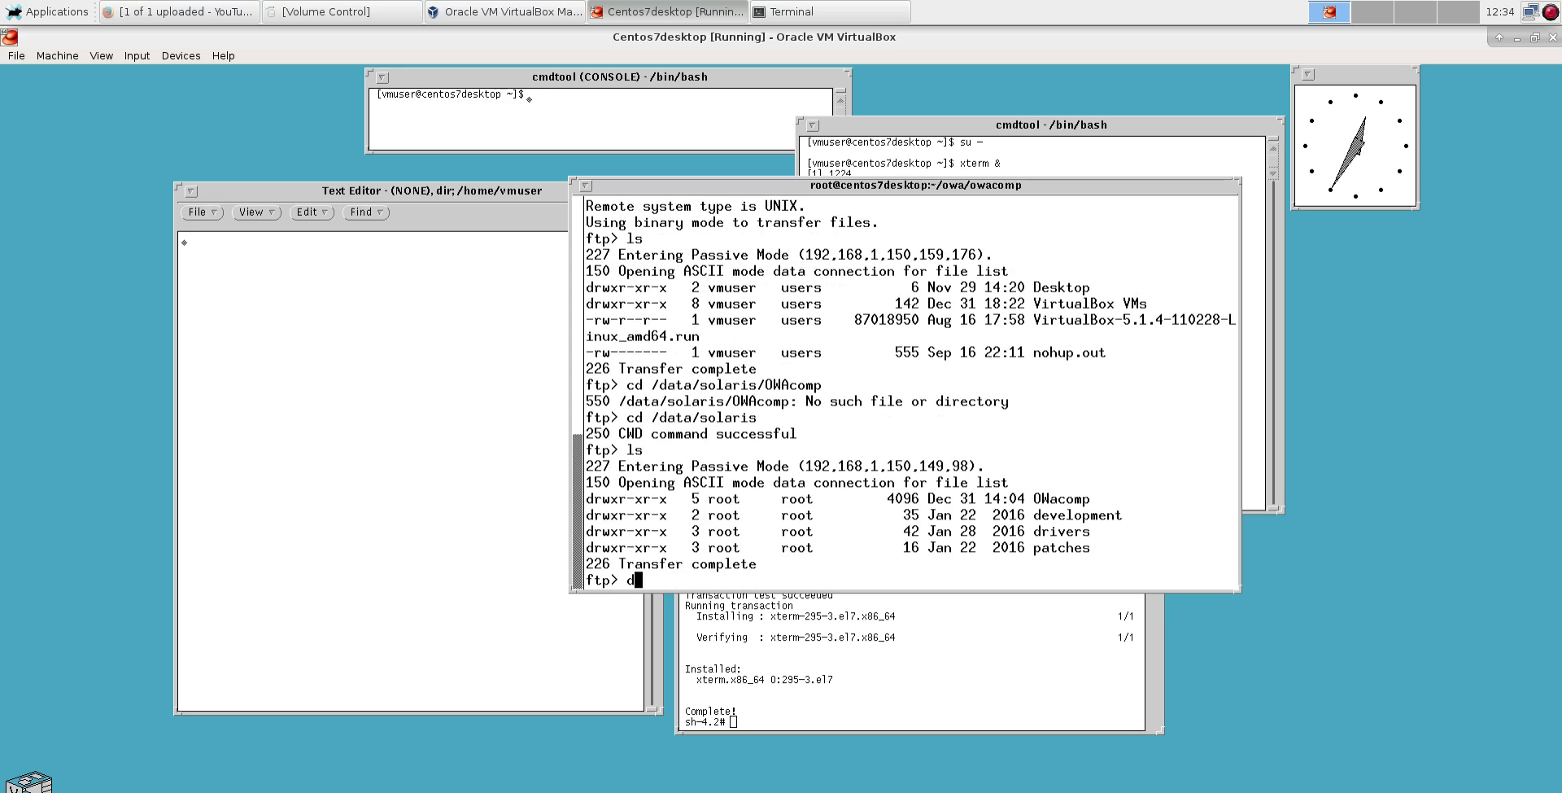
text(cd OWacomp)
key(Return)
text(ls)
key(Return)
- Enter RHEL7 and then OWacomp-1.0.5.0-30, listing its package files
text(cd )
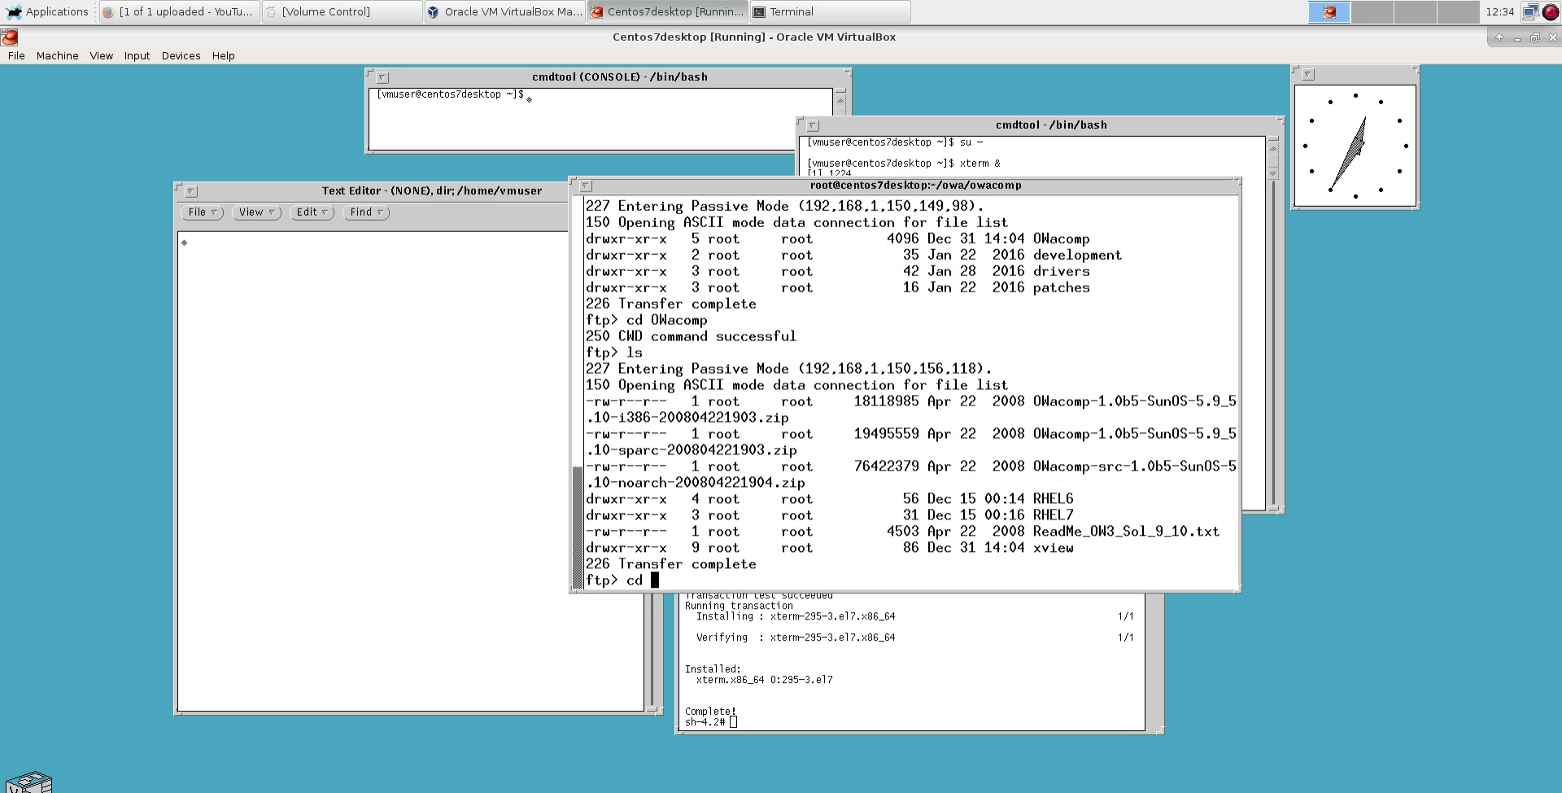
text(RHEL7)
key(Return)
text(ls)
key(Return)
text(cd)
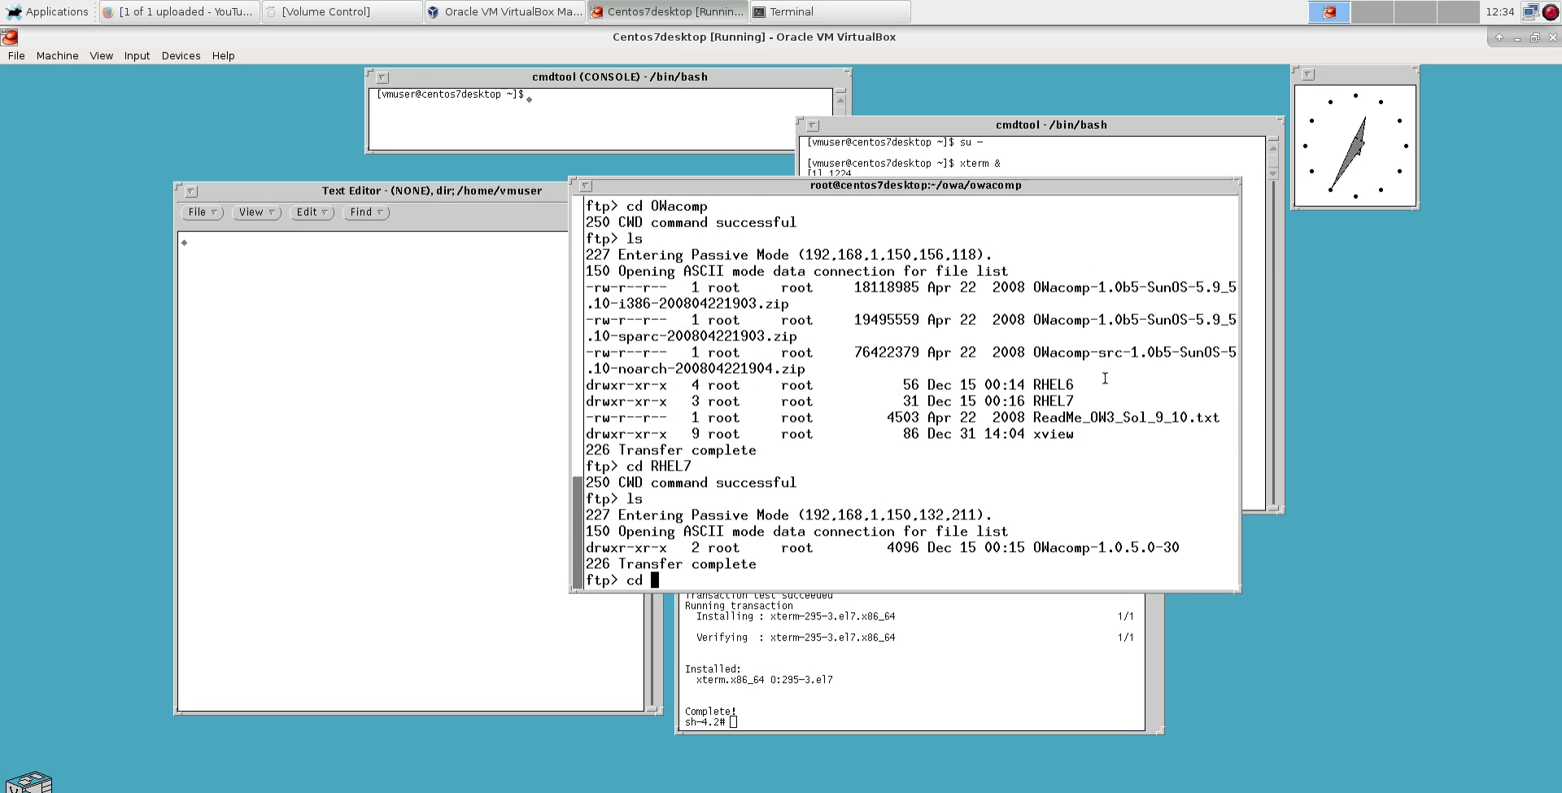
double_click(1094, 547)
drag(1034, 548, 1181, 549)
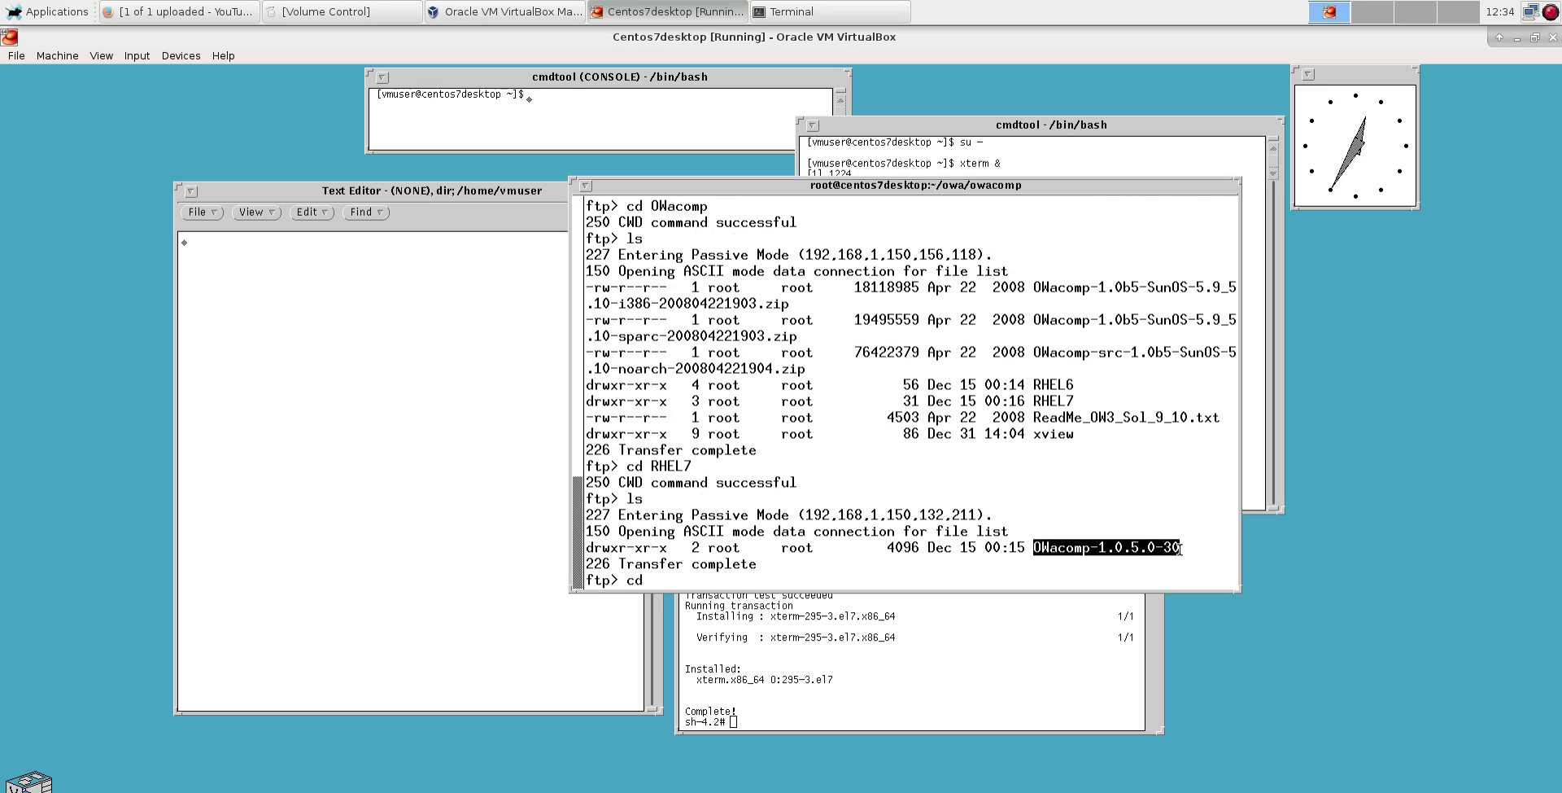
middle_click(966, 489)
key(Return)
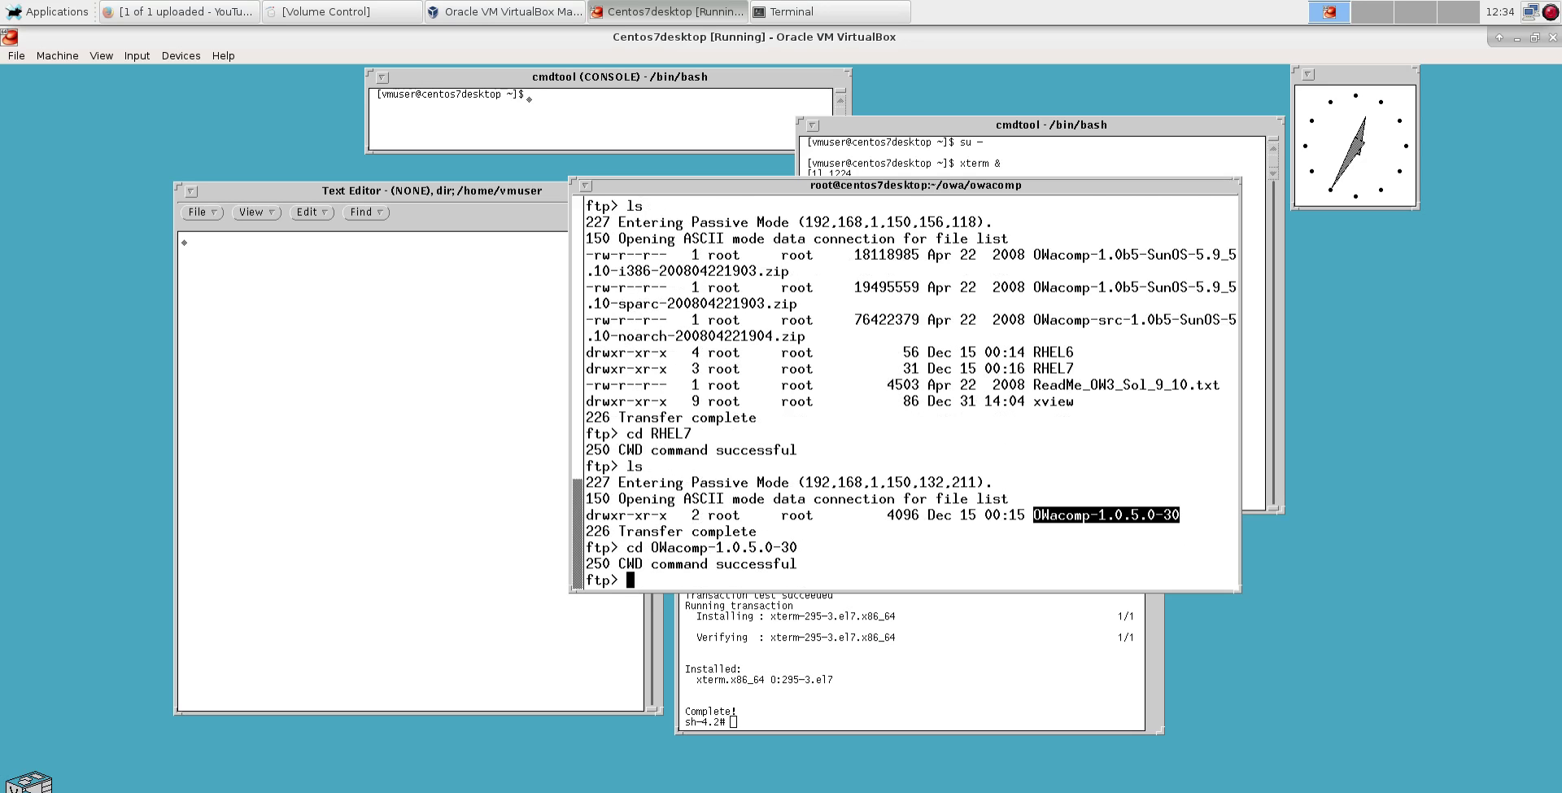
text(ls)
key(Return)
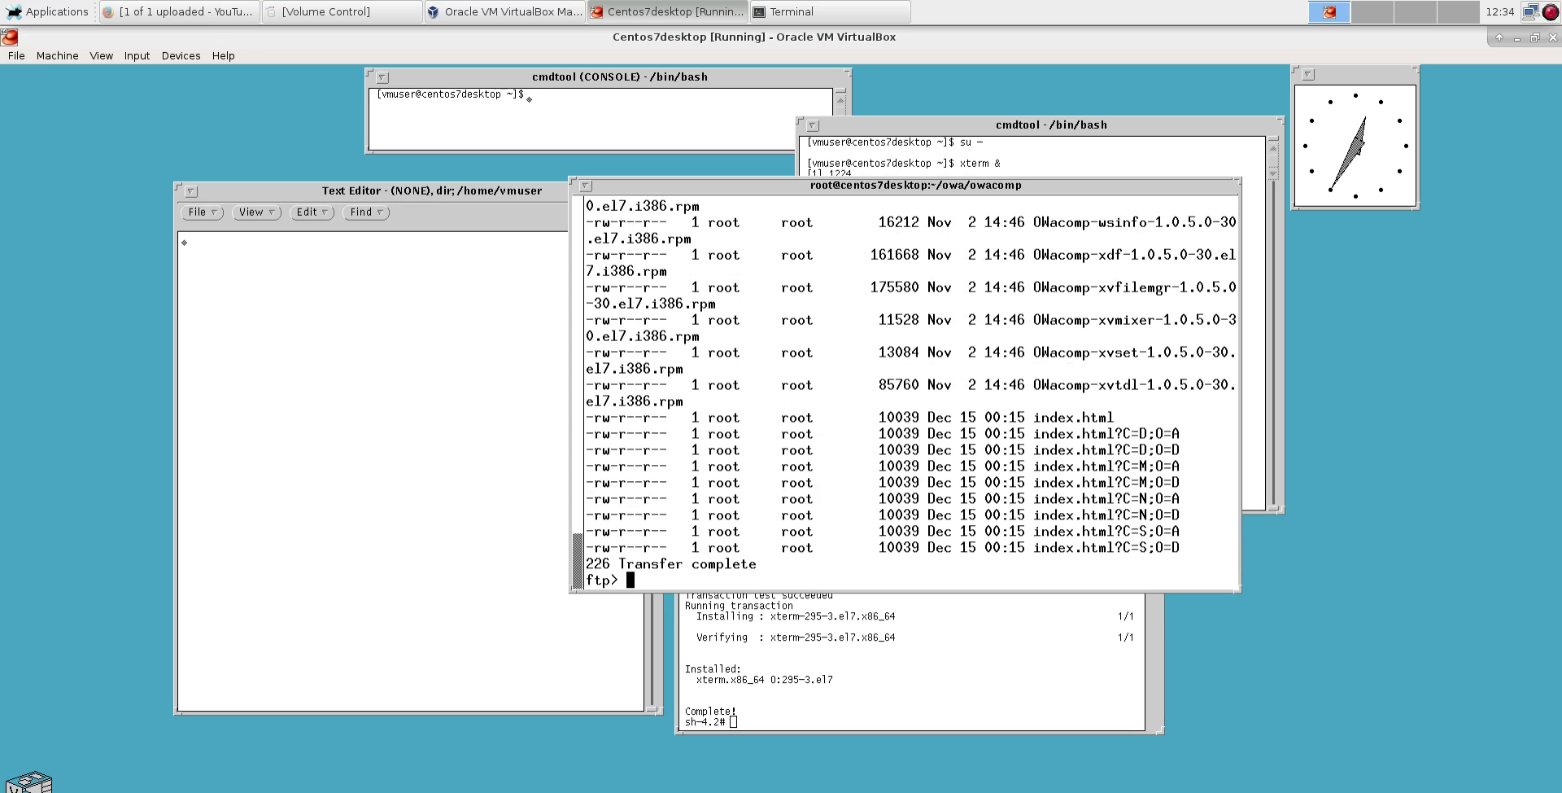
- Review the package list, then download every file using bin, prompt and mget *
scroll(1091, 378, up, 7)
scroll(1089, 364, down, 4)
scroll(1089, 364, down, 3)
scroll(1089, 363, up, 7)
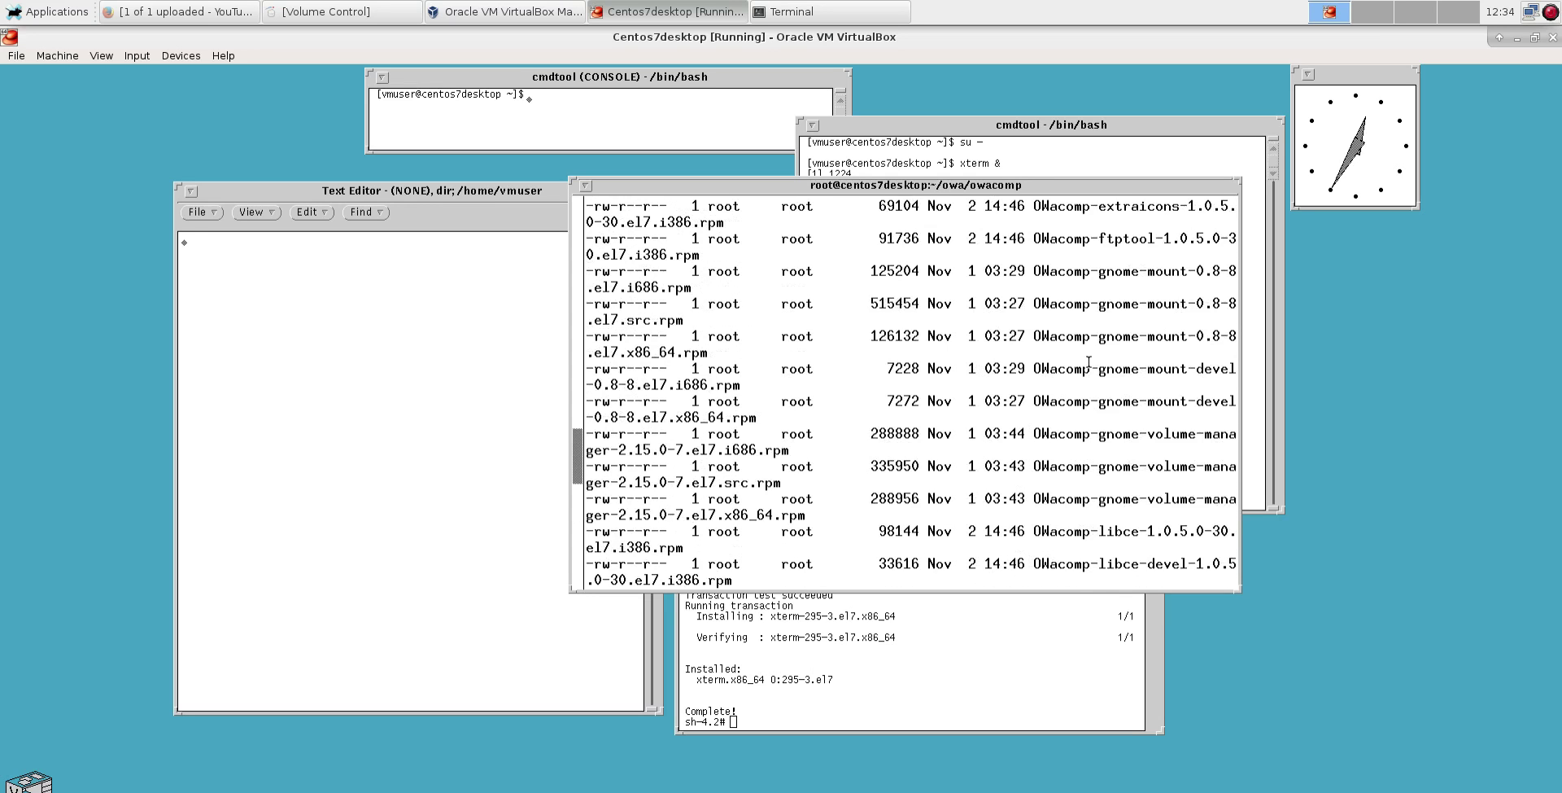
scroll(1089, 360, up, 3)
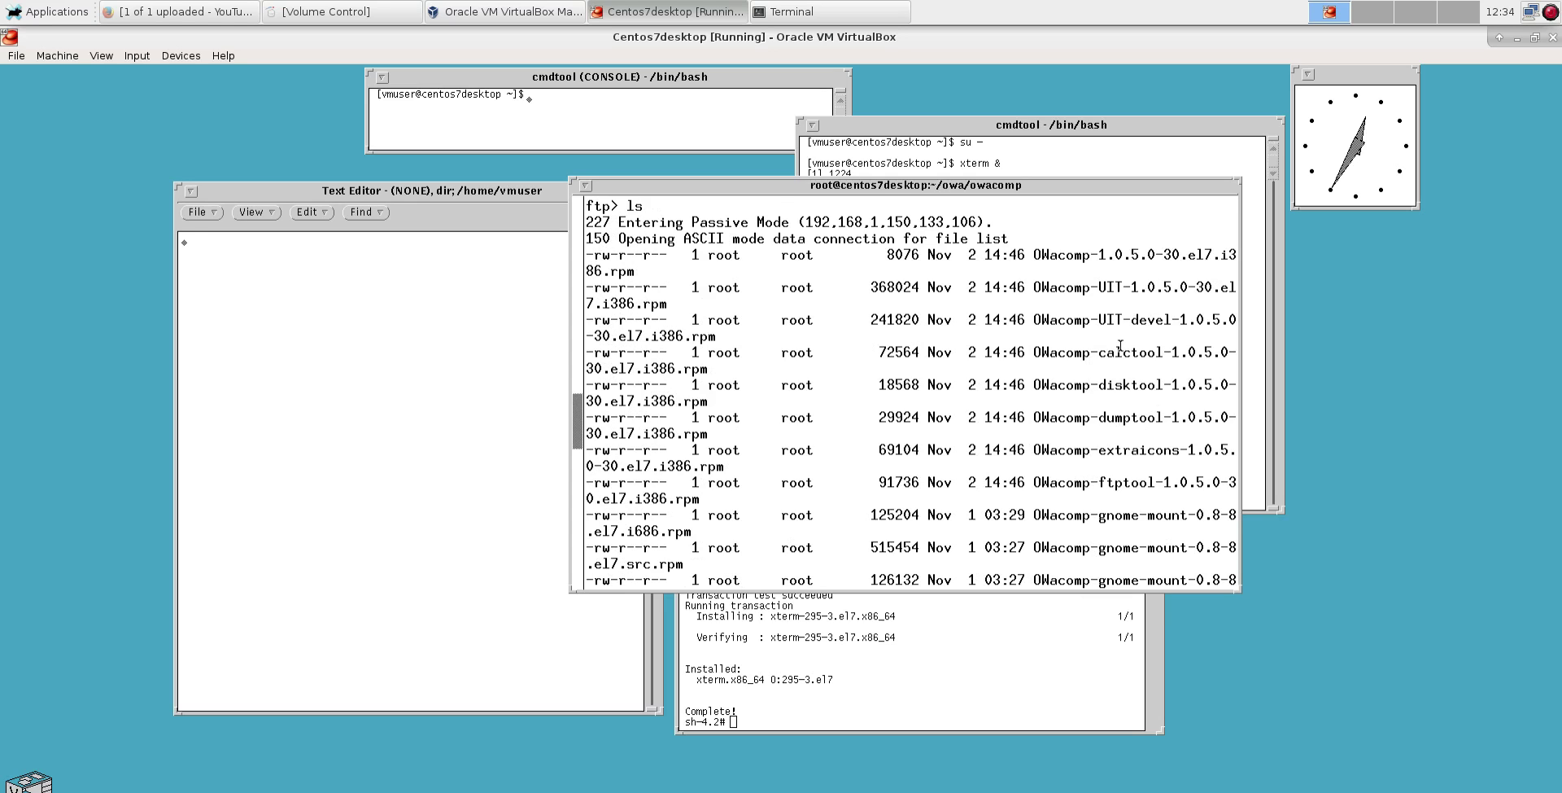
double_click(1124, 352)
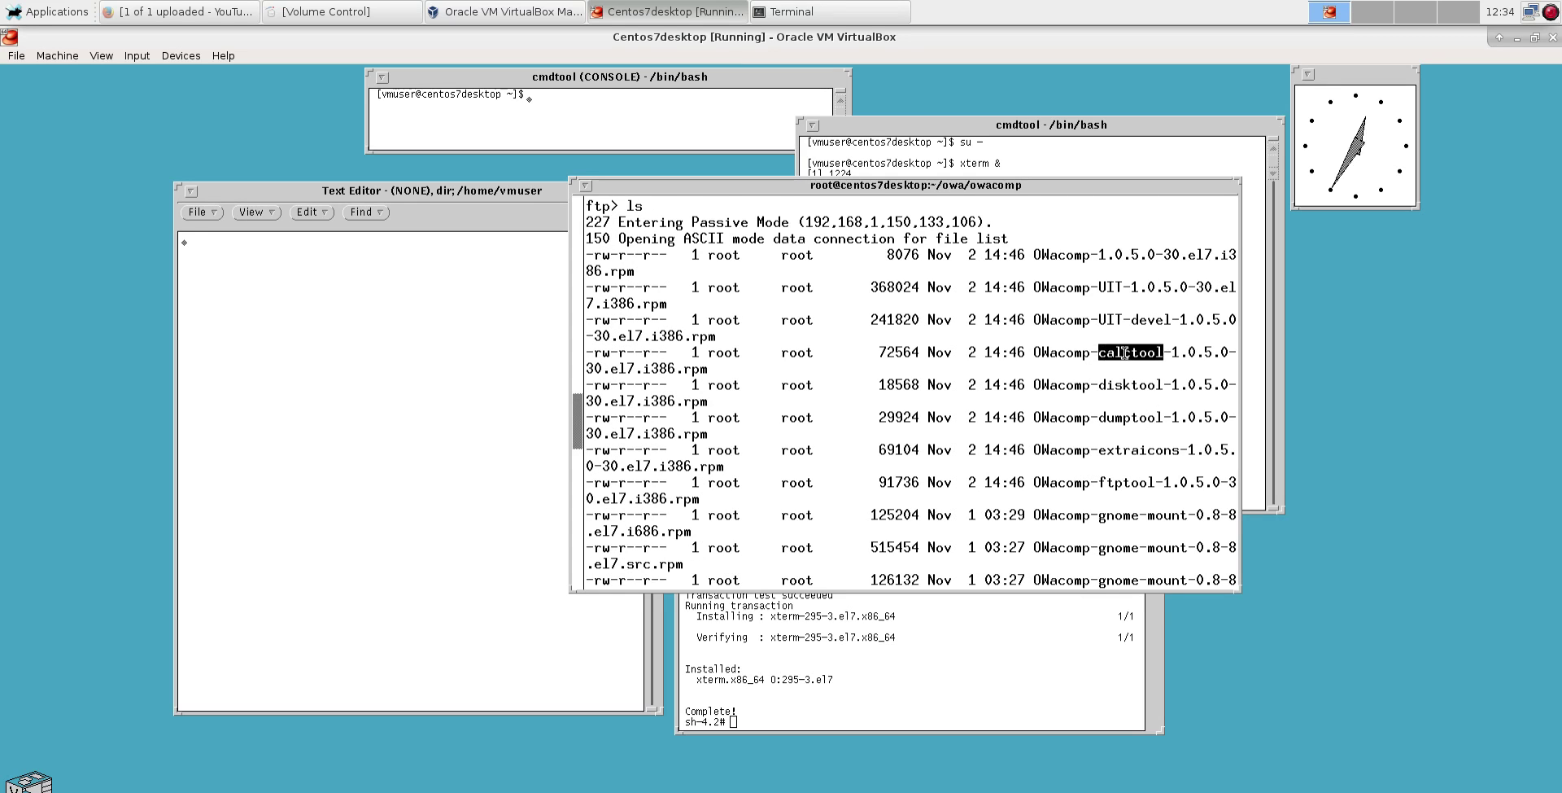
scroll(1124, 352, down, 10)
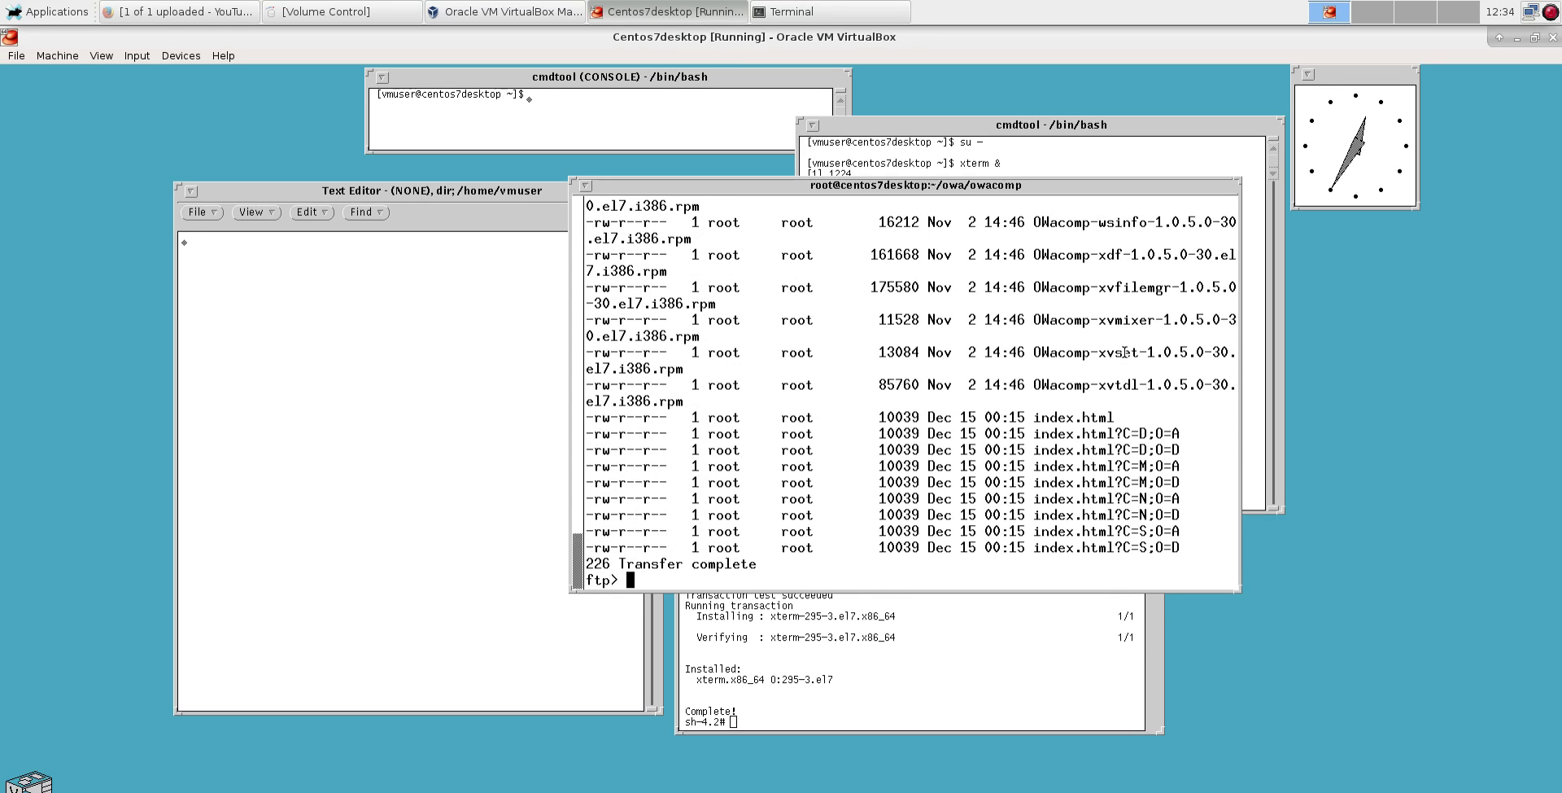
text(bin)
key(Return)
text(prompt)
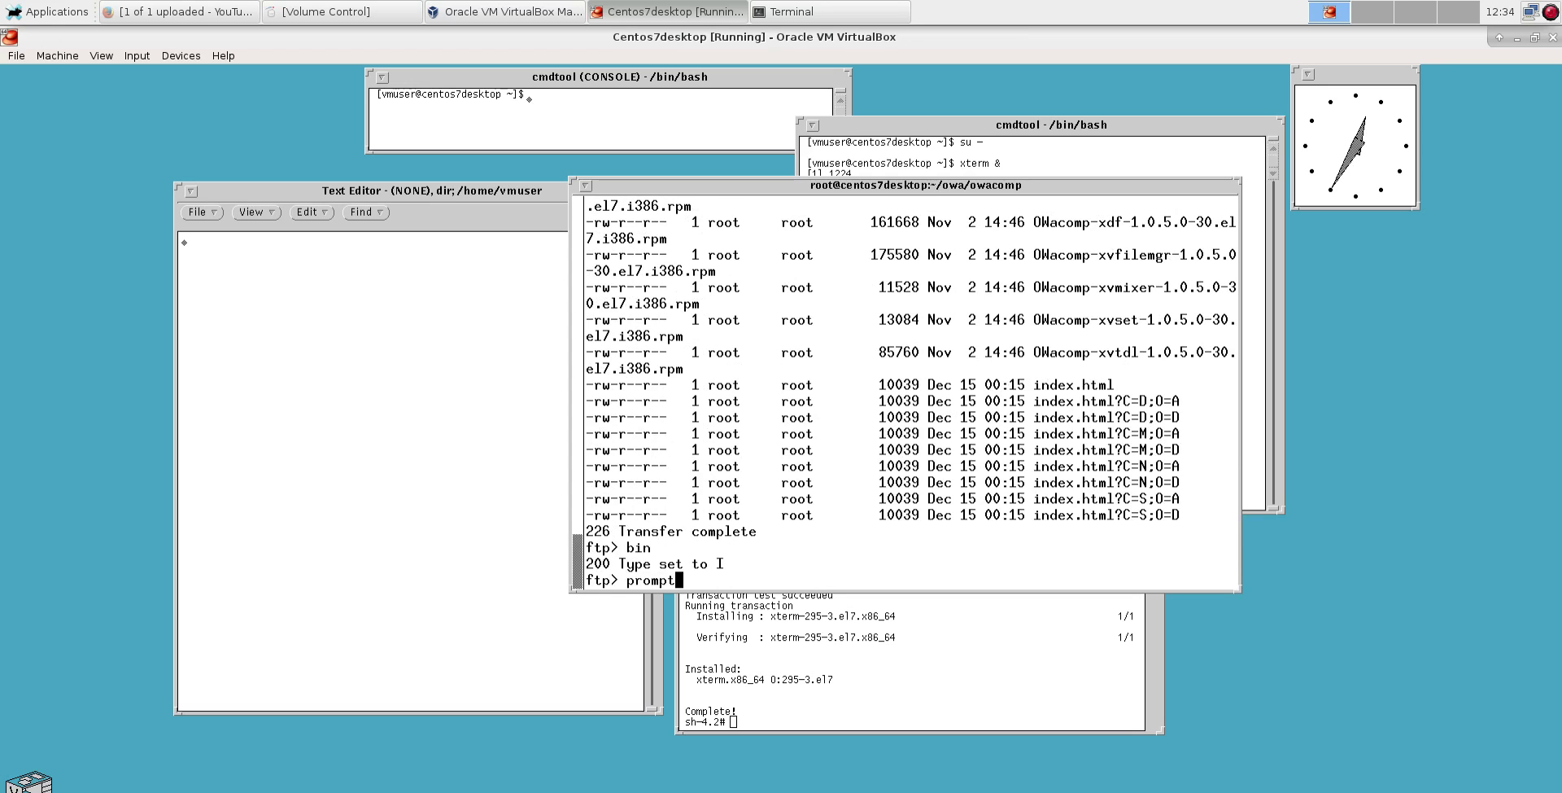
key(Return)
text(mget *)
key(Return)
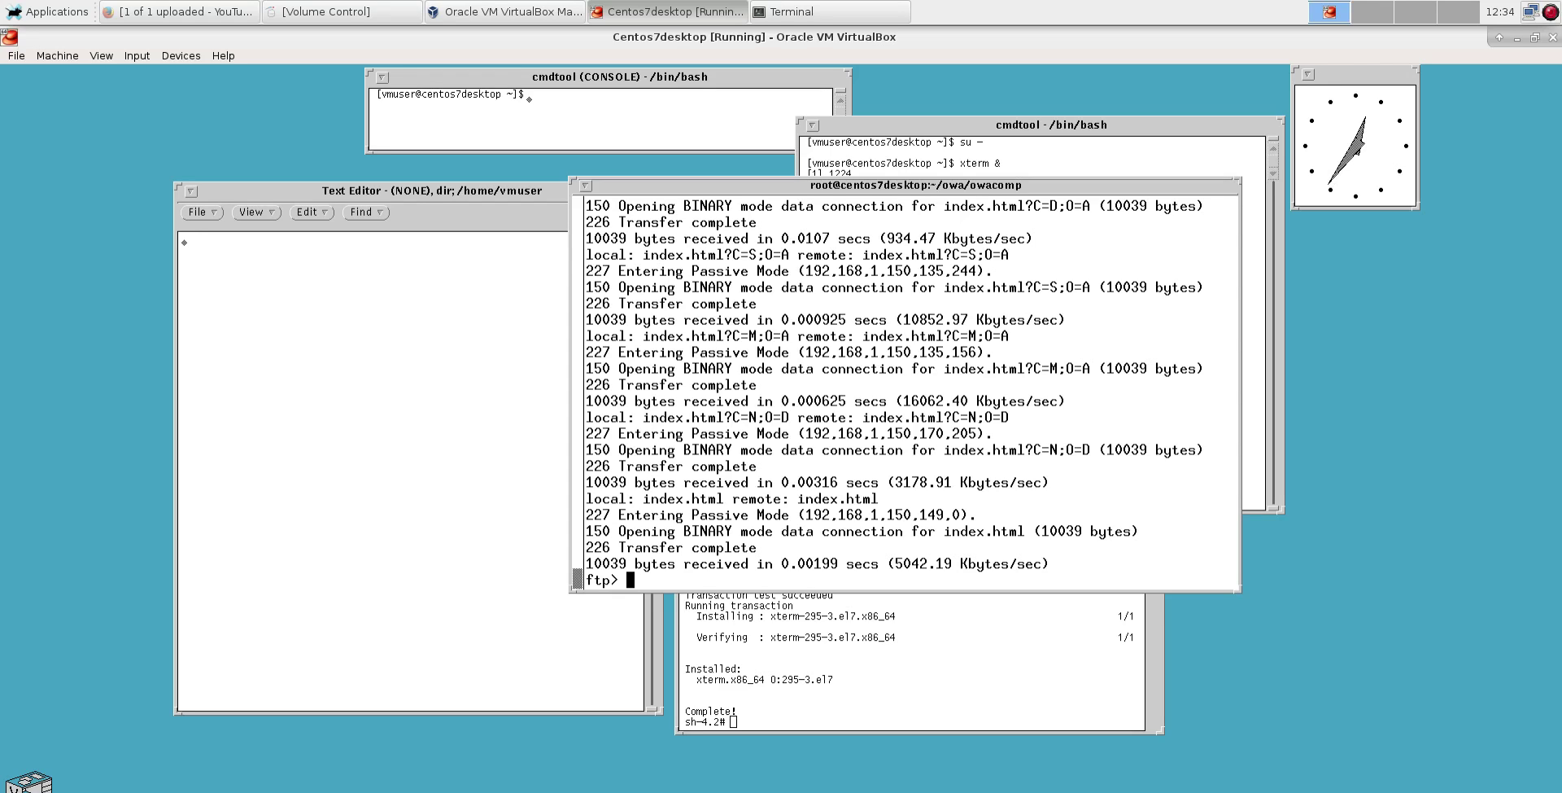
- Quit ftp, list the downloaded RPMs, and run yum install *.rpm
text(bye)
key(Return)
text(ls)
key(Return)
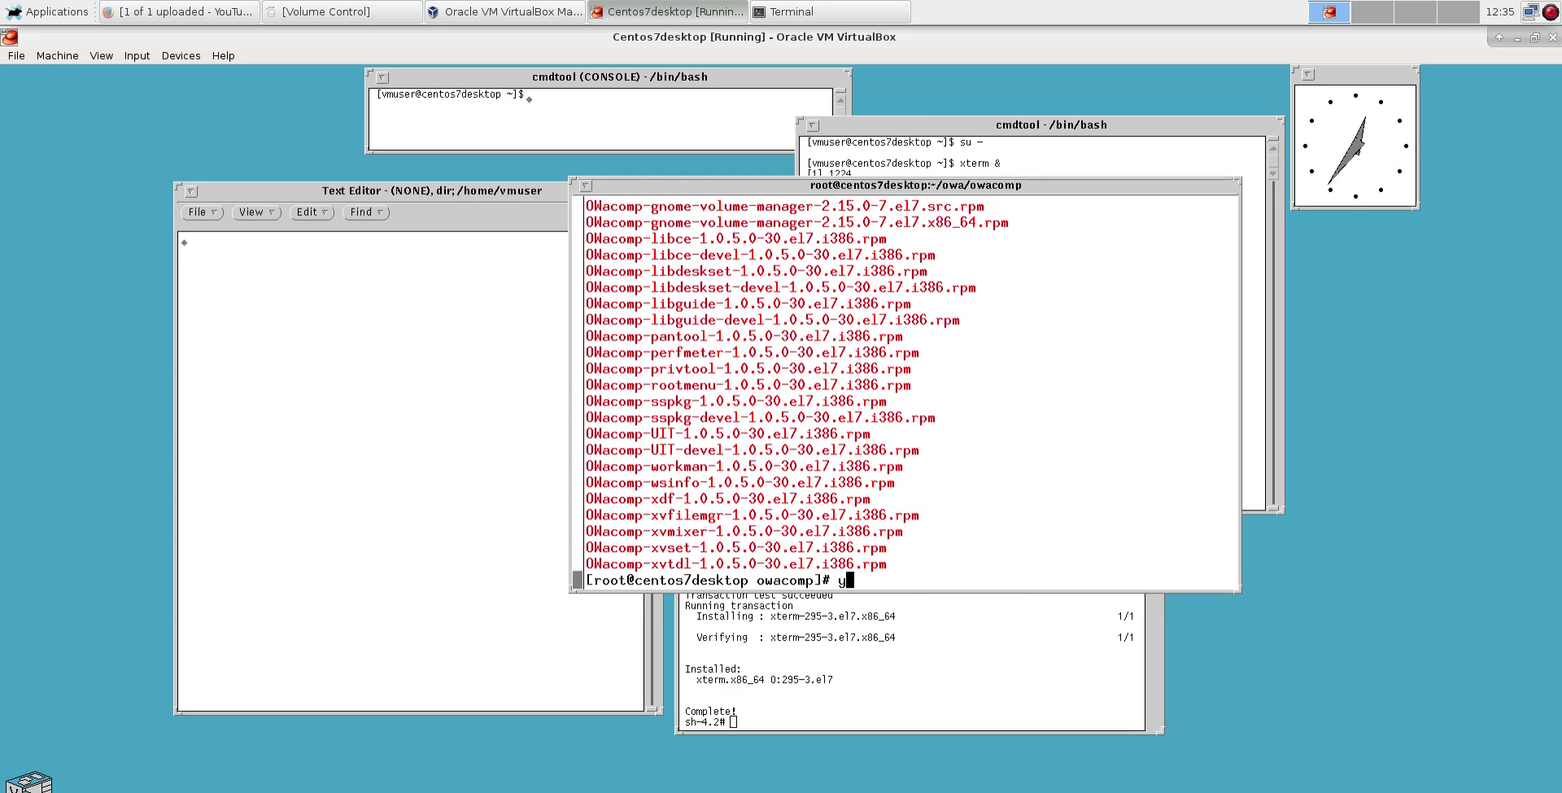
text(yum install *.ro)
key(BackSpace)
text(pm)
key(Return)
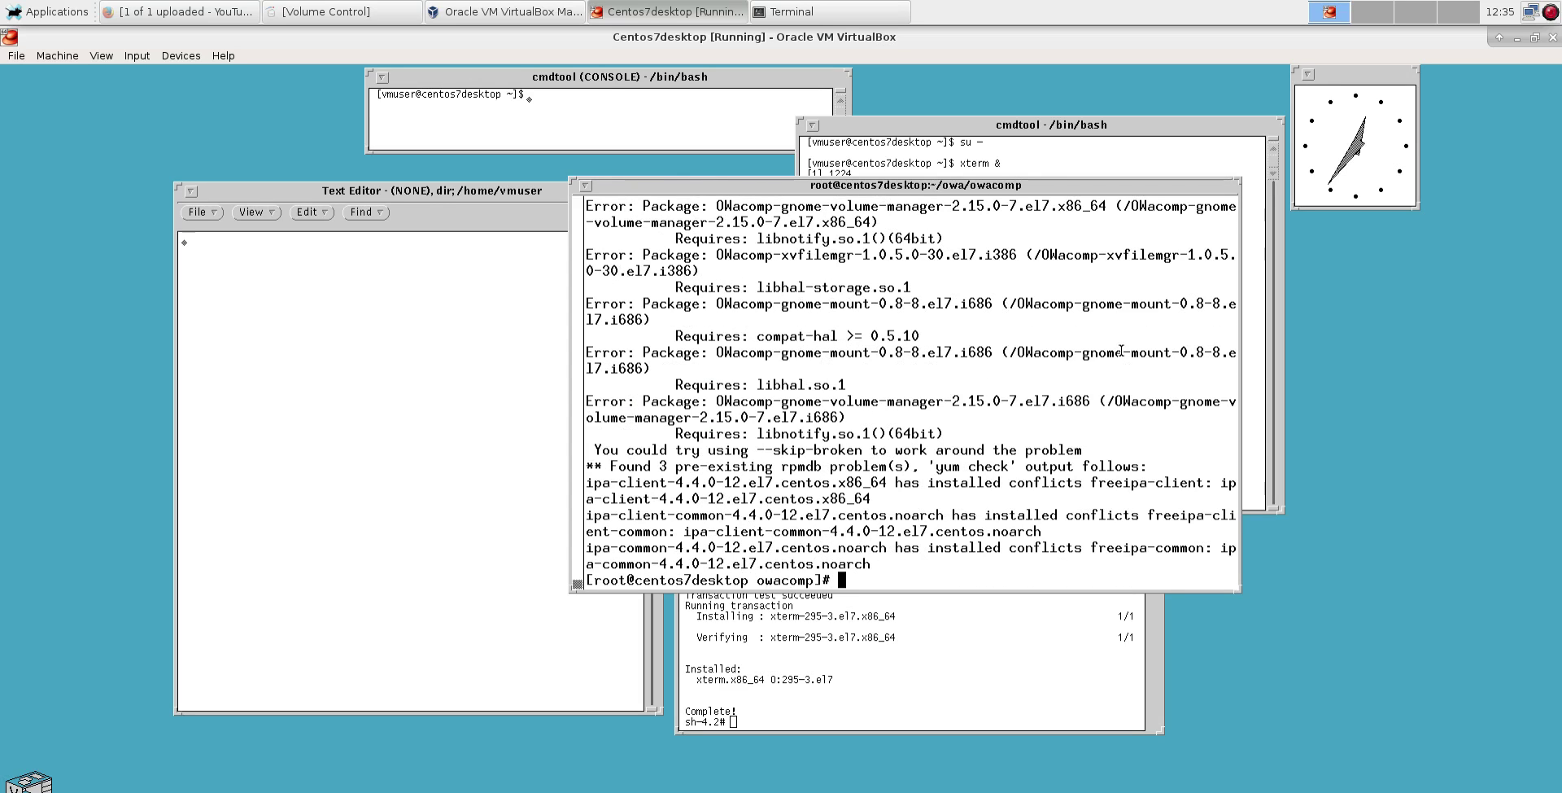
- After noting missing libnotify and libhal, rerun it as yum --skip-broken install *.rpm
key(Up)
key(Left)
key(Left)
key(Left)
key(Left)
key(Left)
key(Left)
key(Left)
key(Left)
key(Left)
key(Left)
key(Left)
key(Left)
double_click(791, 433)
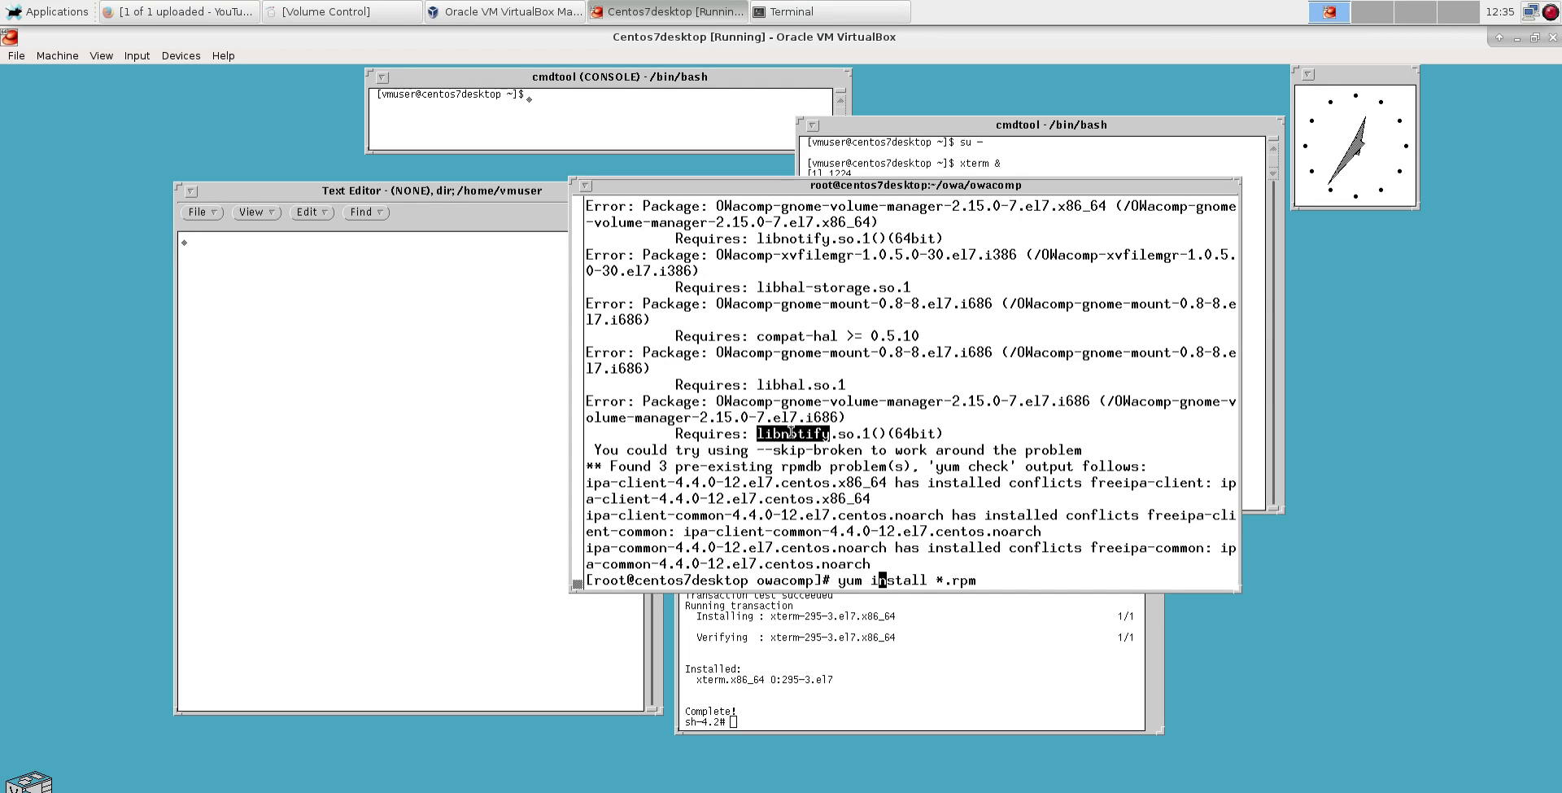
scroll(791, 433, up, 2)
drag(758, 335, 801, 336)
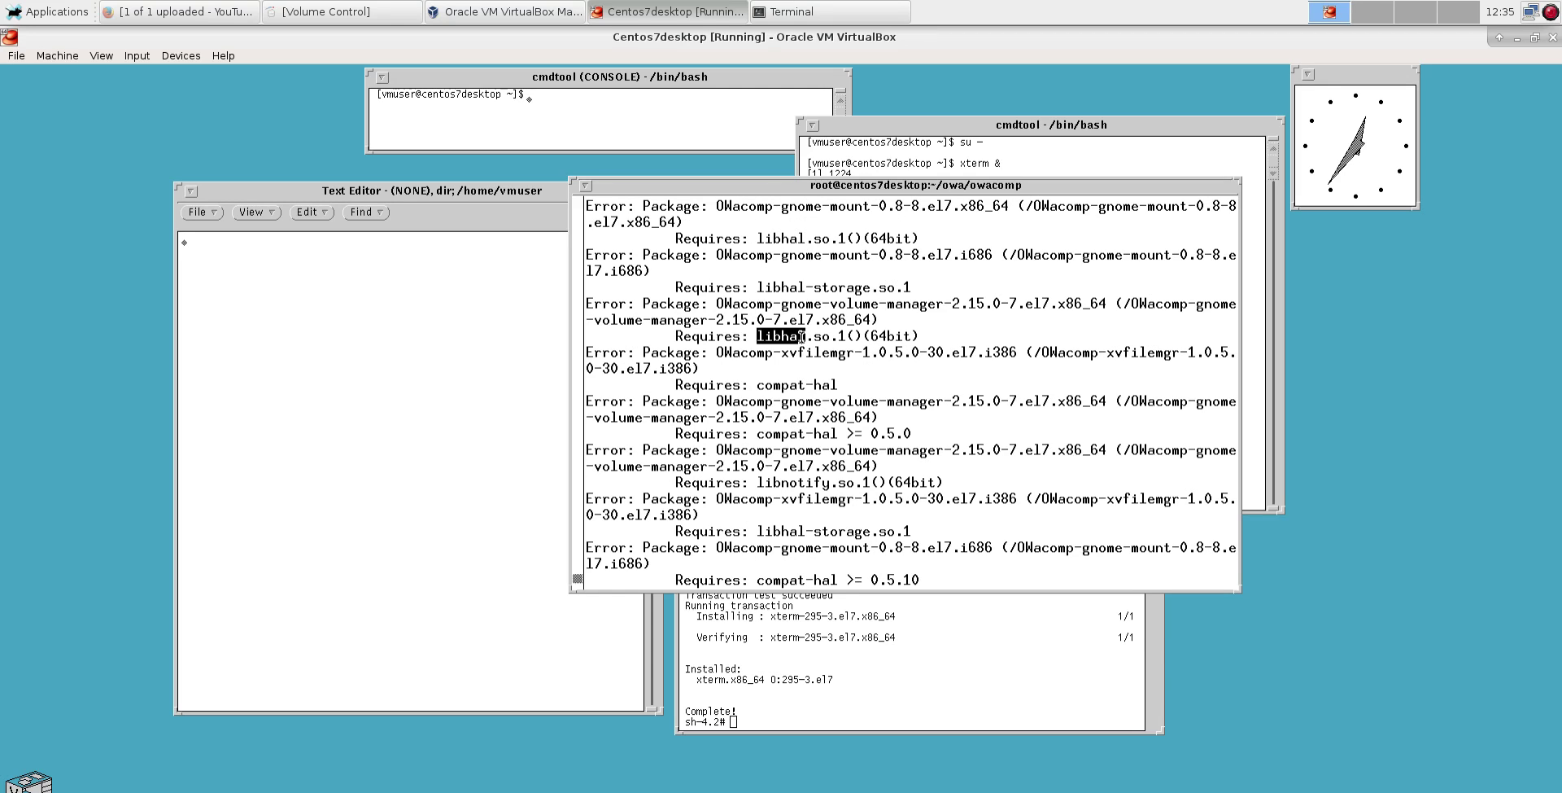
scroll(802, 336, down, 3)
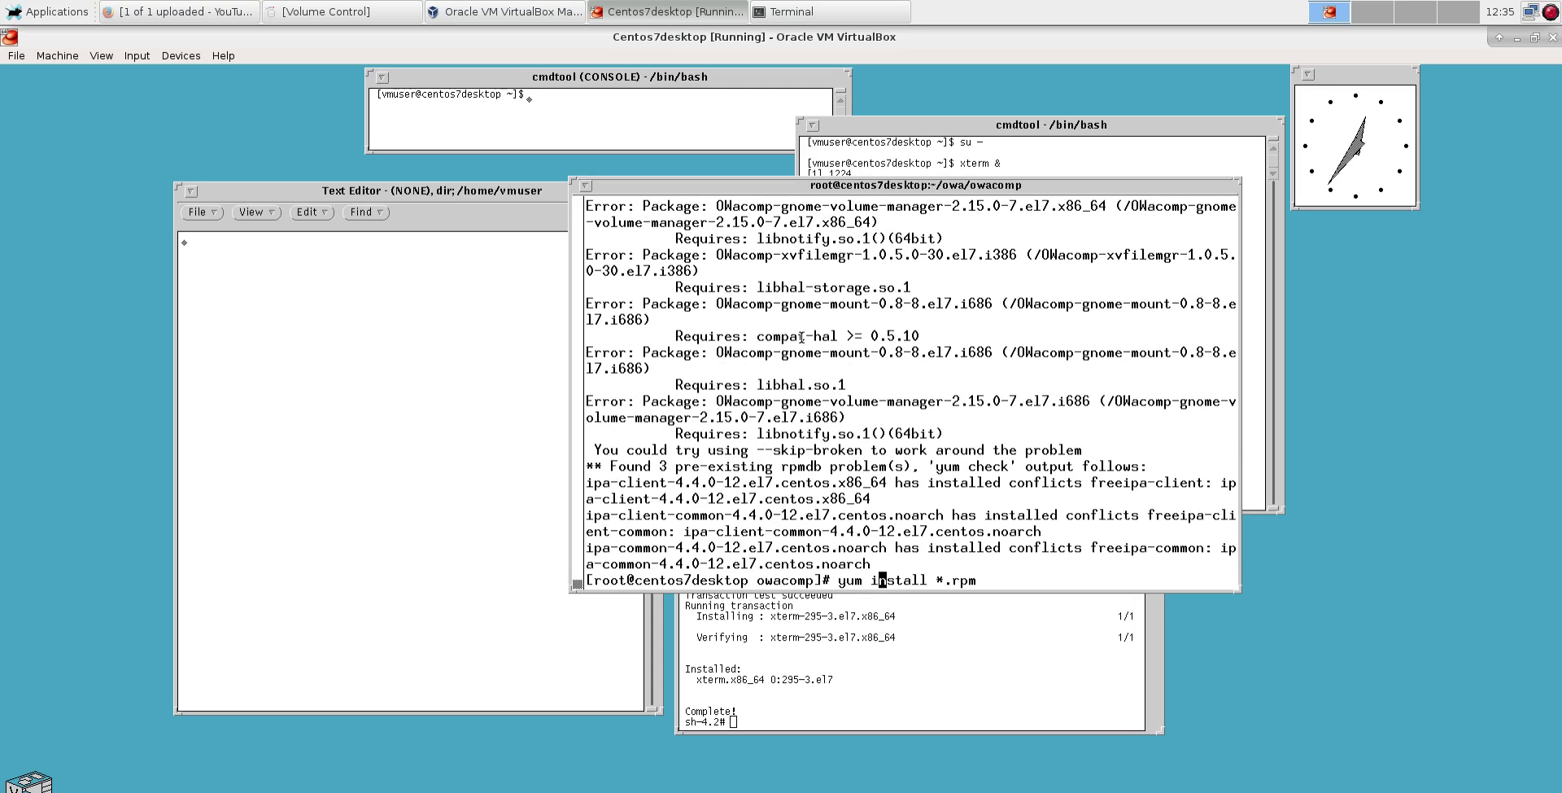
key(Left)
text(--skip-broken)
key(Return)
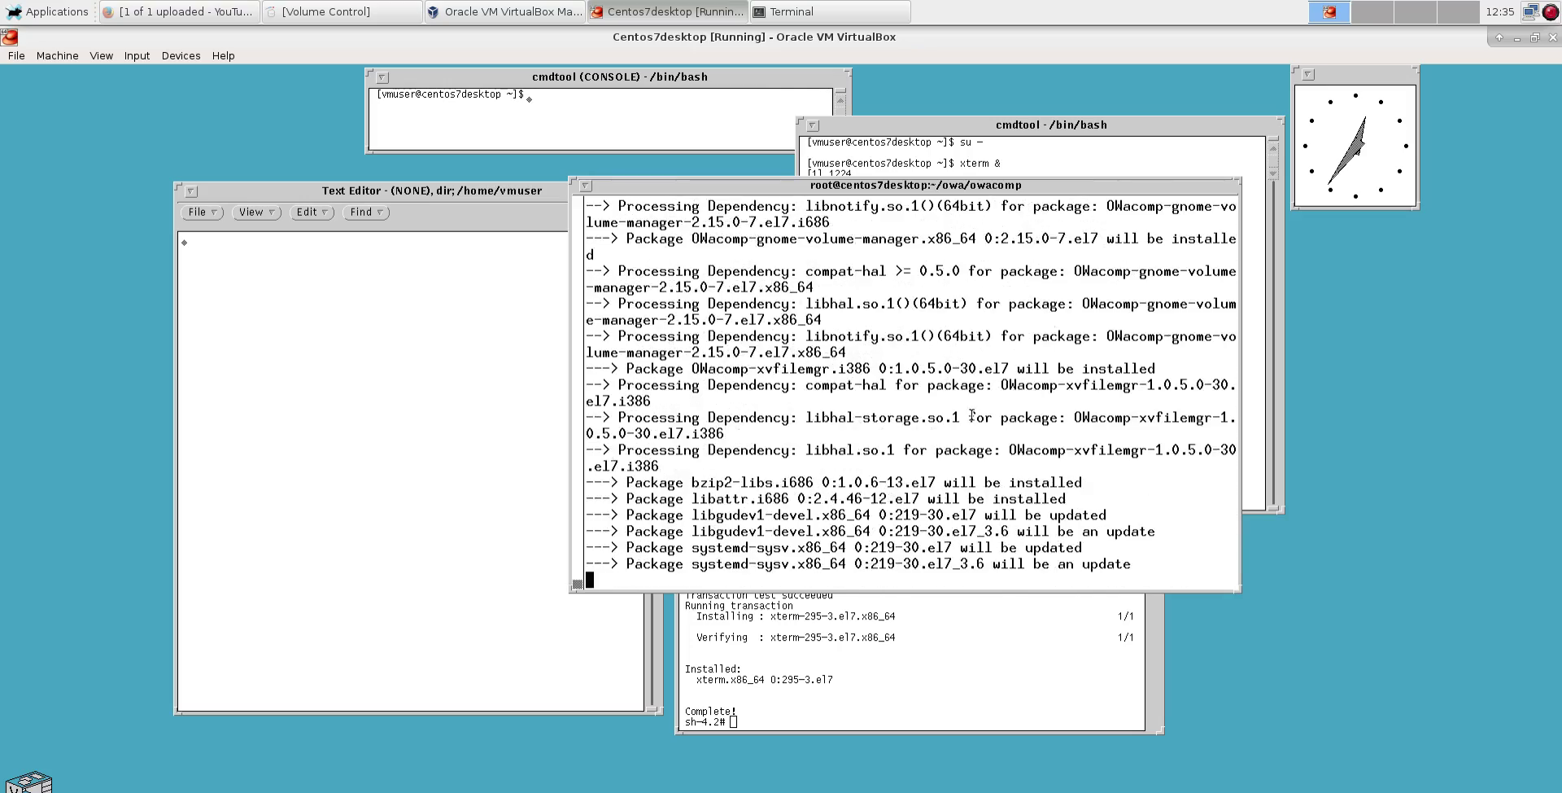
drag(772, 185, 688, 145)
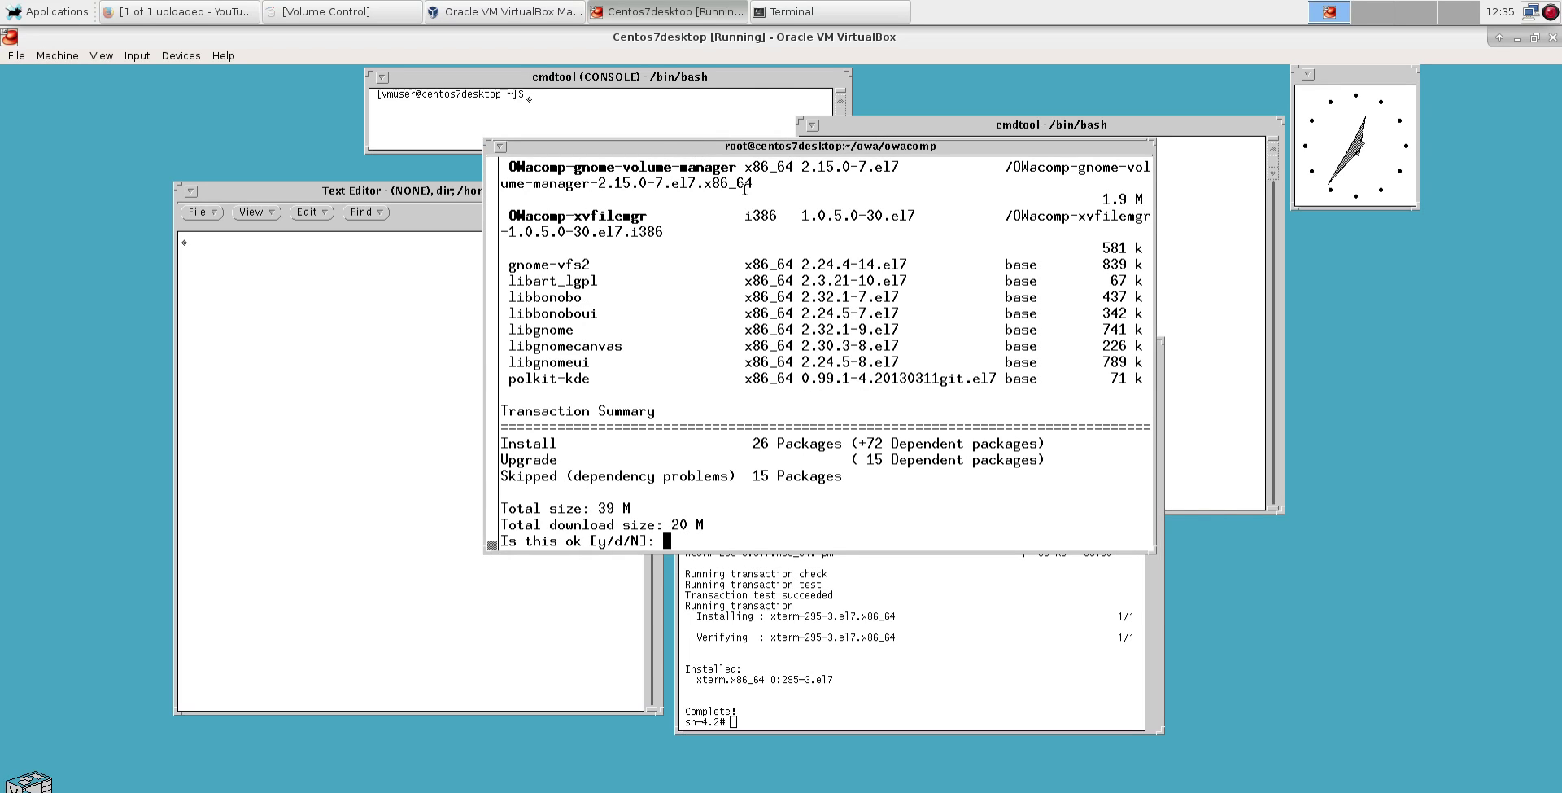
- Answer y to install the 26 OWAcomp packages and their dependencies
text(y)
key(Return)
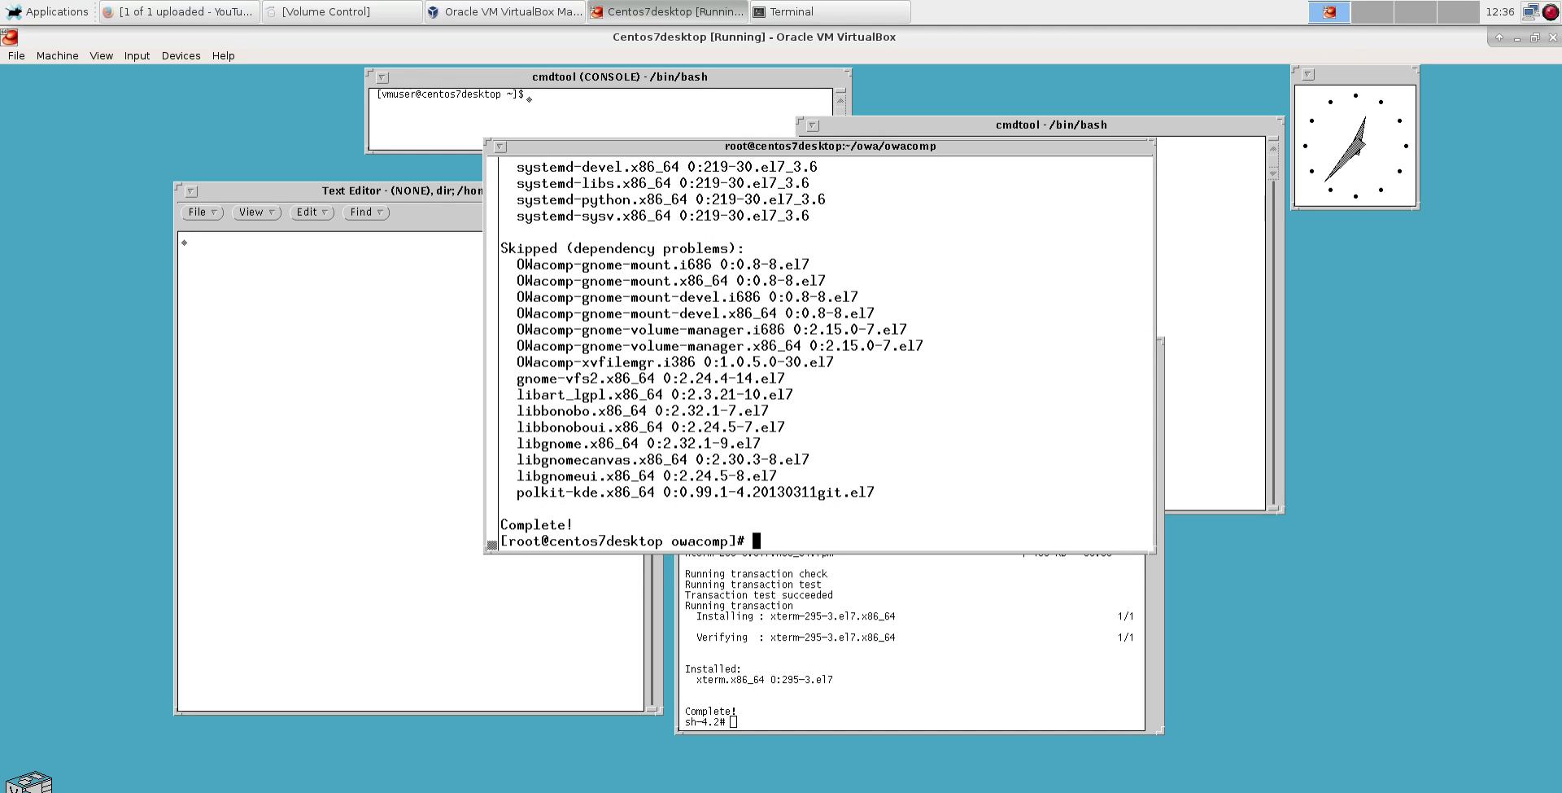
- Highlight the skipped gnome-volume-manager, xvfilemgr and gnome package names in yum's output
double_click(651, 329)
click(631, 375)
double_click(631, 375)
double_click(631, 362)
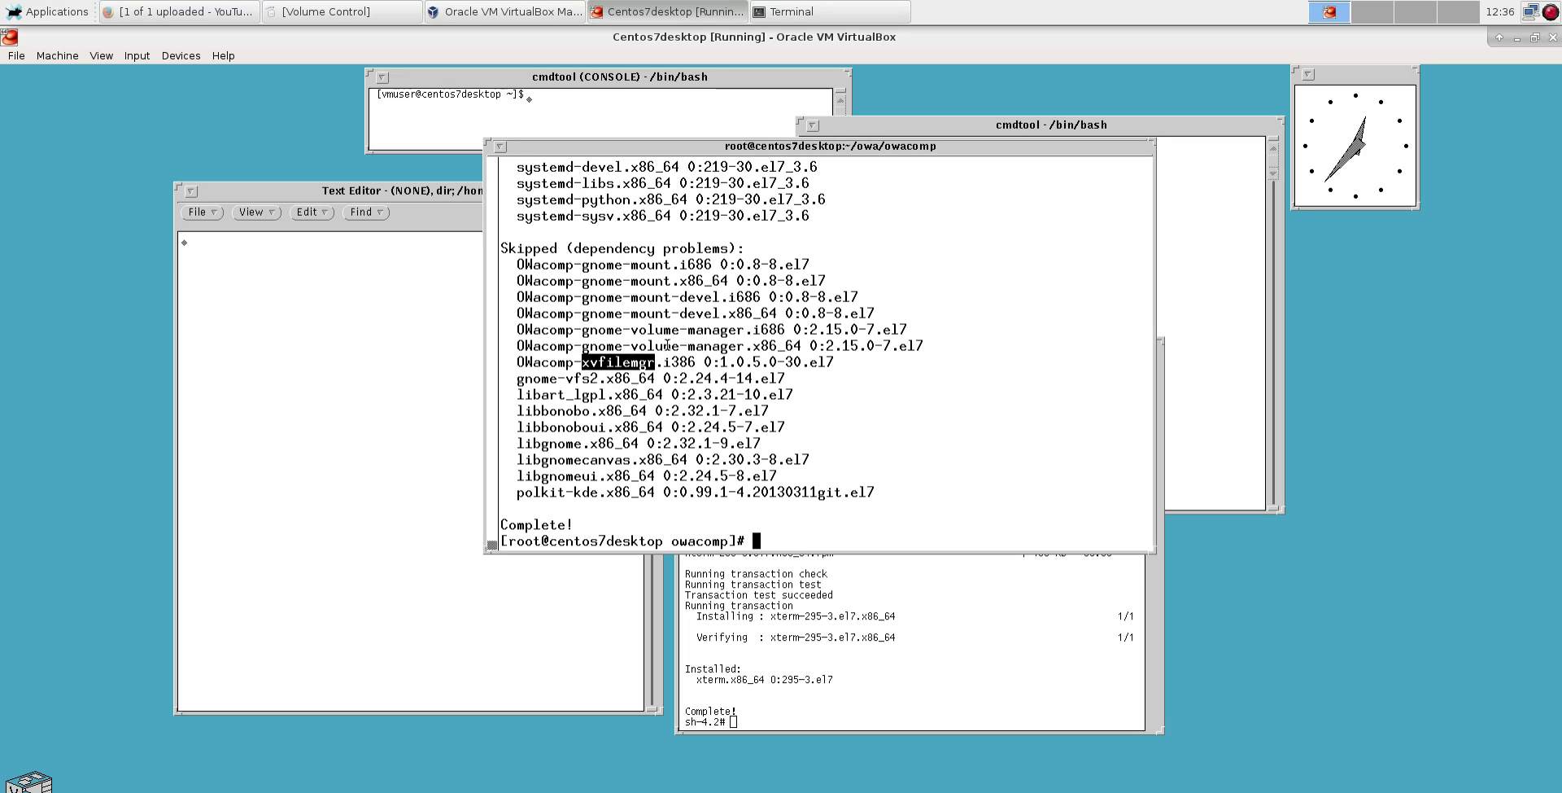
double_click(620, 347)
text(c)
key(BackSpace)
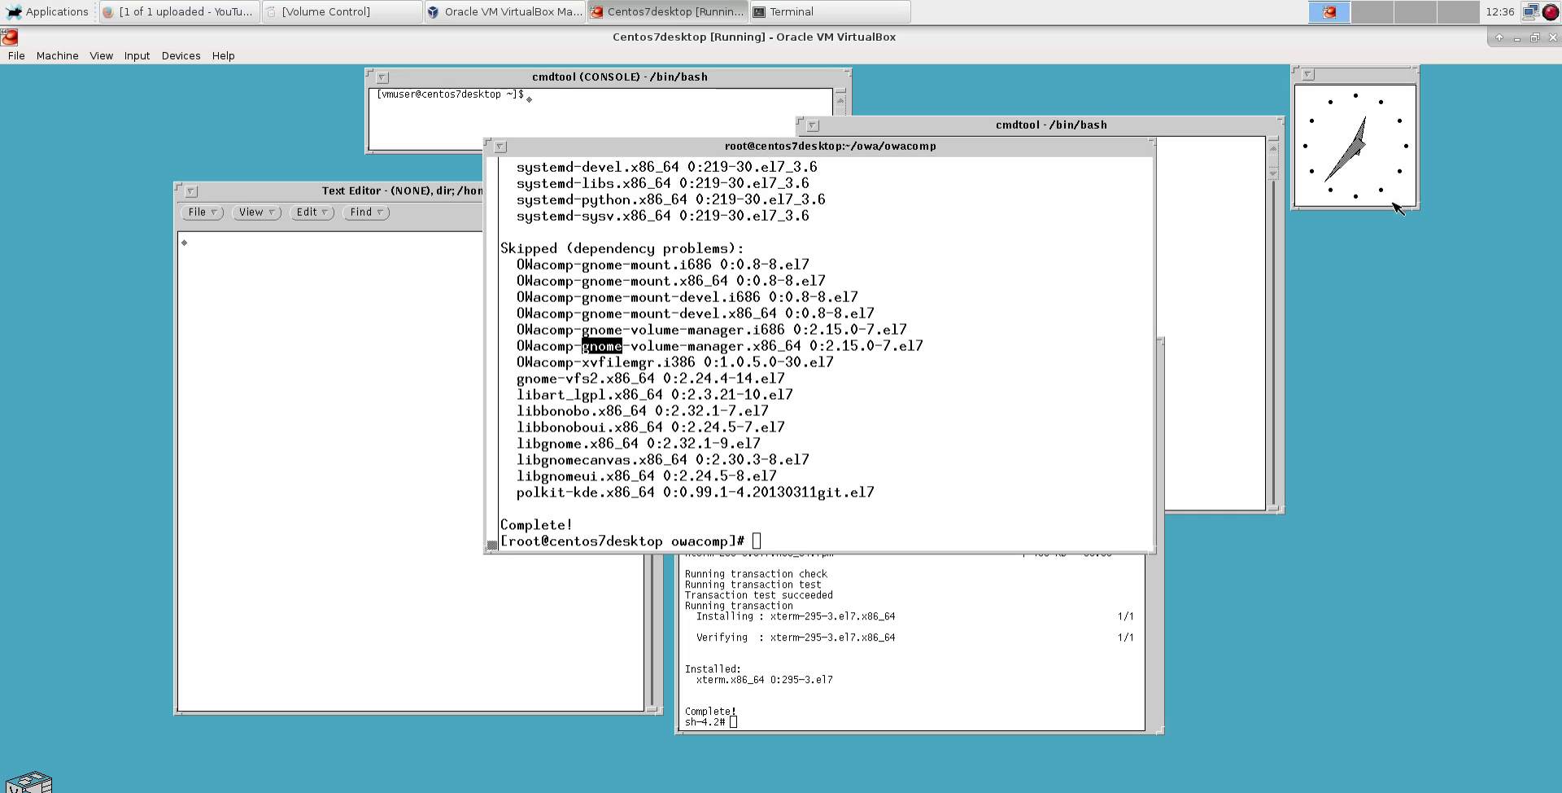
- In cmdtool, change to /usr/openwin/bin/ and list its programs
click(1194, 128)
text(cd)
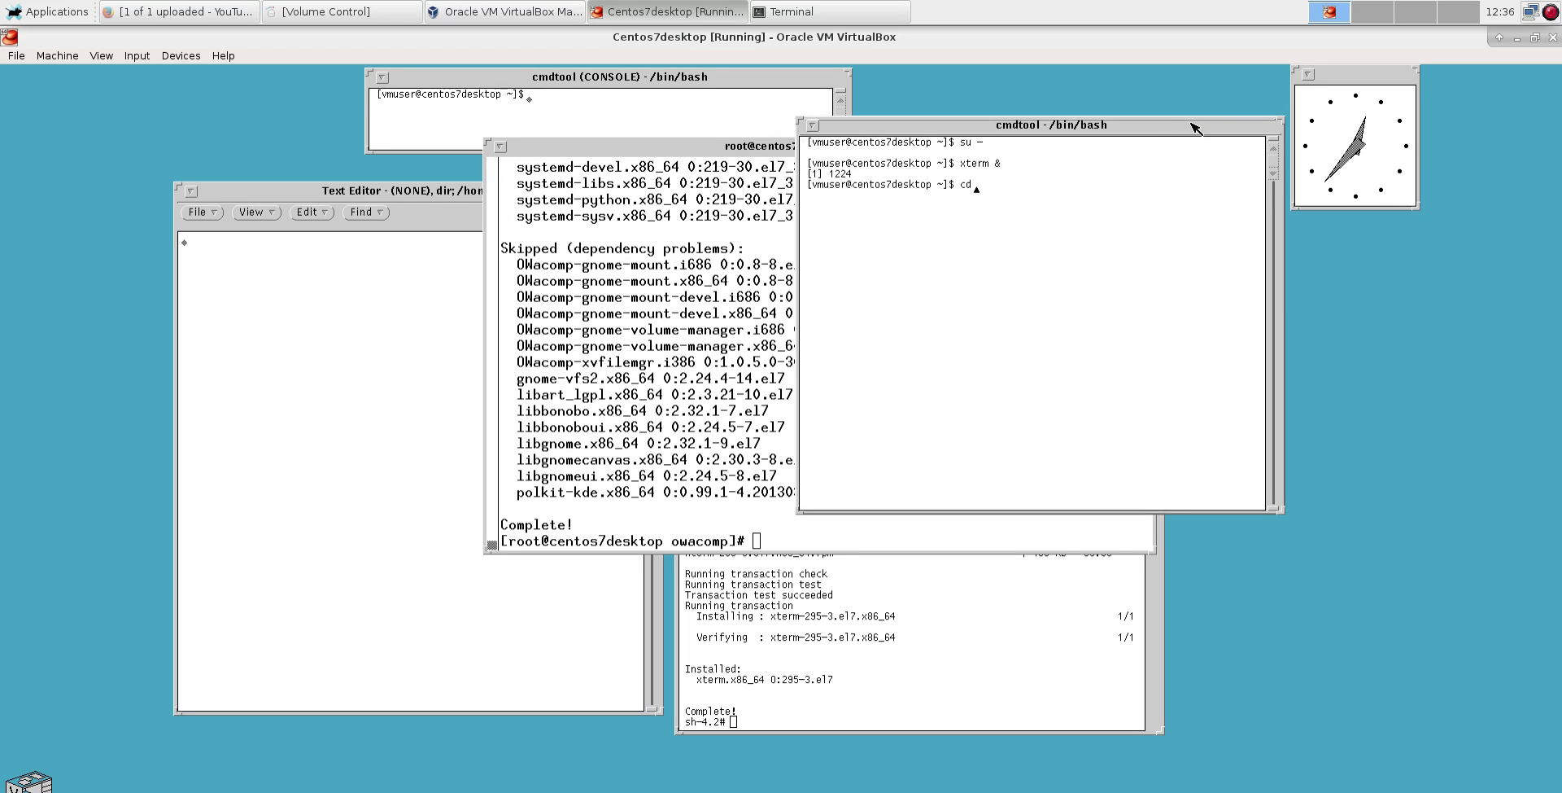
text( /usr/openwin/bin/)
key(Return)
text(ls)
key(Return)
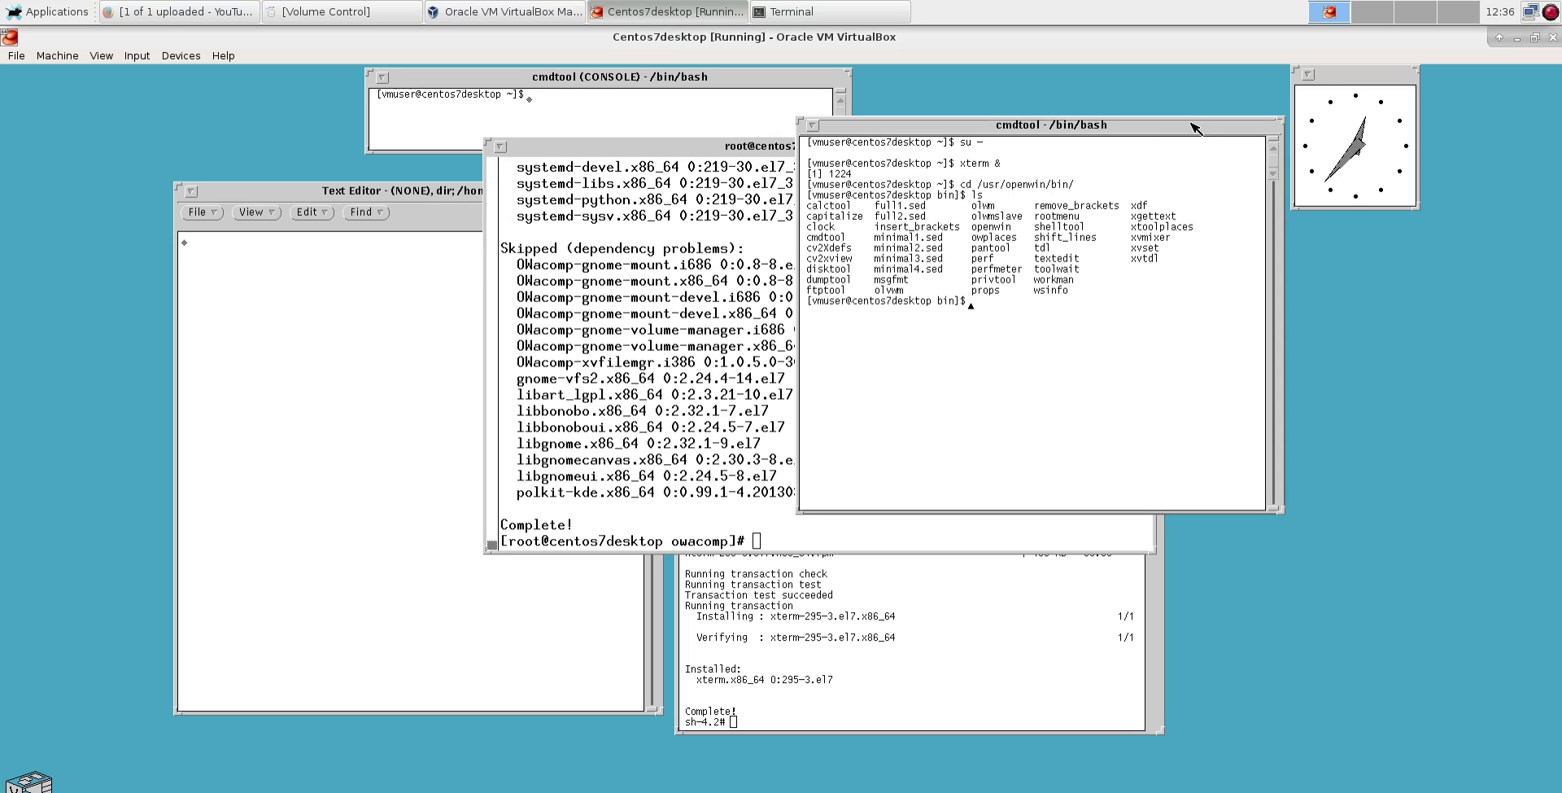
- Log out of root in the xterm, list /usr/openwin/bin/, and start ./workman
click(776, 154)
key(ctrl+d)
text(cd /usr/openwin/bin/)
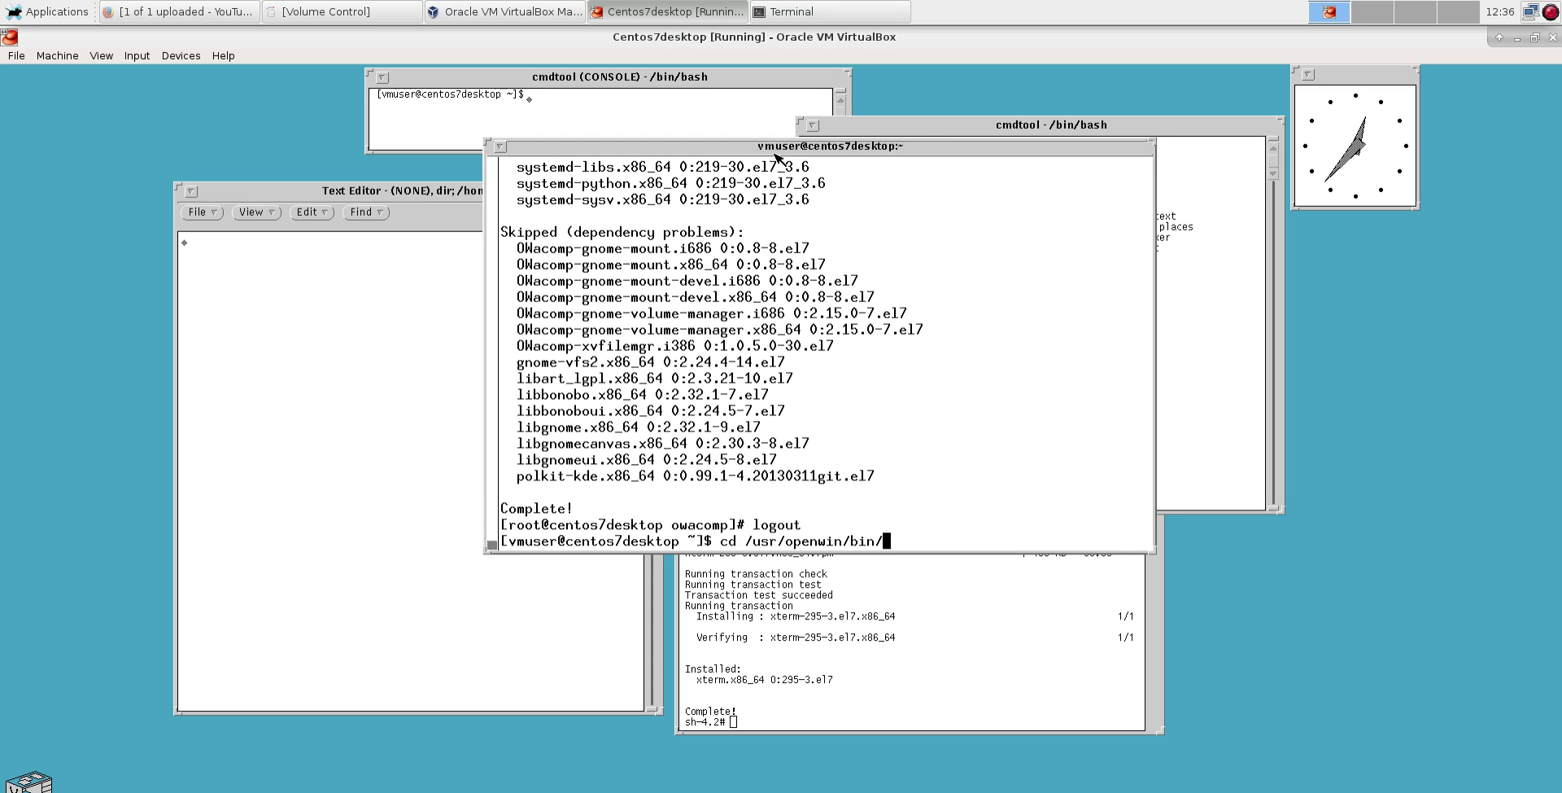
key(Return)
text(ls)
key(Return)
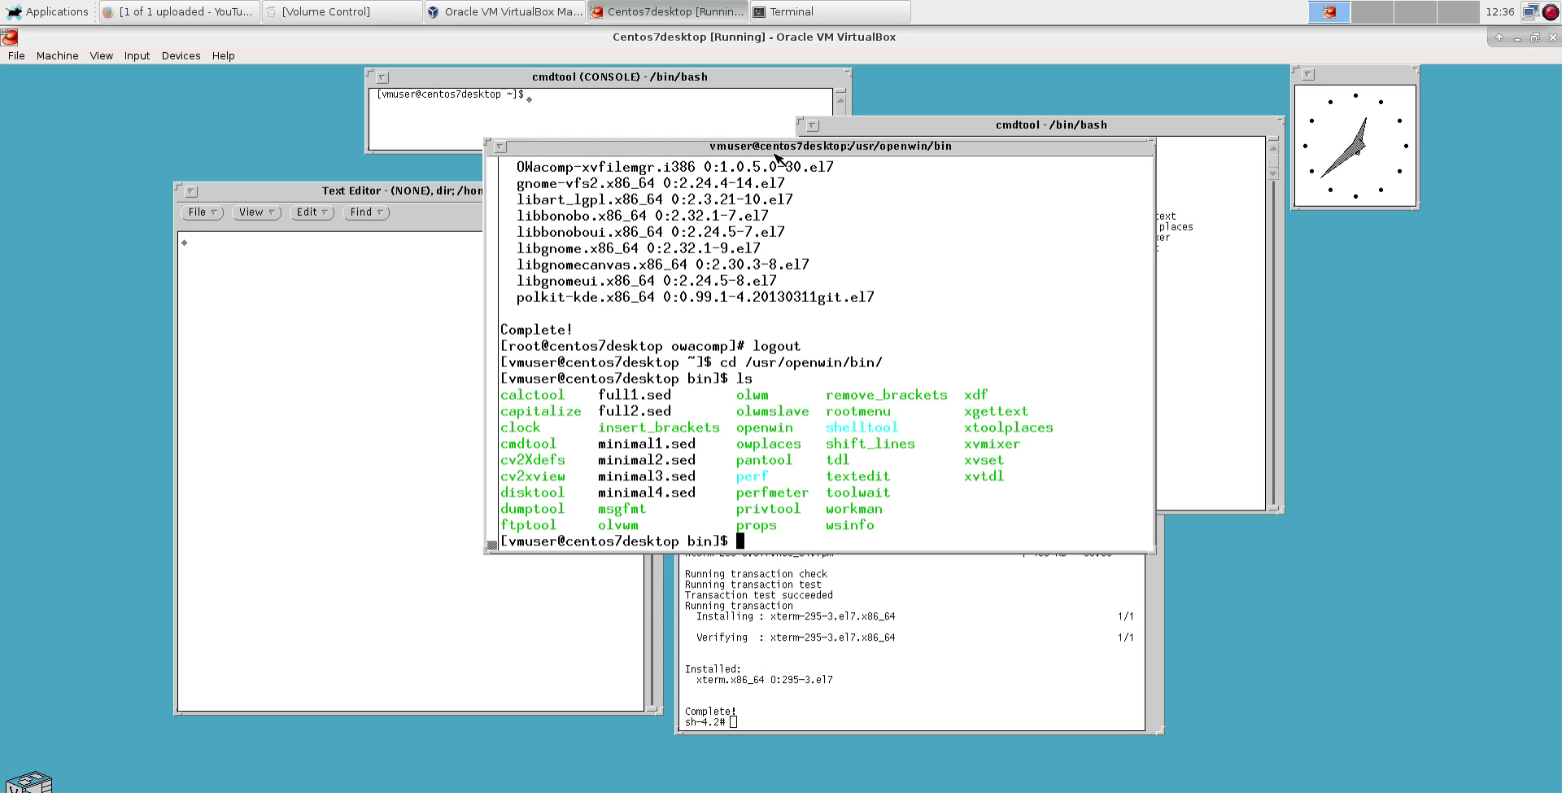
text(./workman)
- Launch WorkMan, drag it up-left, iconify it, then stop it with Ctrl+C
key(Return)
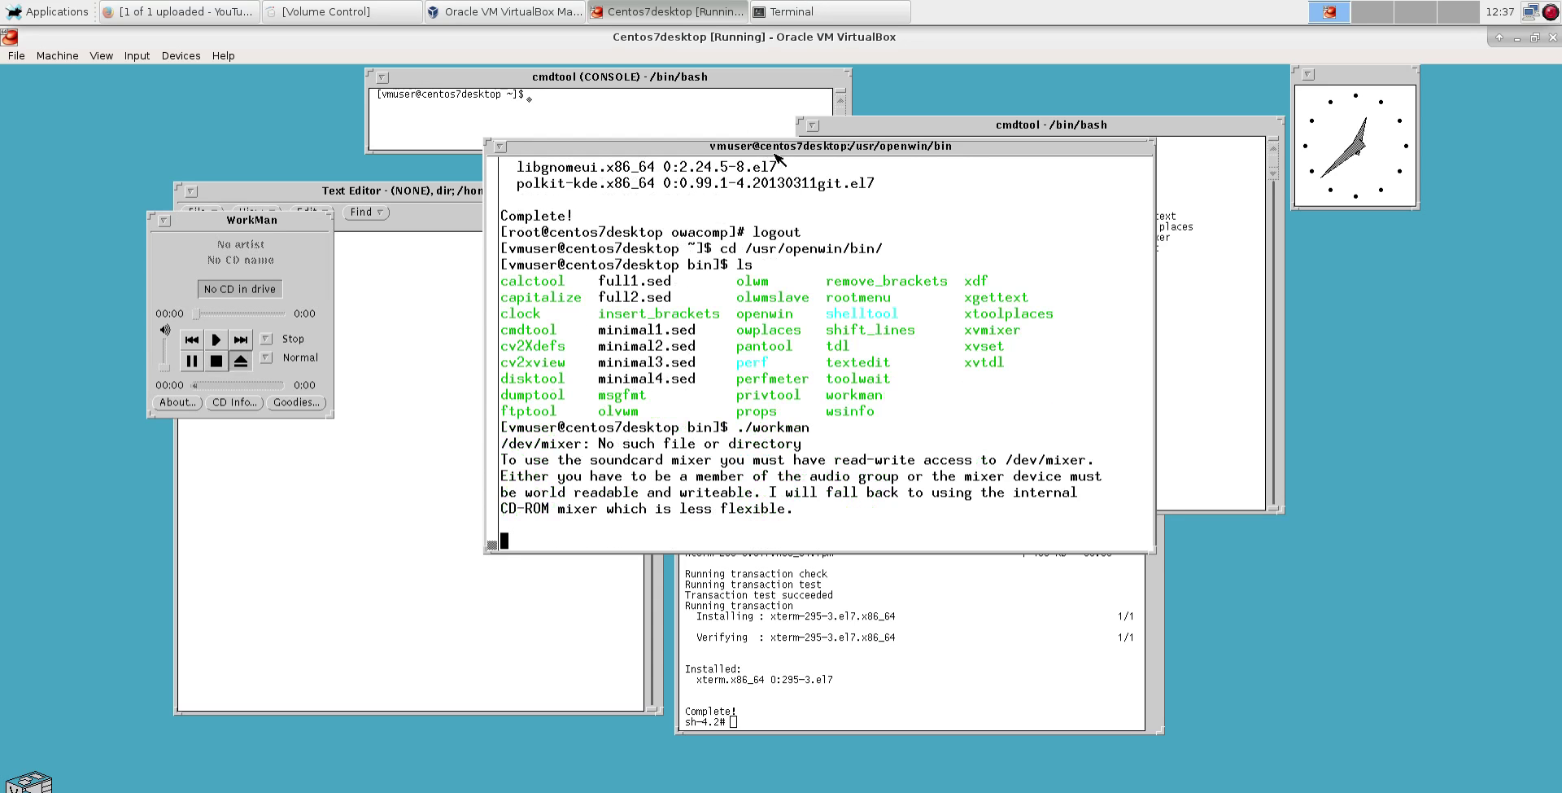
drag(295, 223, 197, 123)
click(68, 122)
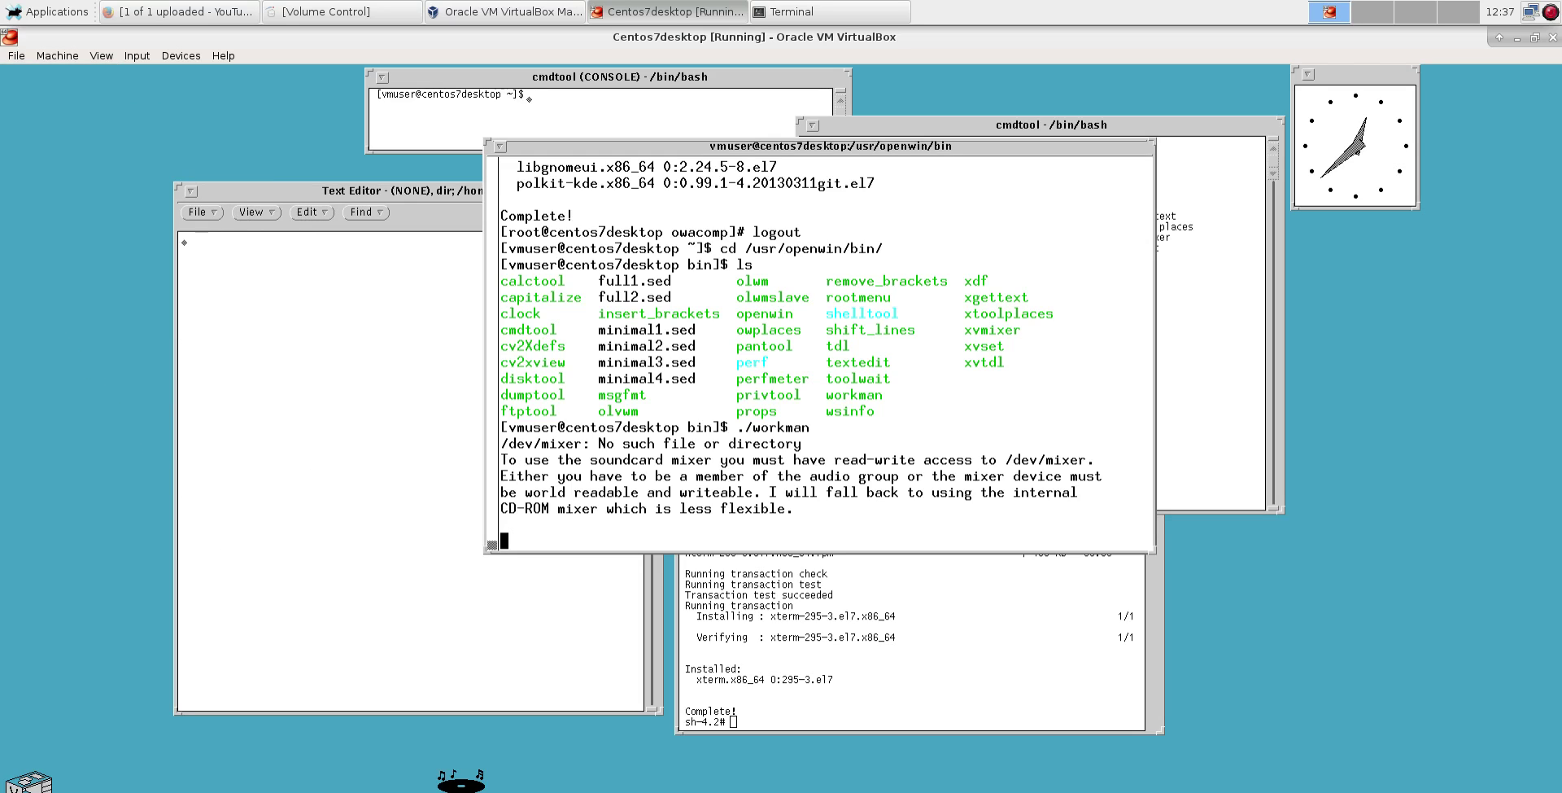
key(ctrl+c)
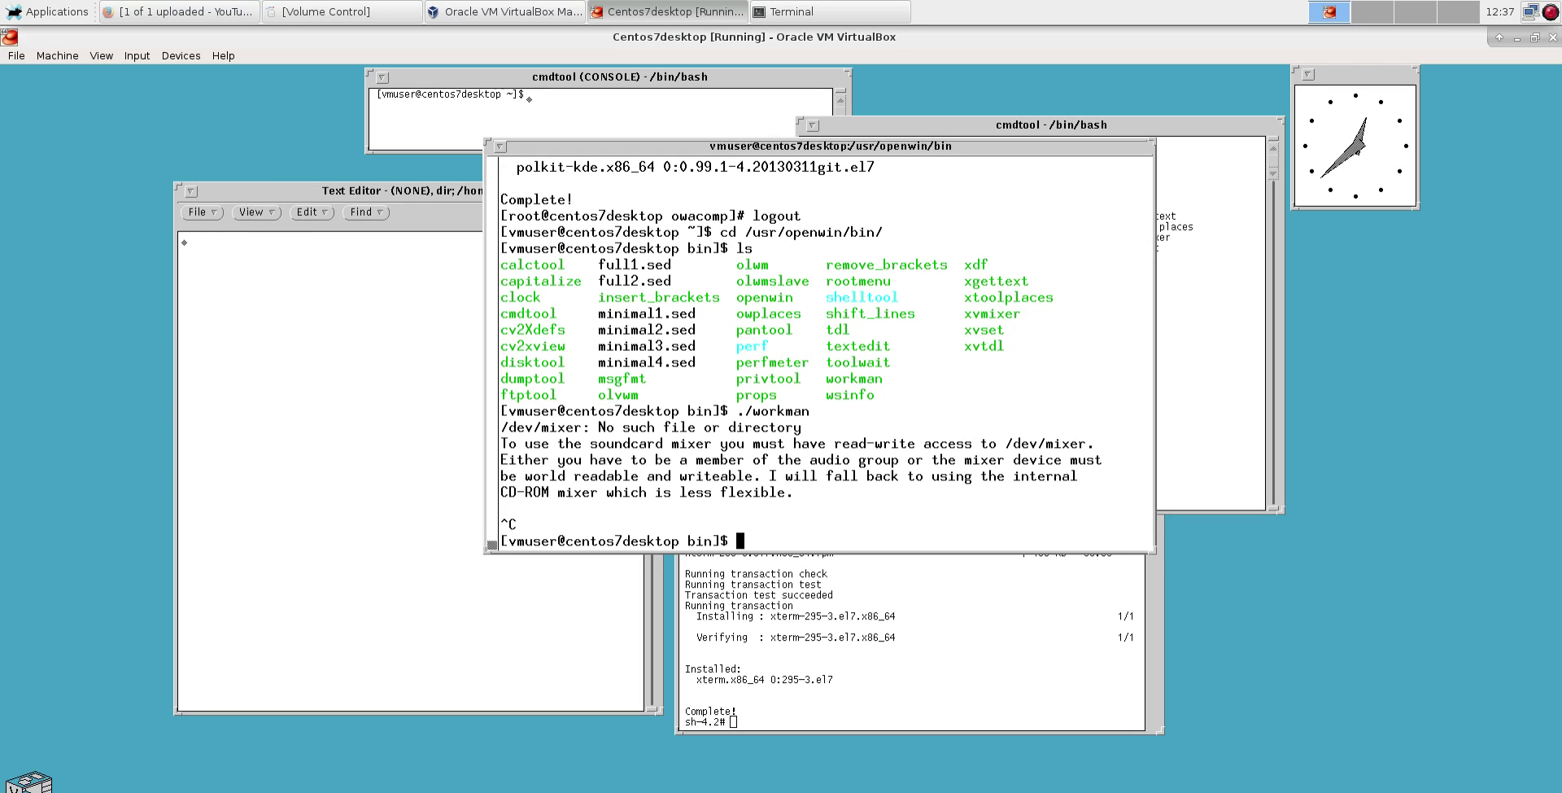
- Browse the Workspace > Games > Demos menu, close it, and nudge the terminal right
right_click(988, 95)
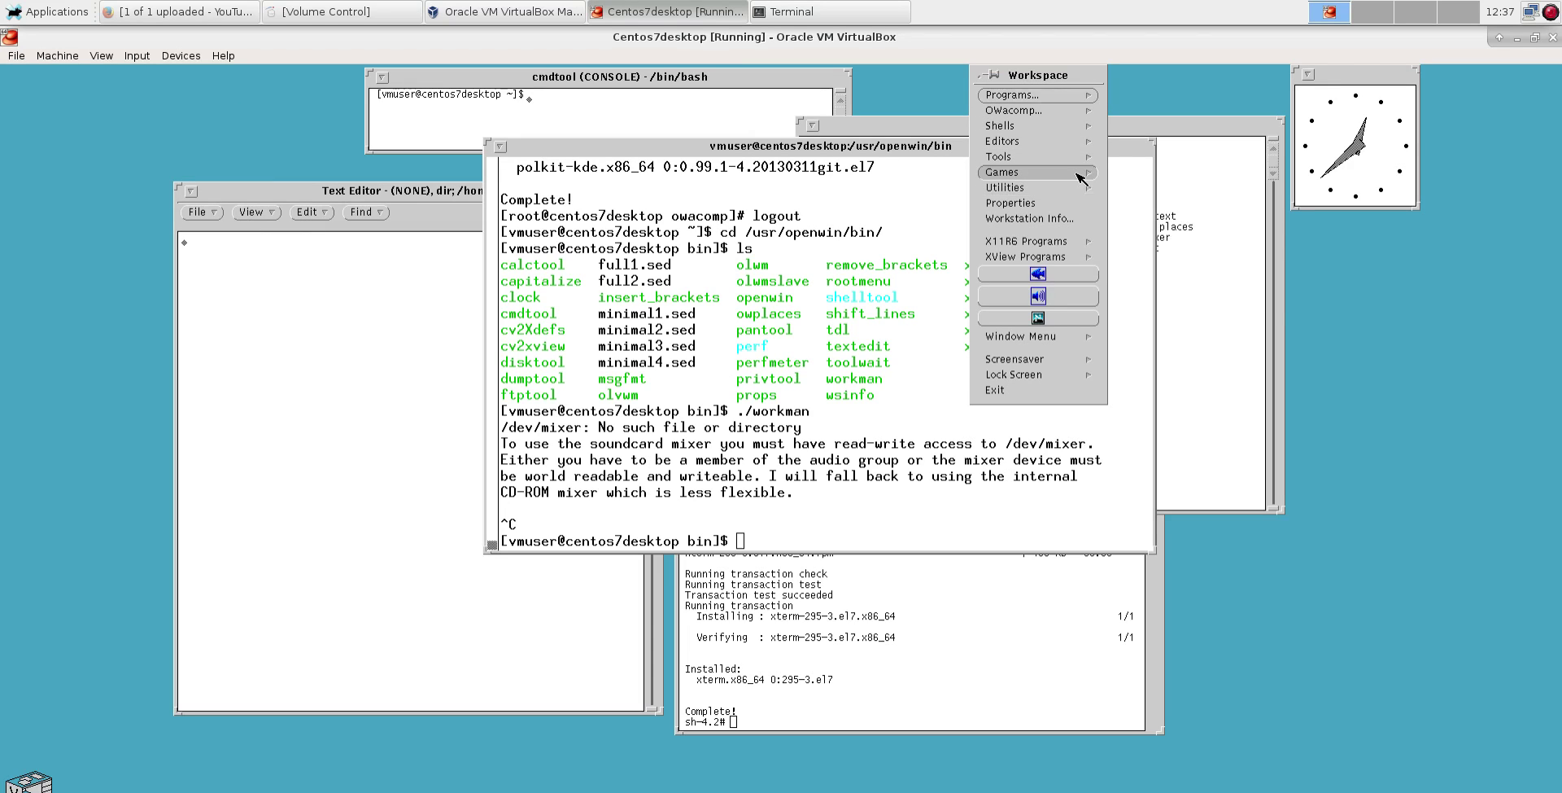
mouse_move(1097, 175)
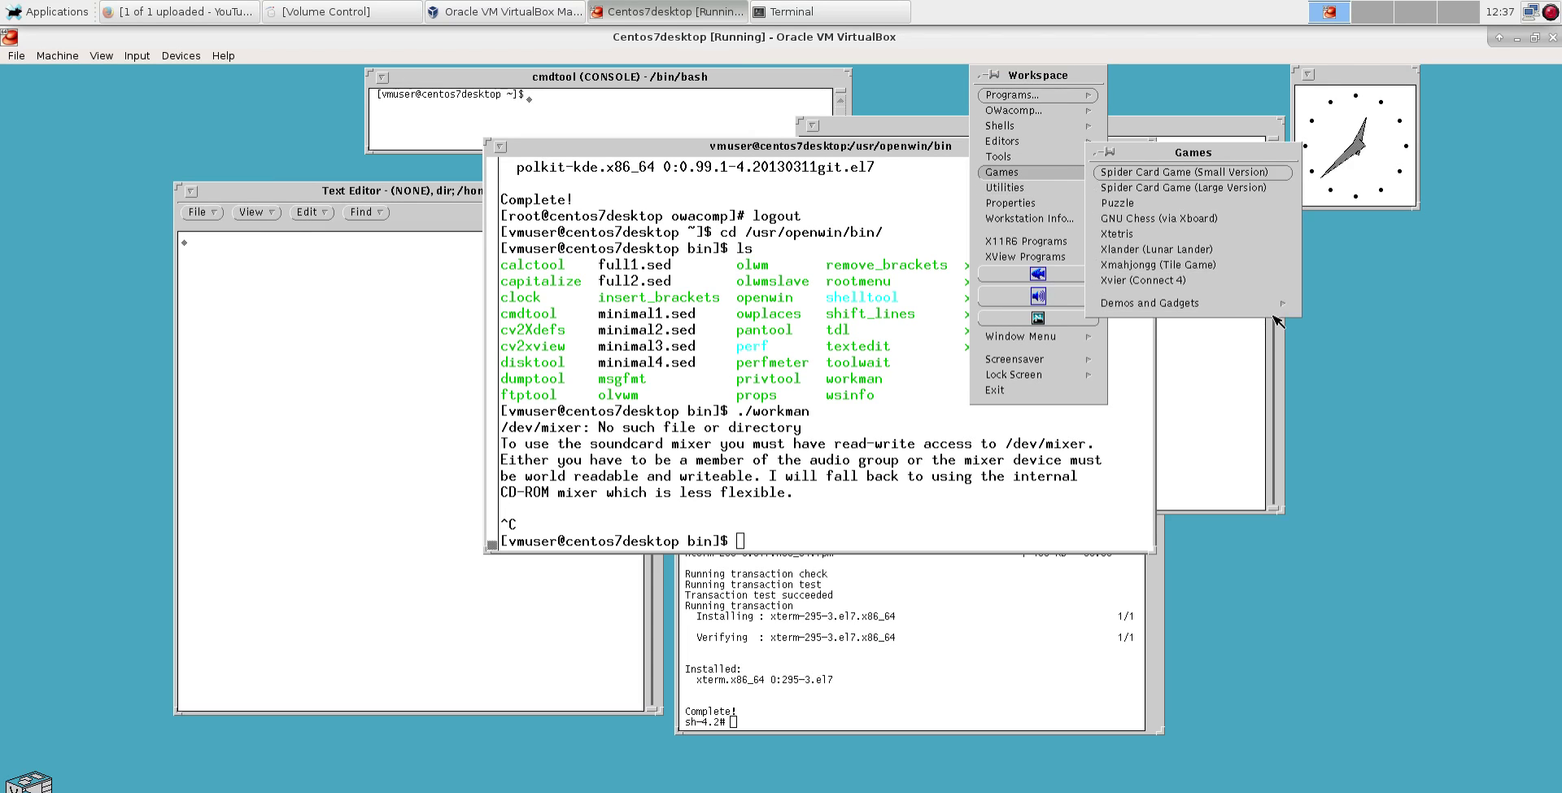
mouse_move(1274, 305)
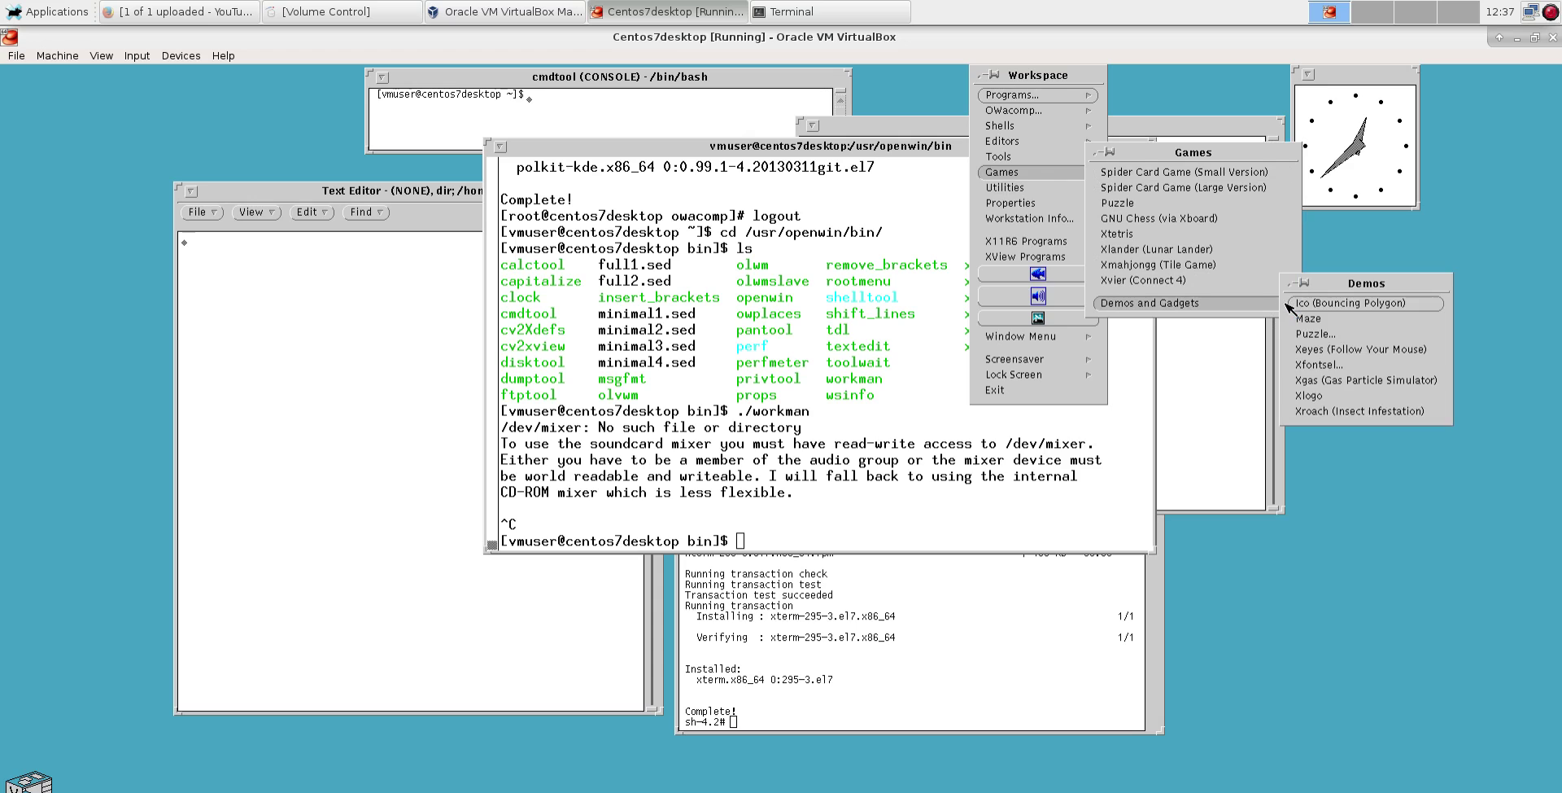
click(1349, 318)
drag(936, 147, 993, 156)
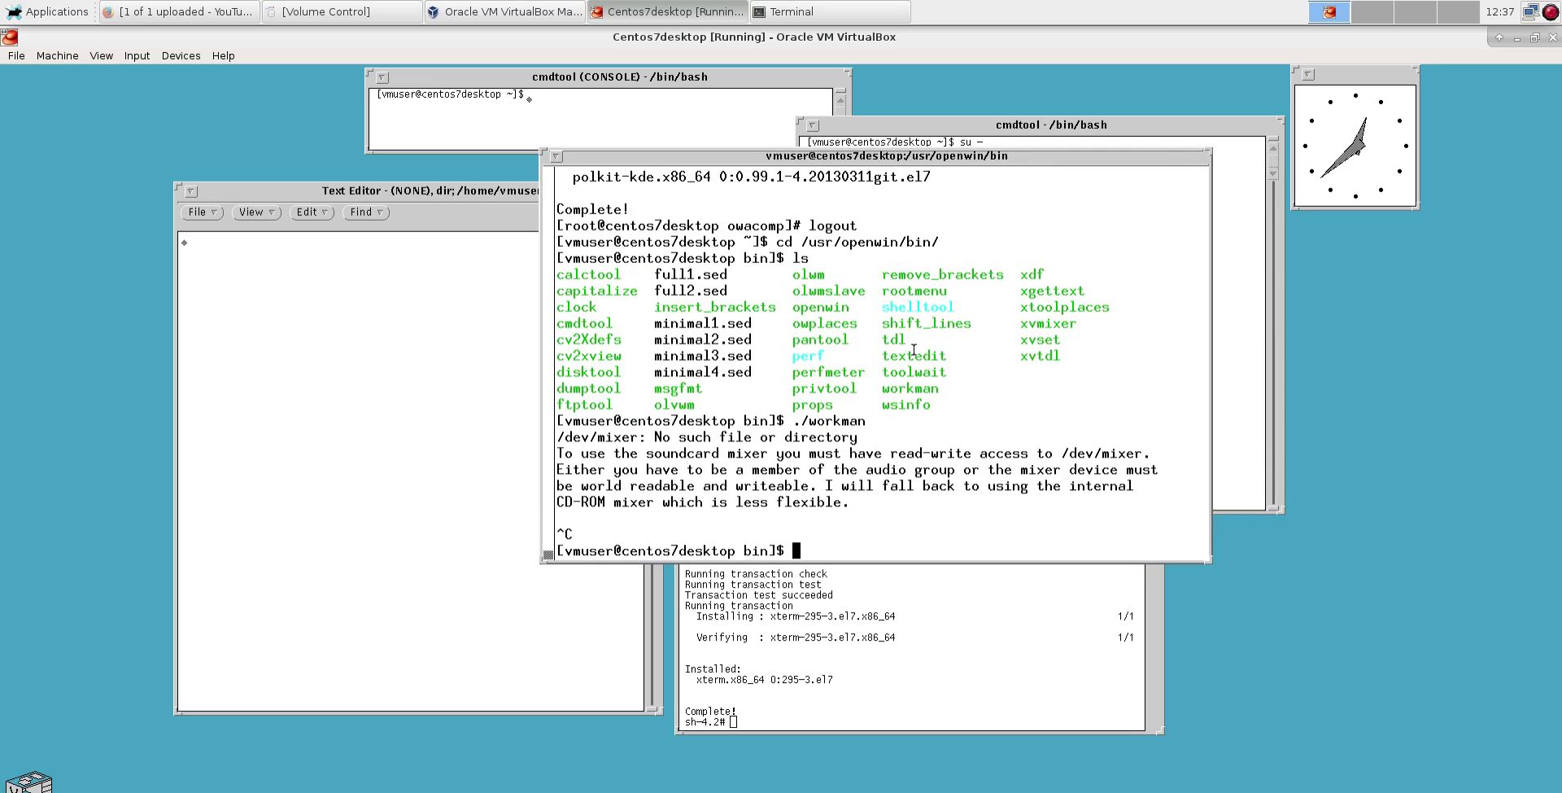
- Discard the partly typed ls -C, review the earlier yum output, and get a fresh prompt
text(ls -C)
key(BackSpace)
key(BackSpace)
key(BackSpace)
key(BackSpace)
key(BackSpace)
scroll(1008, 320, up, 15)
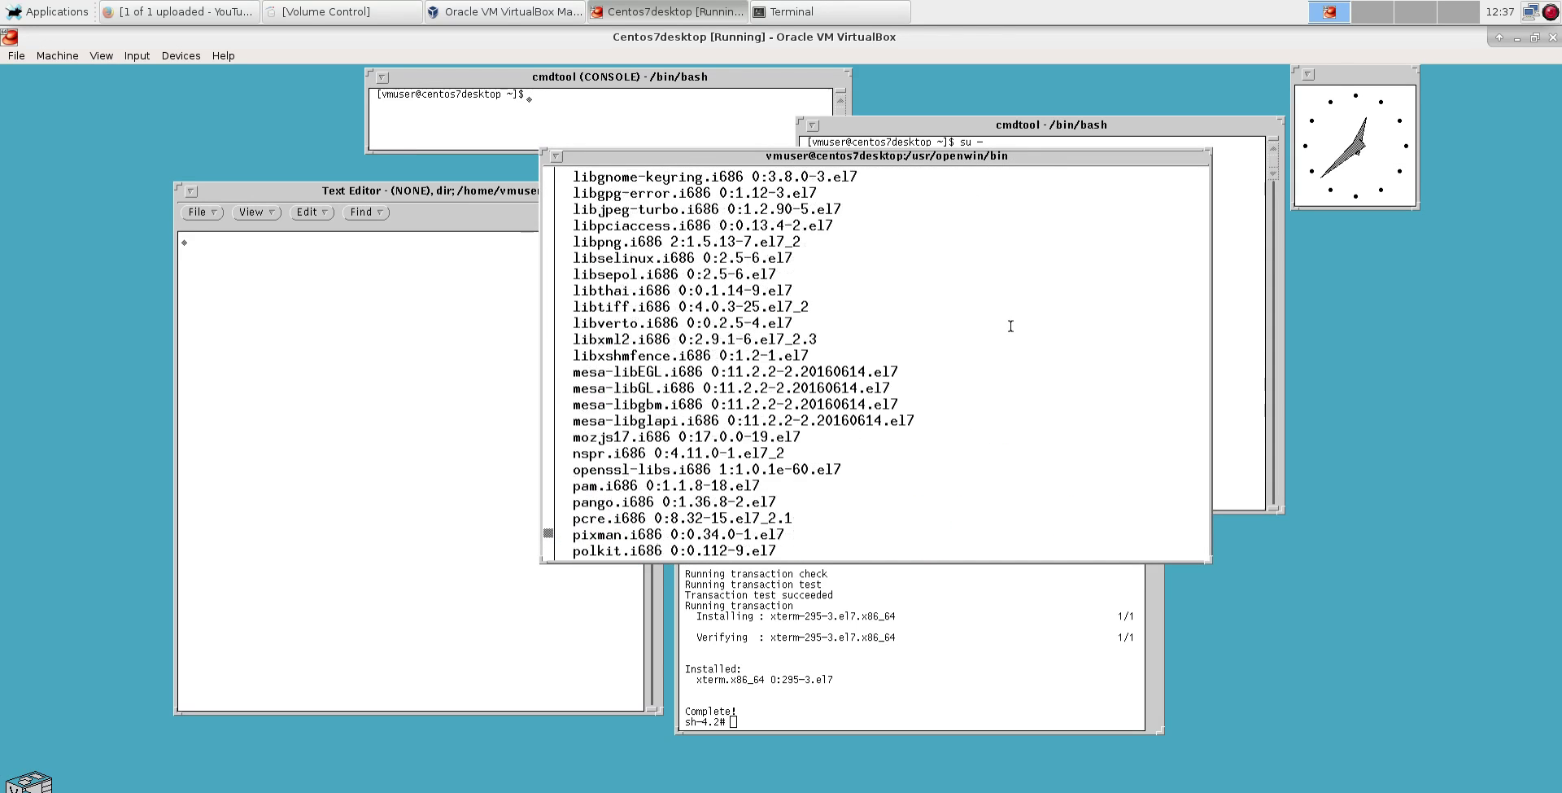
scroll(1009, 320, up, 20)
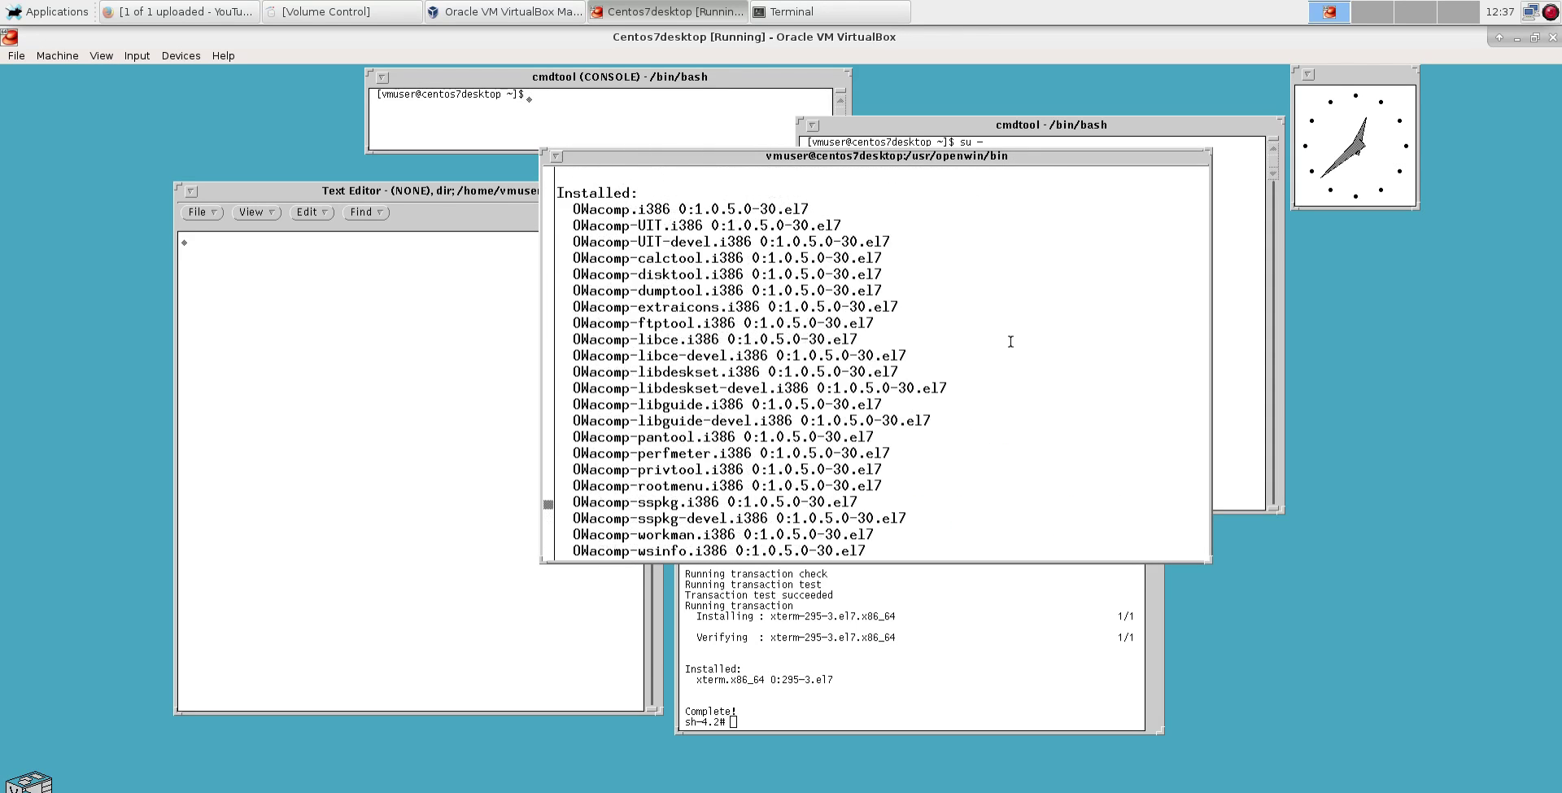
scroll(1010, 342, up, 20)
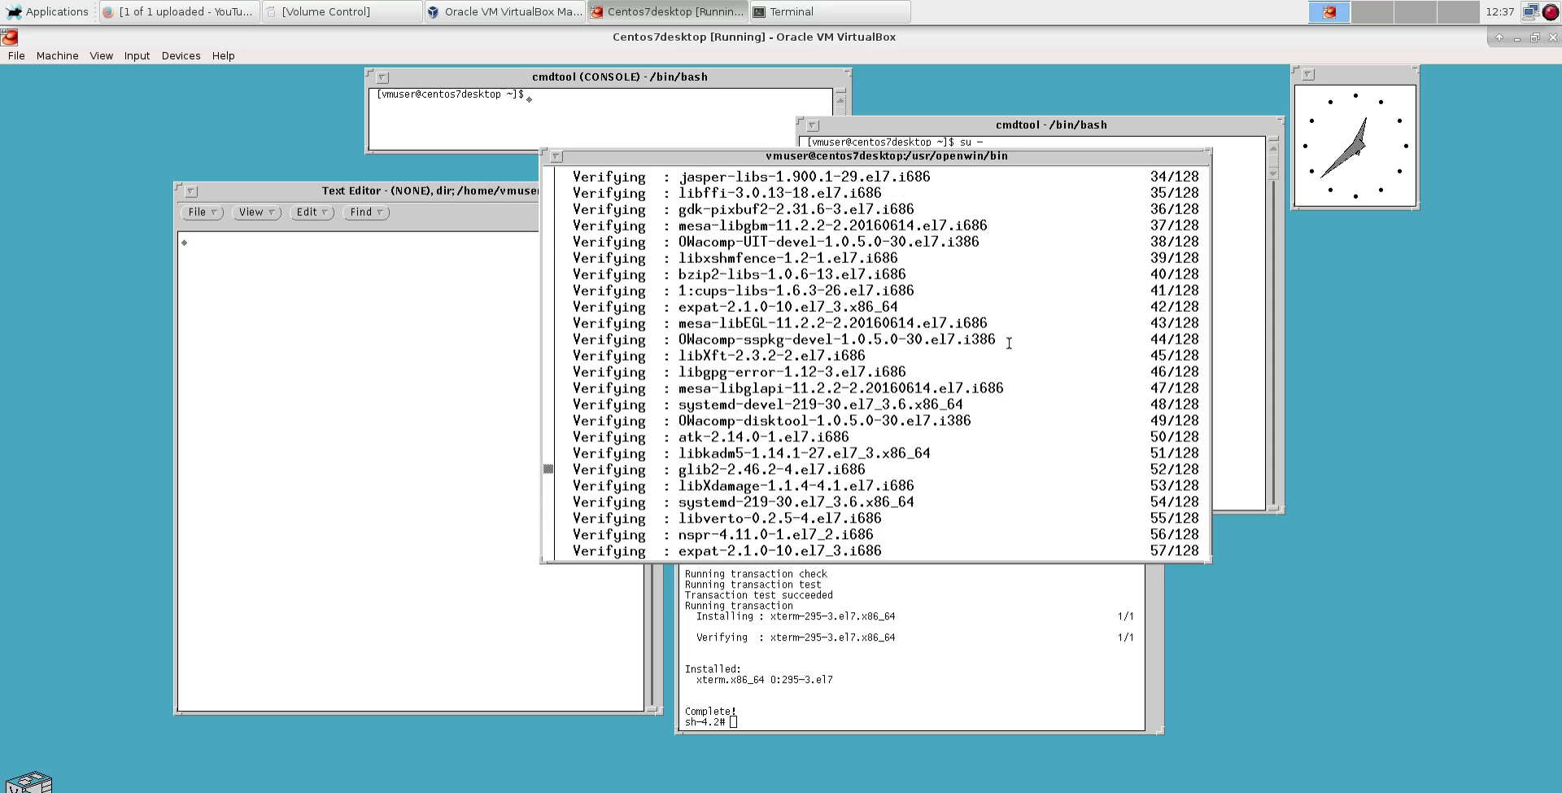
scroll(1009, 343, up, 20)
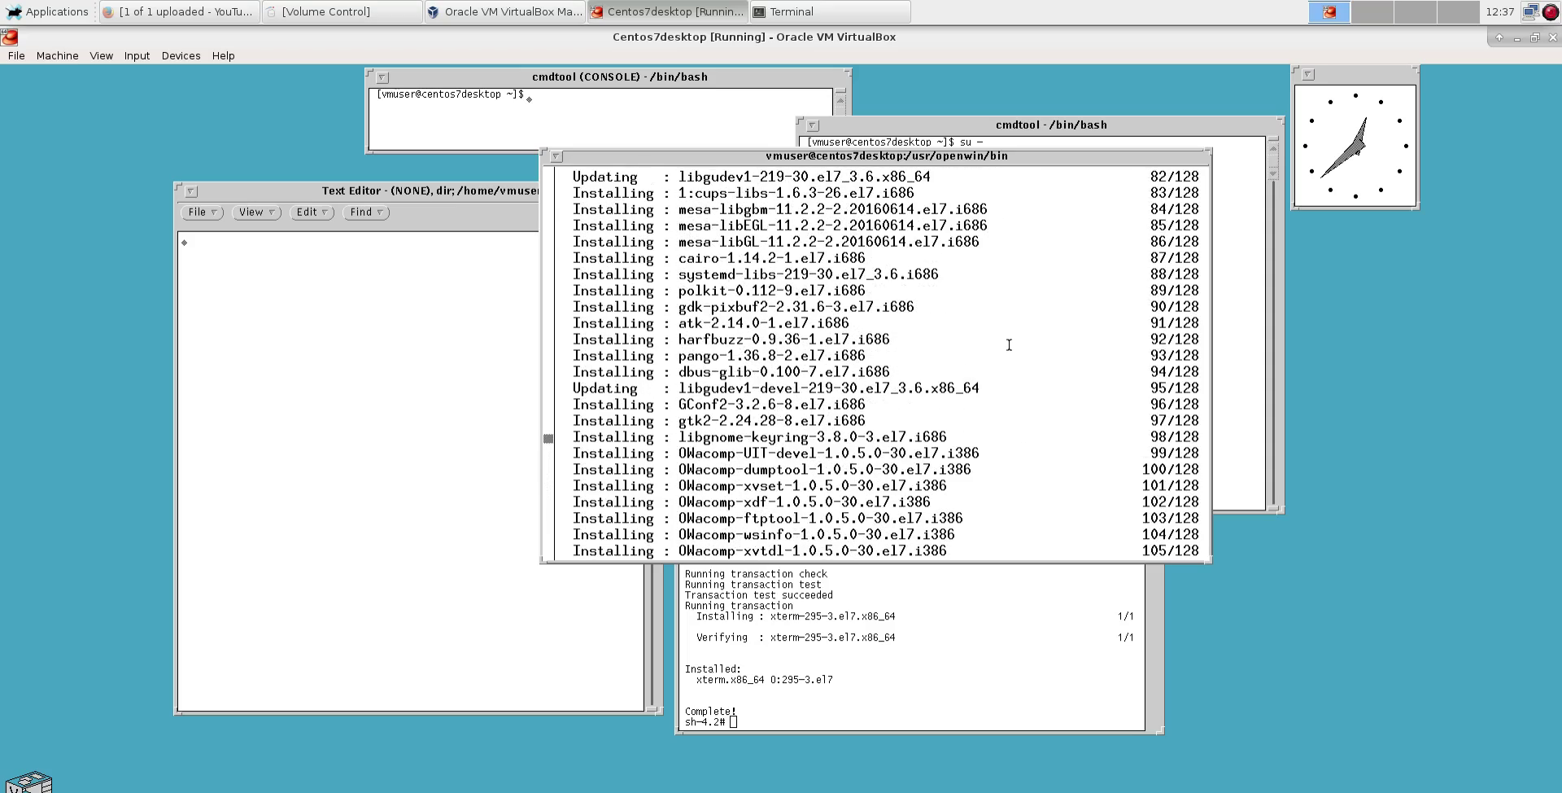
scroll(1009, 345, down, 15)
scroll(1009, 345, up, 18)
scroll(1009, 345, up, 20)
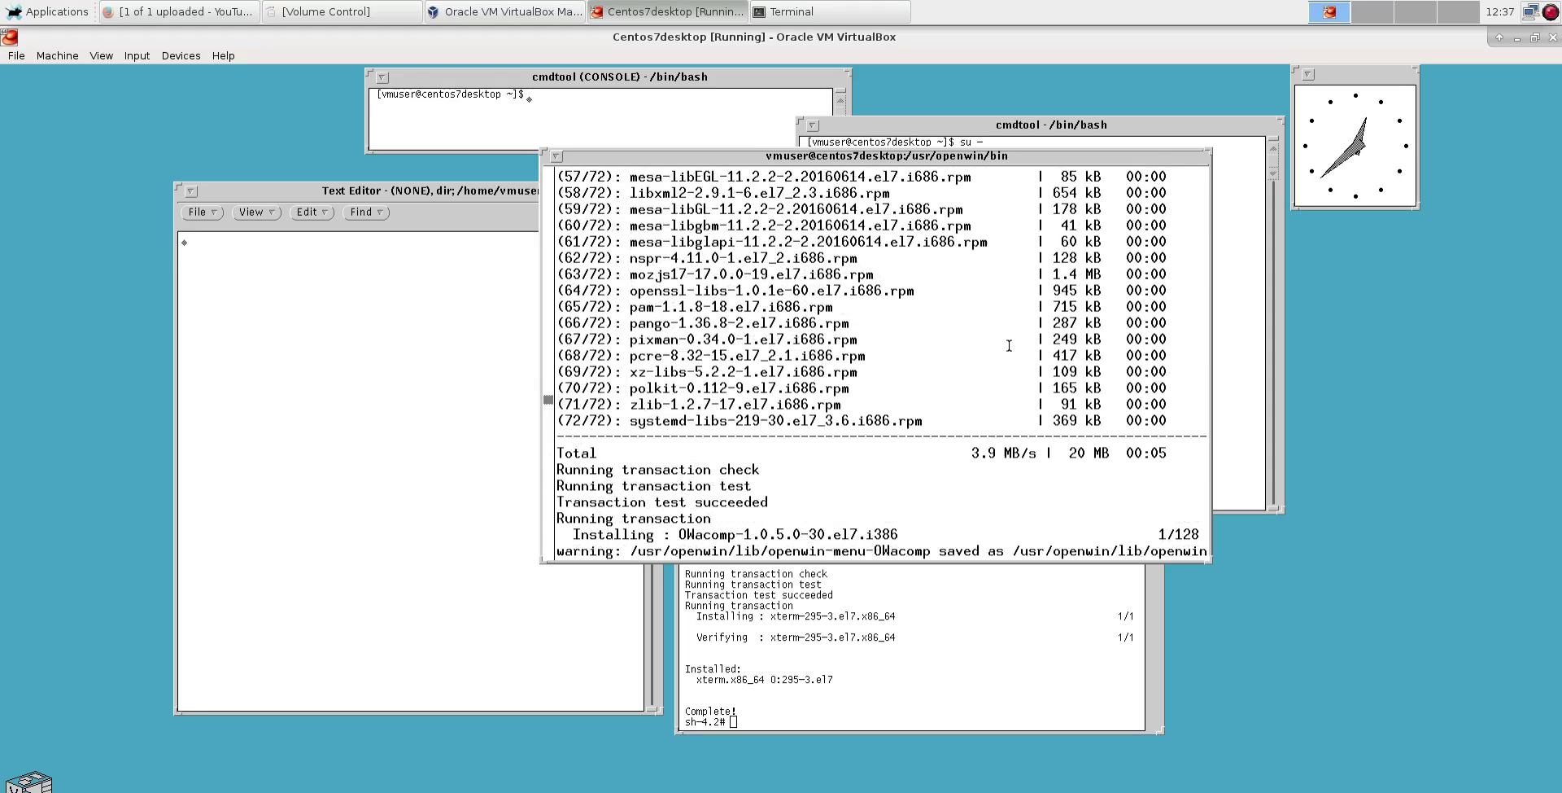
scroll(1009, 345, down, 5)
scroll(1009, 345, up, 20)
scroll(1009, 345, down, 20)
scroll(1106, 409, down, 15)
key(Return)
- Become root with su -, supplying the root password, and run yum search hal
text(su -)
key(Return)
key(Return)
text(yum search hal)
key(Return)
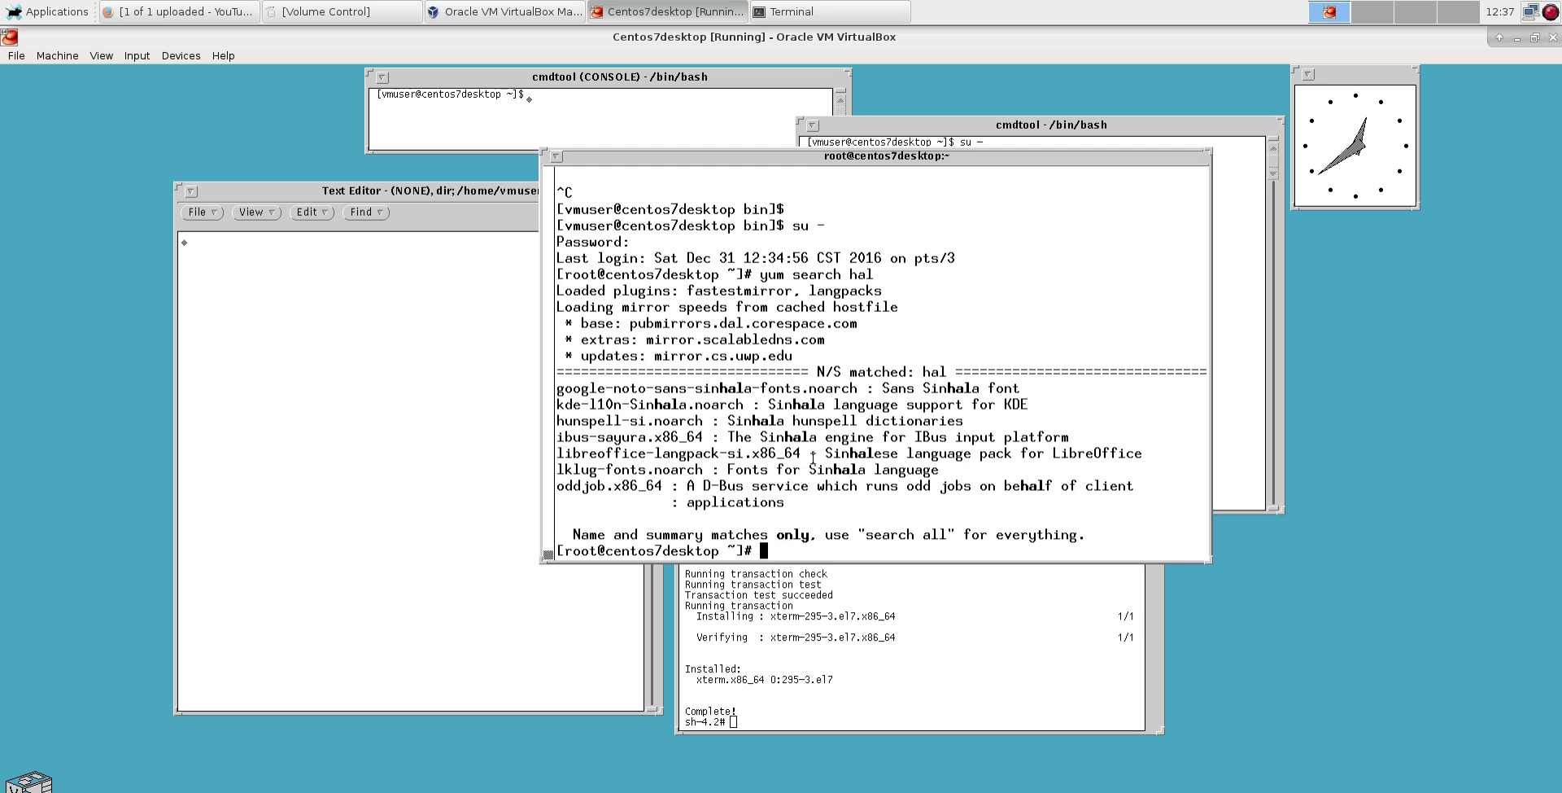
- Place the root terminal lower right, Text Editor top-left, and bring cmdtool to the front
drag(827, 155, 1031, 323)
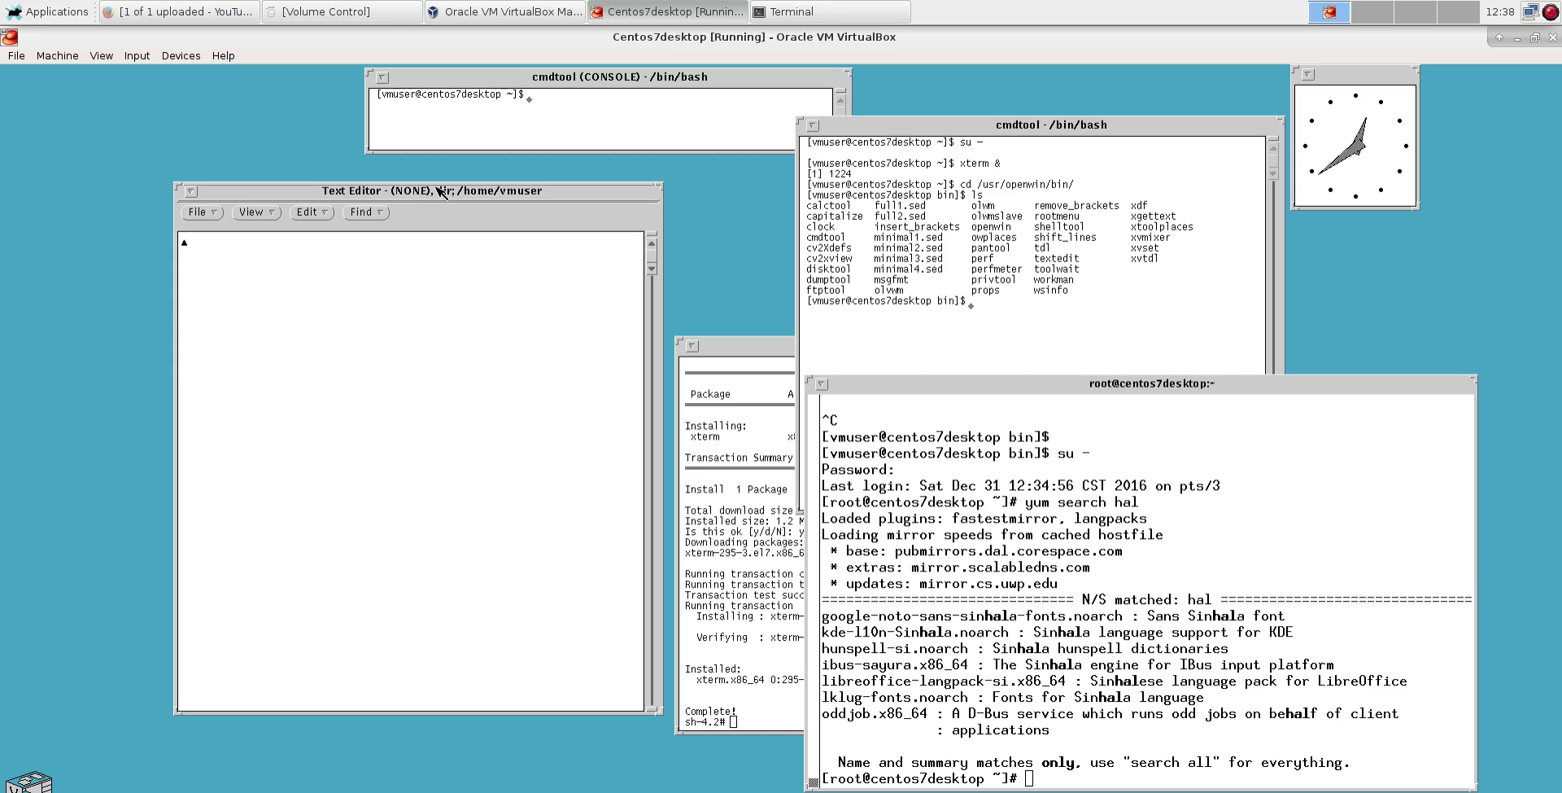
drag(415, 190, 249, 95)
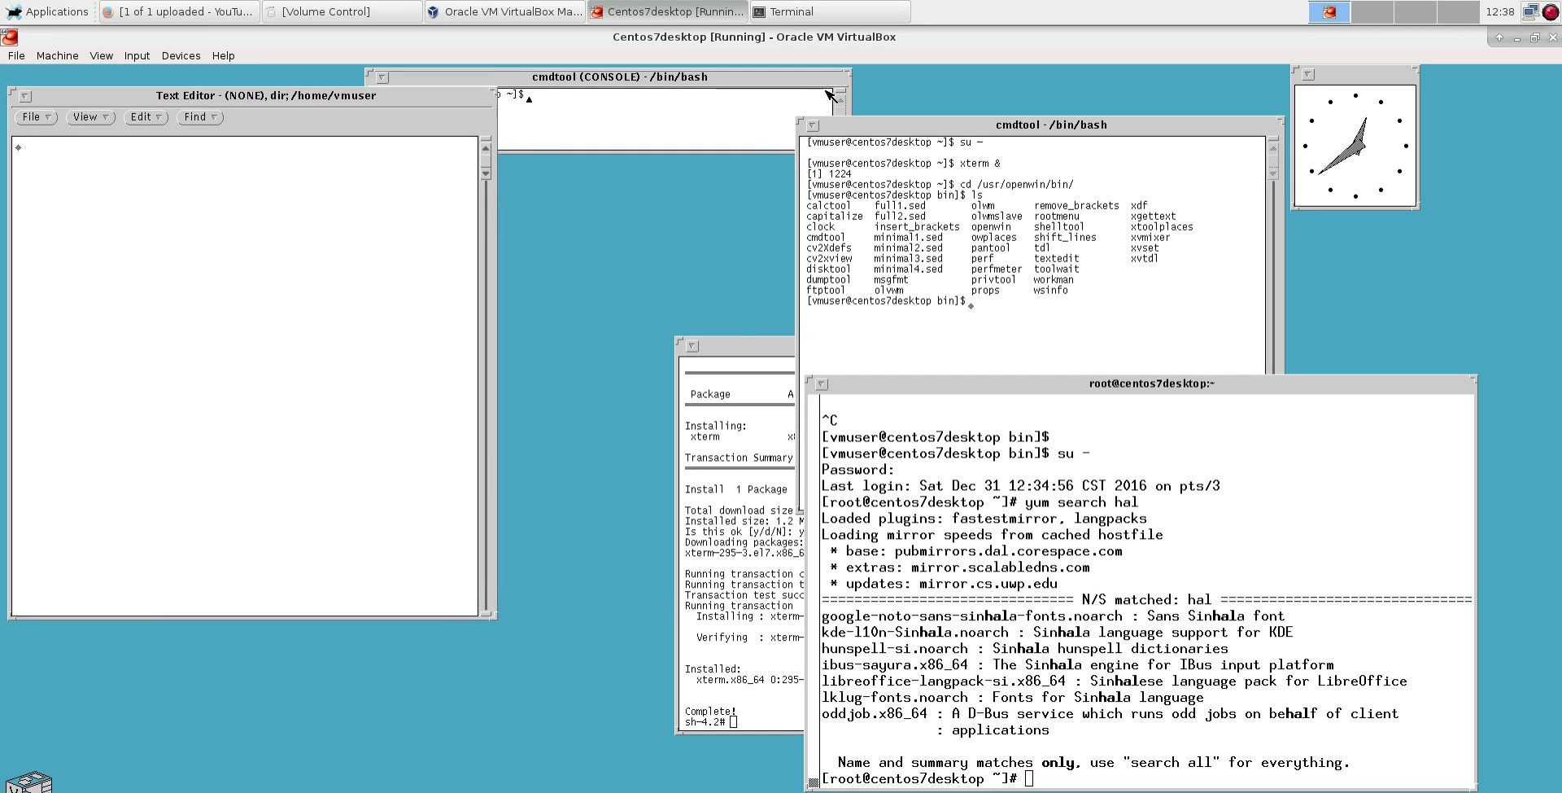
drag(814, 125, 593, 118)
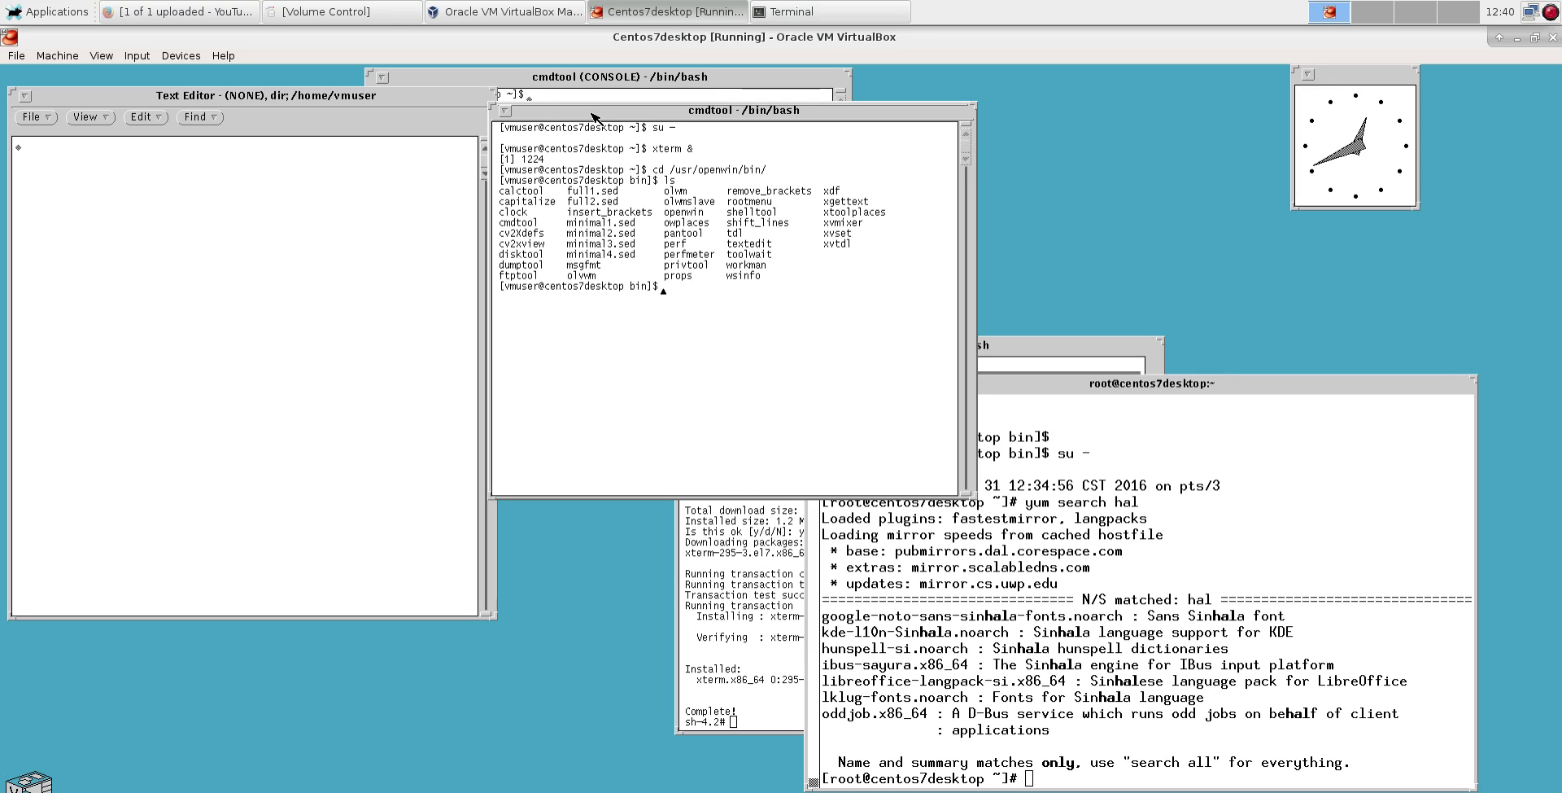
- Shift cmdtool right and down, then raise the root terminal in front near the centre
drag(593, 117, 940, 197)
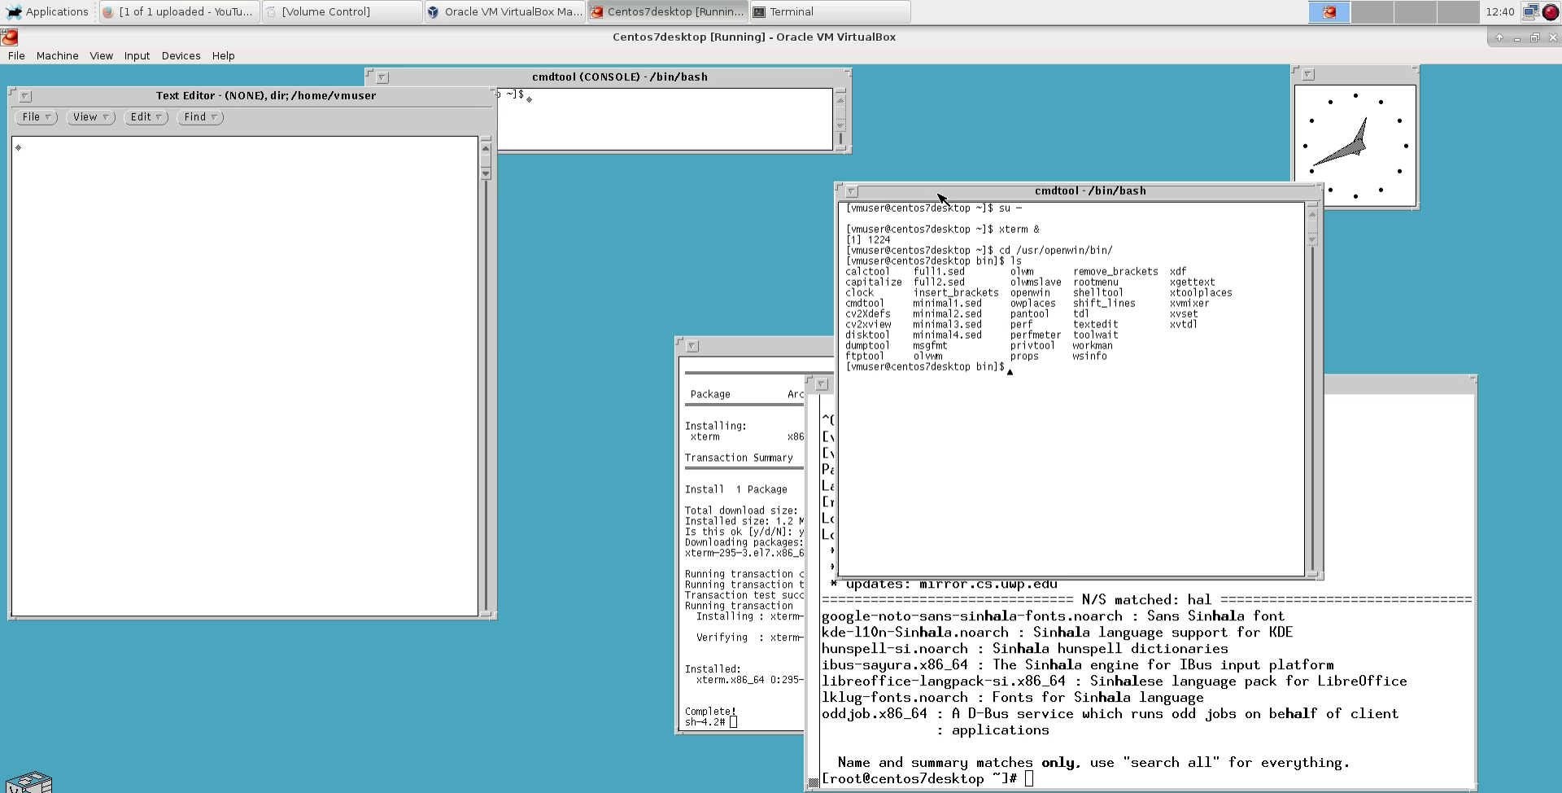
drag(1390, 378, 1133, 313)
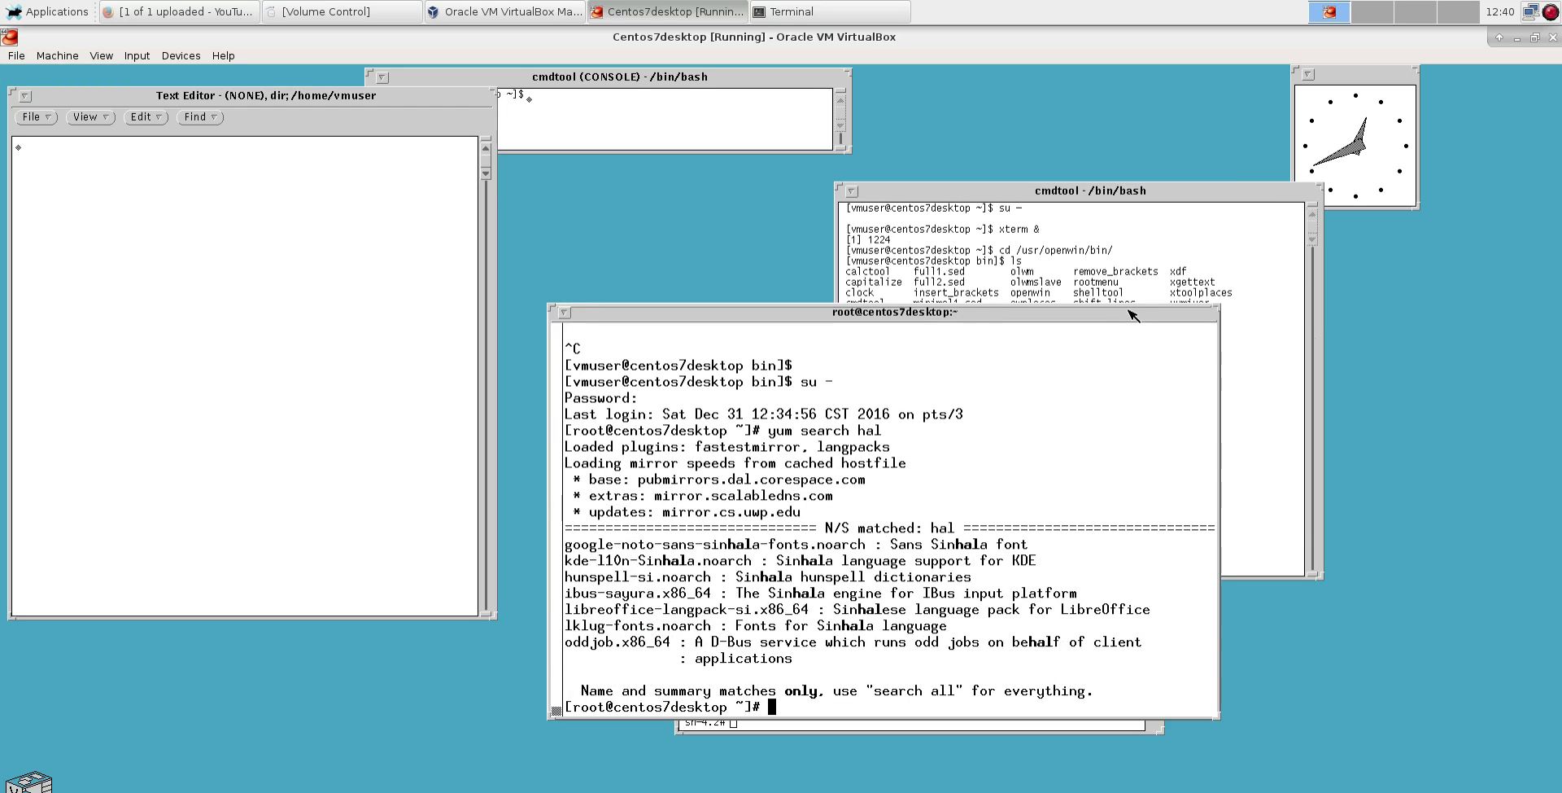